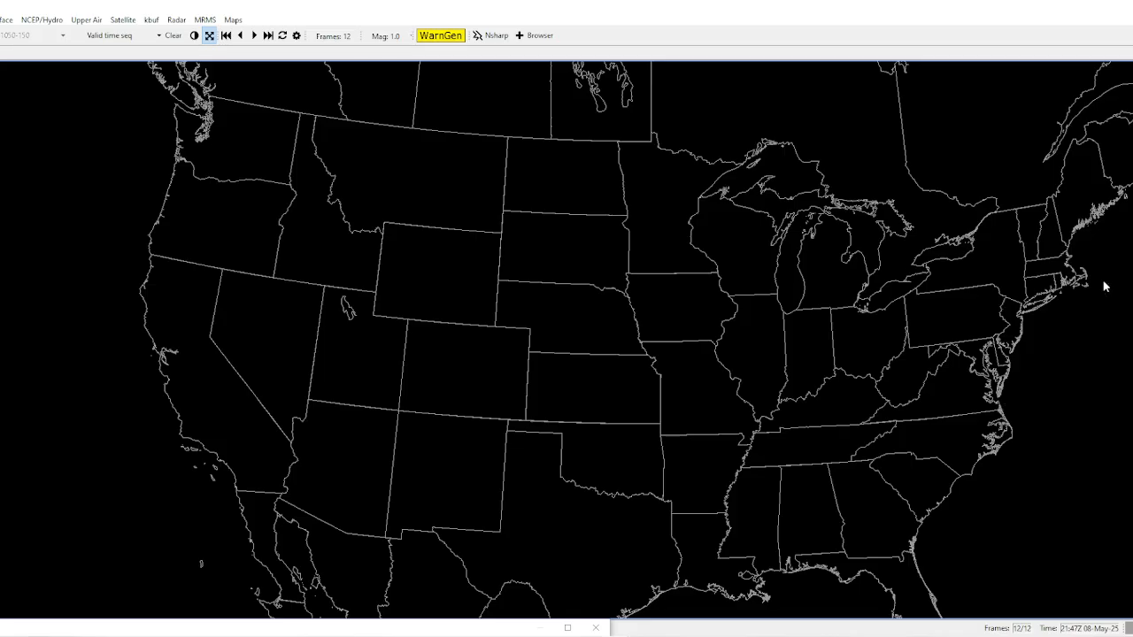
# - Open WarnGen over the northeastern US map with New York State in view
pyautogui.moveTo(1085, 292); pyautogui.dragTo(910, 326)
pyautogui.scroll(5, 910, 326)
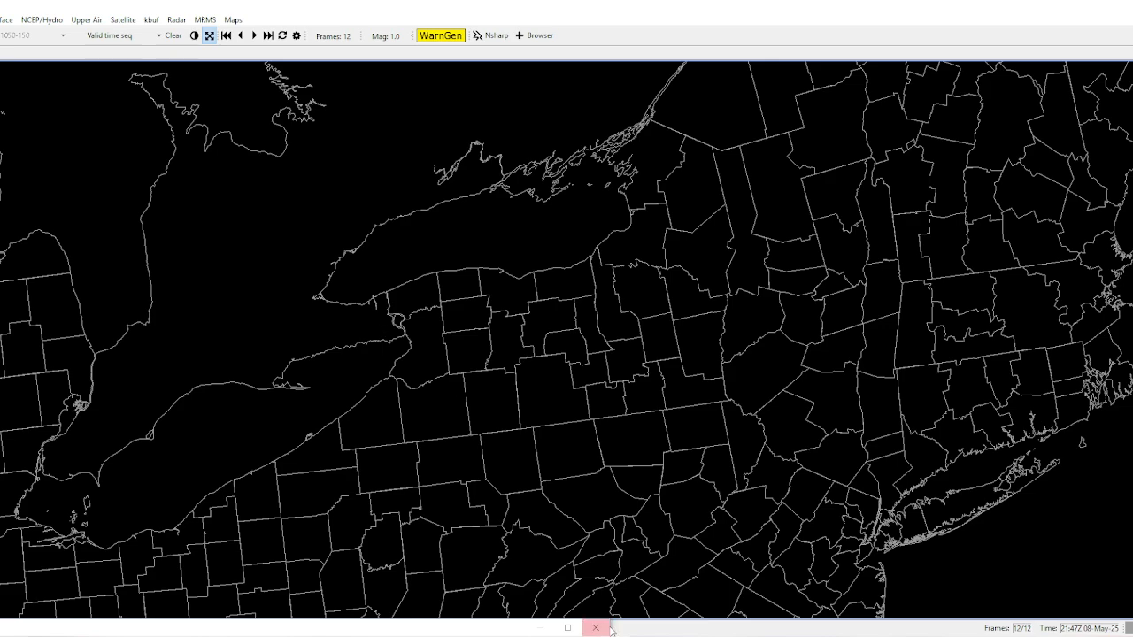
pyautogui.moveTo(646, 619)
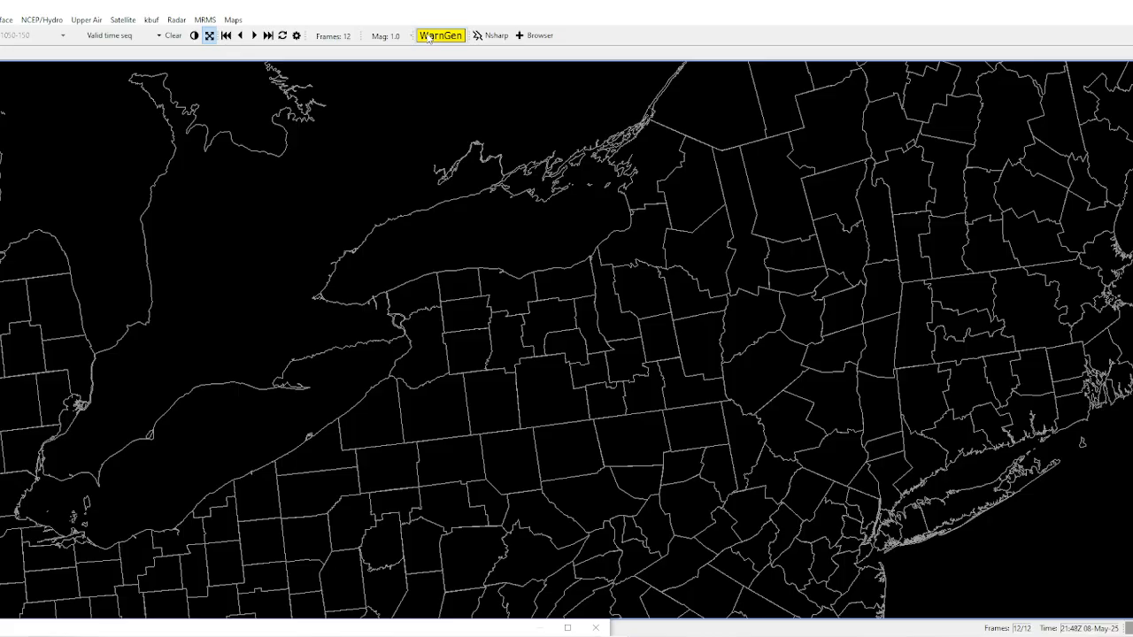
pyautogui.click(428, 37)
pyautogui.click(441, 36)
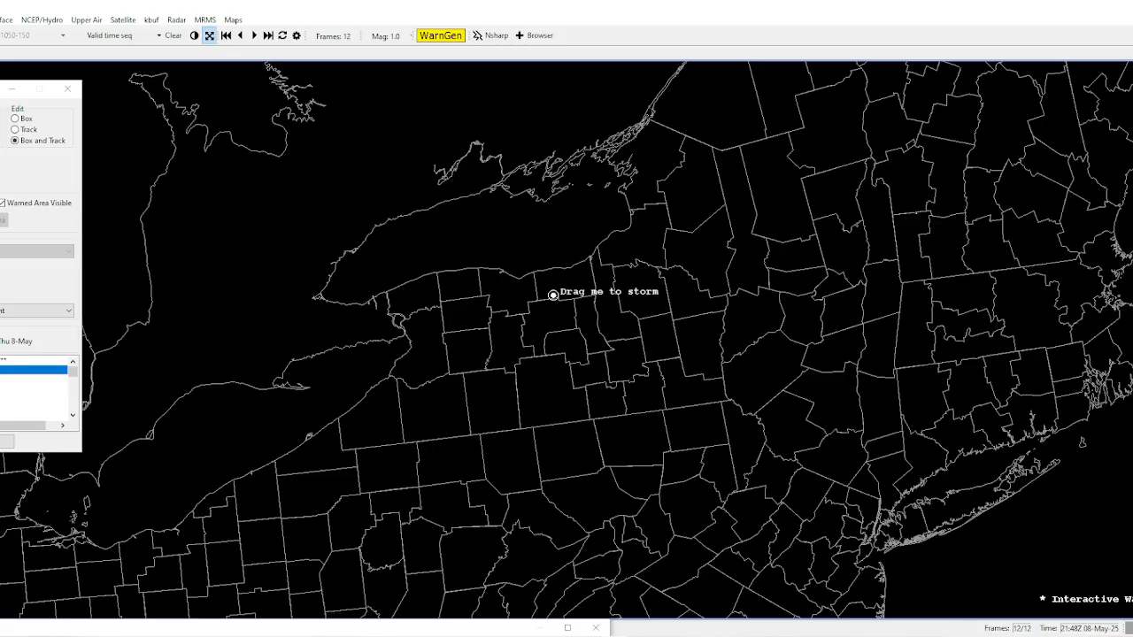
pyautogui.moveTo(652, 375)
pyautogui.mouseDown()
pyautogui.moveTo(714, 404)
pyautogui.moveTo(731, 427)
pyautogui.mouseUp()
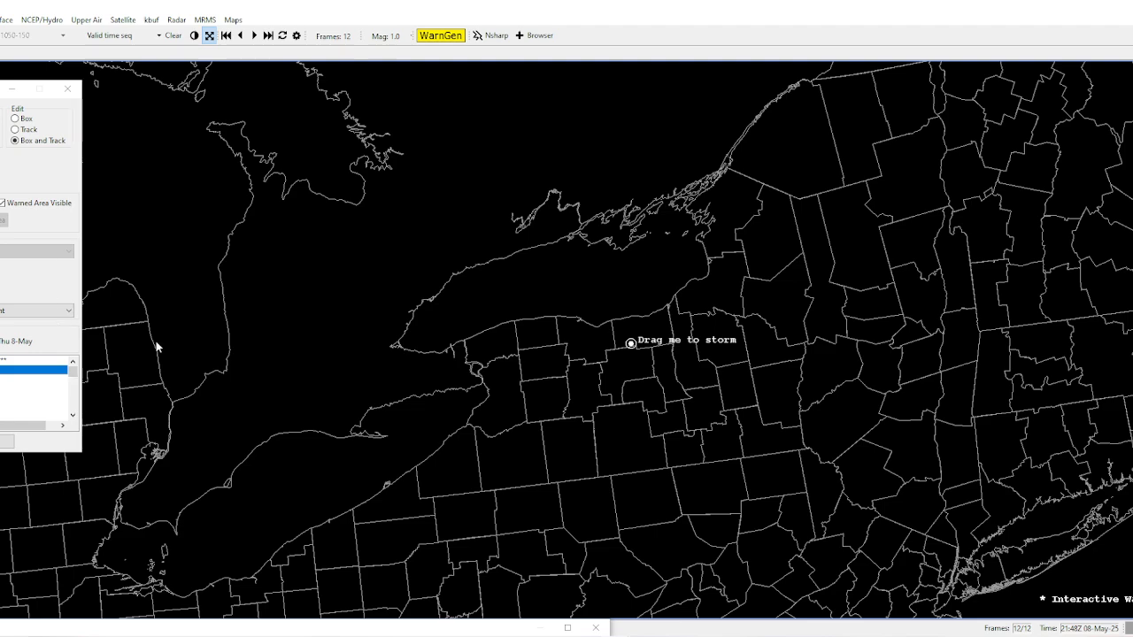
# - Switch to OBS, shrink and centre the Display Capture 3 source in the canvas, and return to the WarnGen map
pyautogui.hotkey('alt', 'Tab')
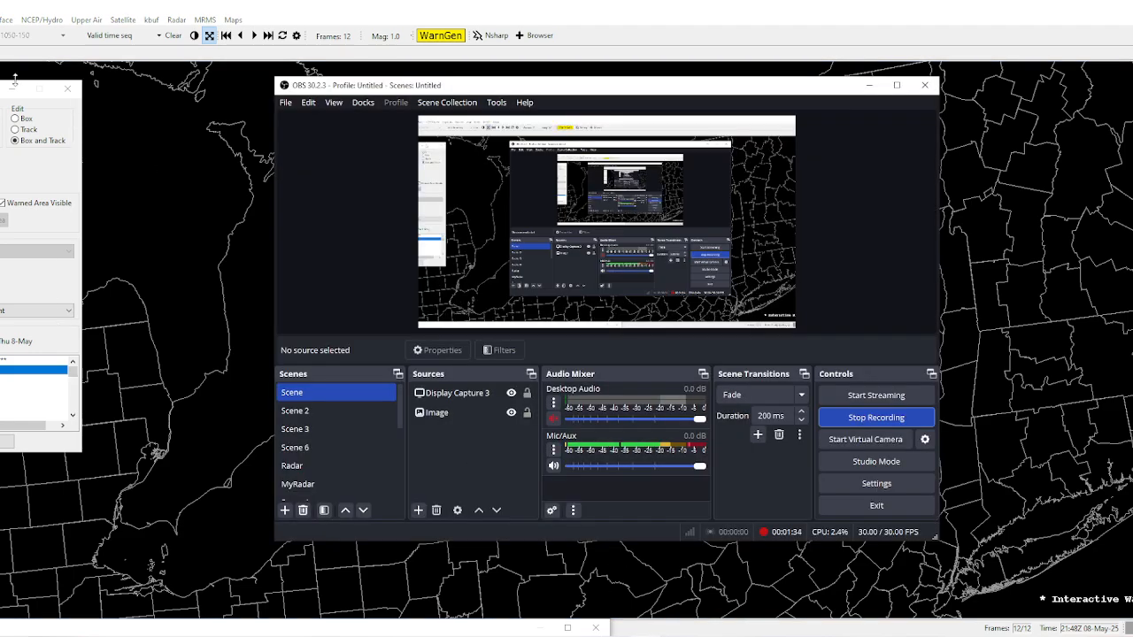
pyautogui.moveTo(0, 101); pyautogui.dragTo(162, 110)
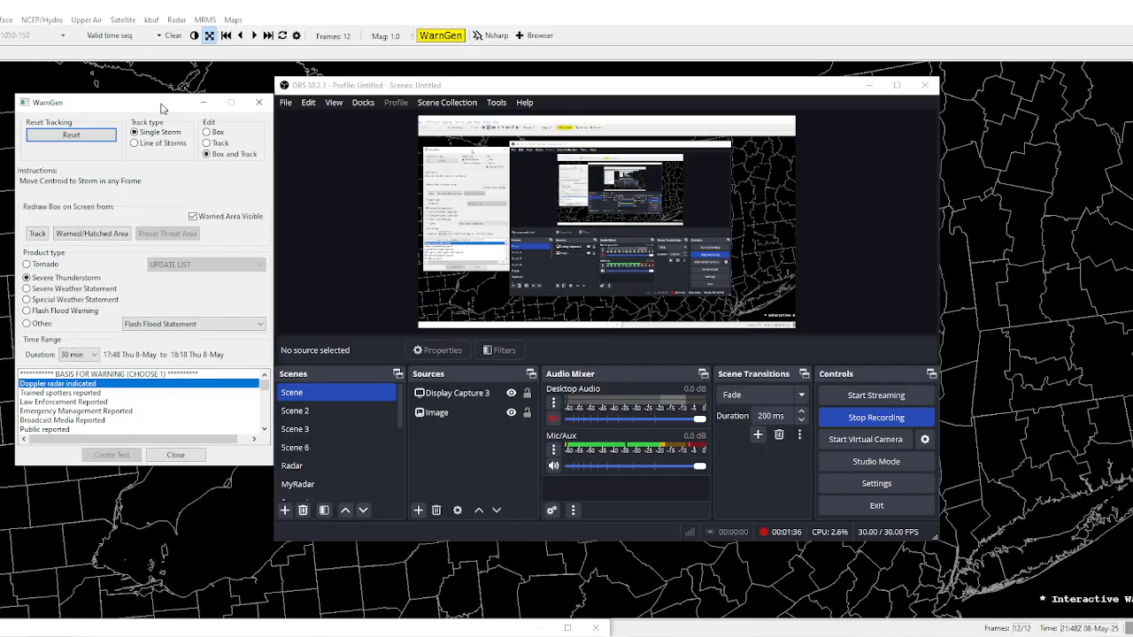
pyautogui.click(674, 285)
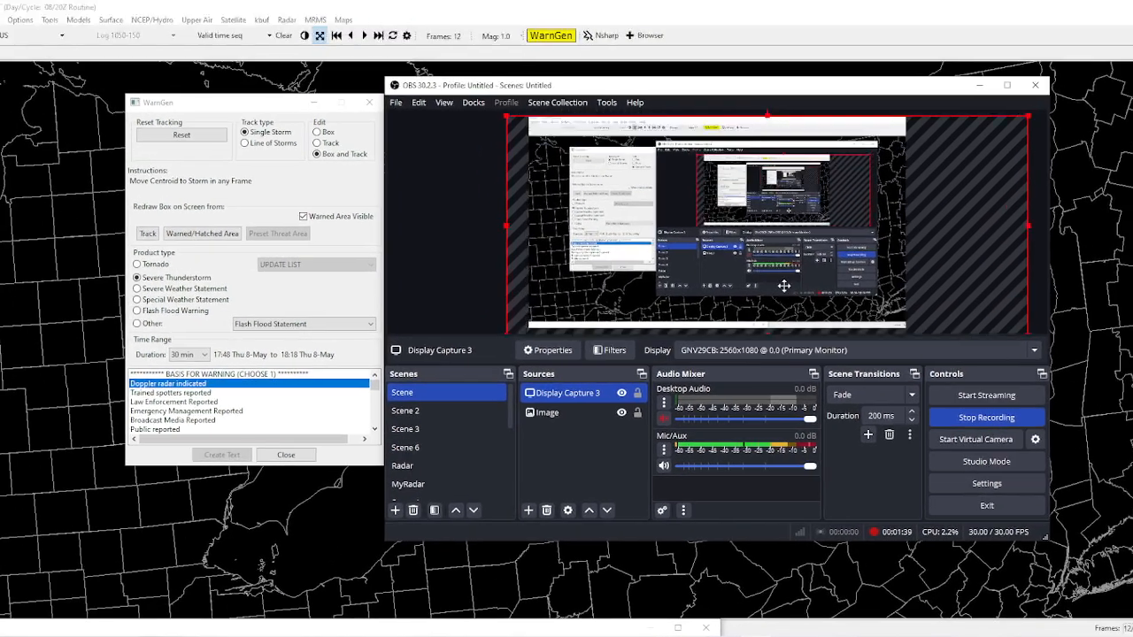
pyautogui.moveTo(783, 285); pyautogui.dragTo(816, 244)
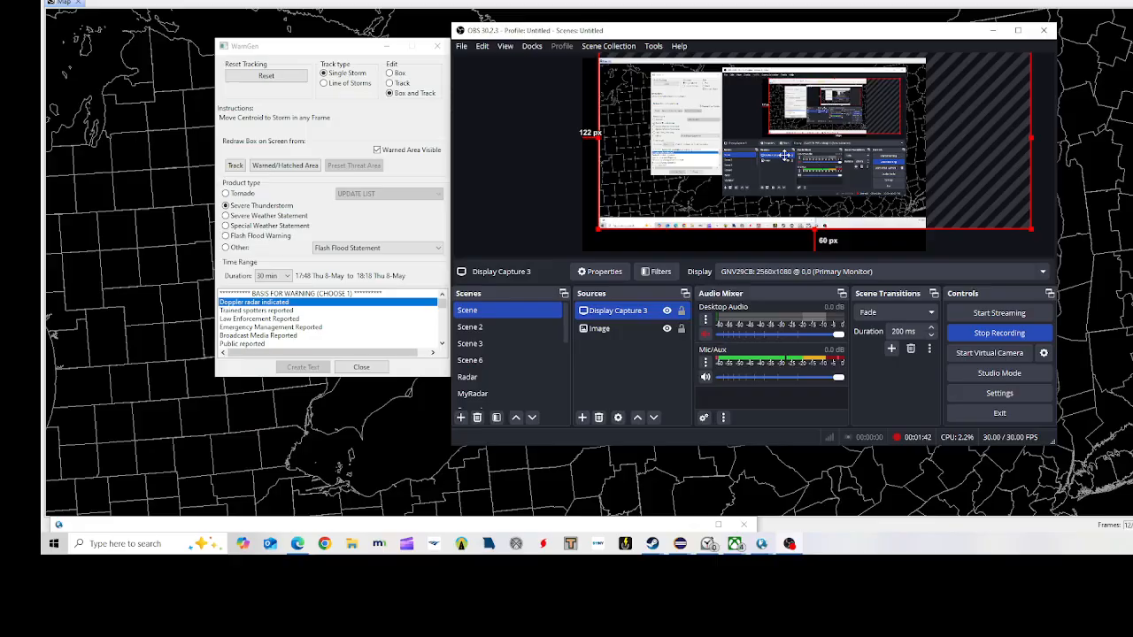
pyautogui.moveTo(858, 288); pyautogui.dragTo(848, 257)
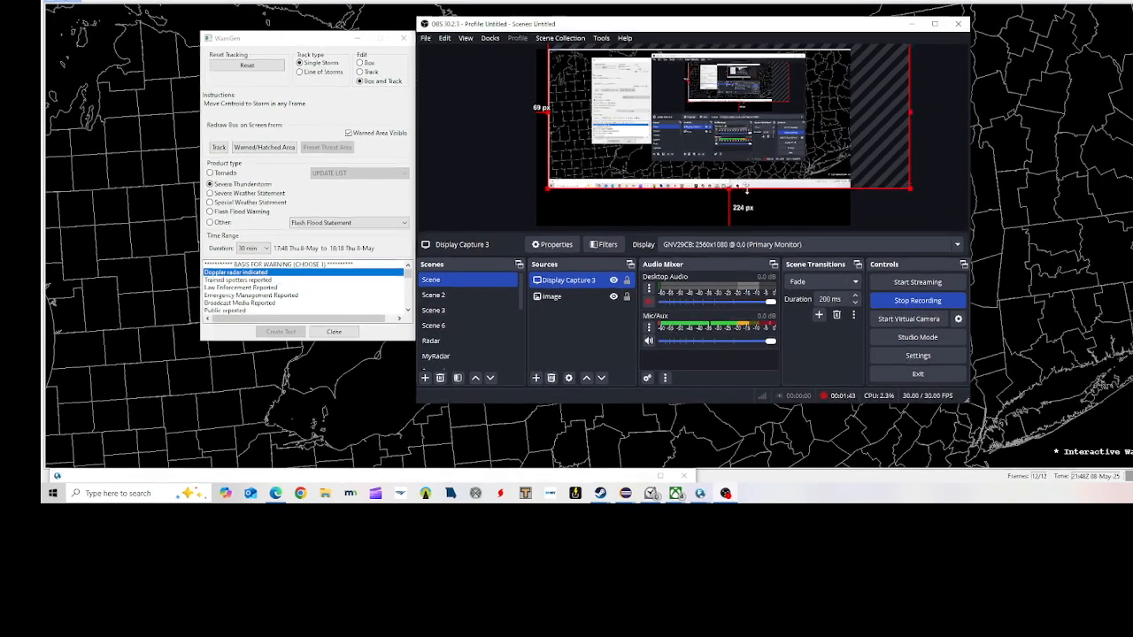
pyautogui.moveTo(747, 190); pyautogui.dragTo(747, 183)
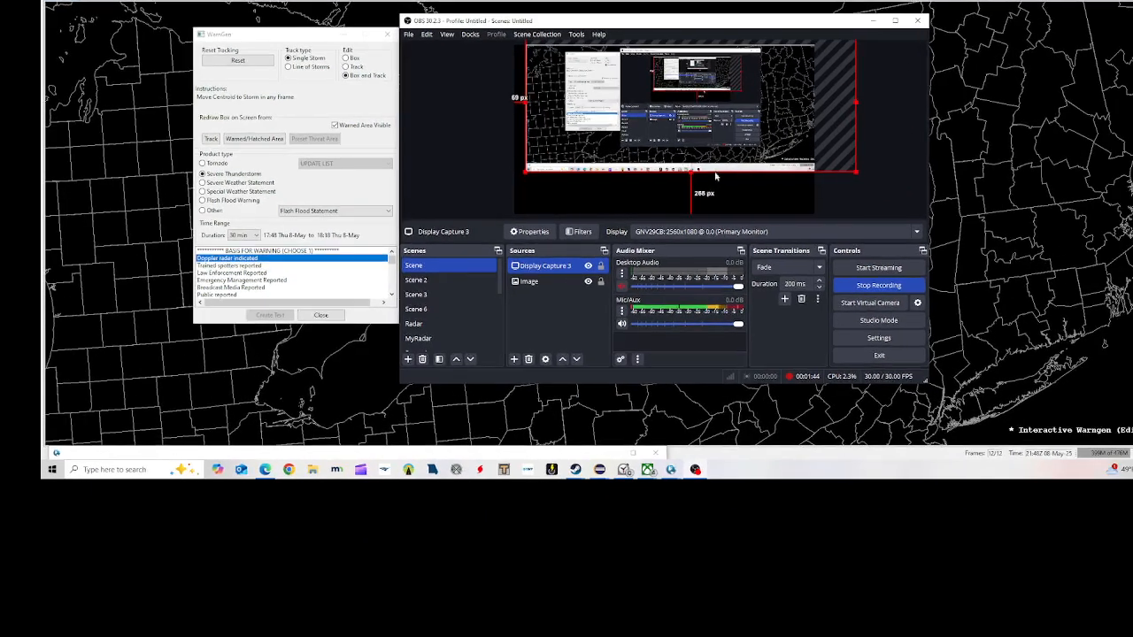
pyautogui.moveTo(776, 137); pyautogui.dragTo(751, 160)
pyautogui.moveTo(626, 243); pyautogui.dragTo(628, 243)
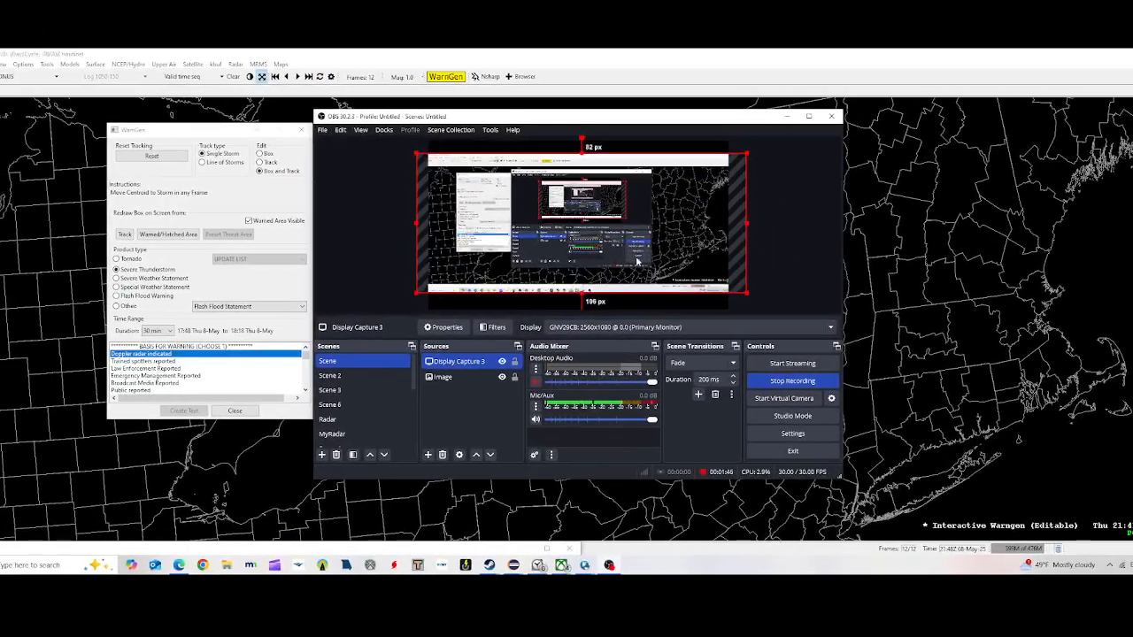
pyautogui.click(655, 303)
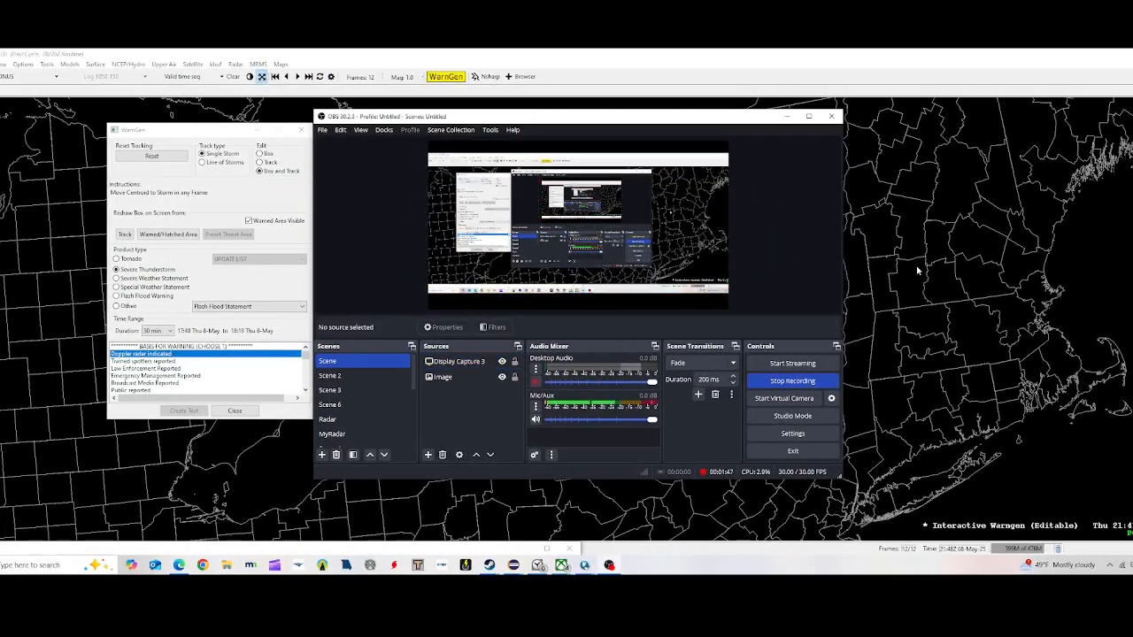
pyautogui.click(785, 117)
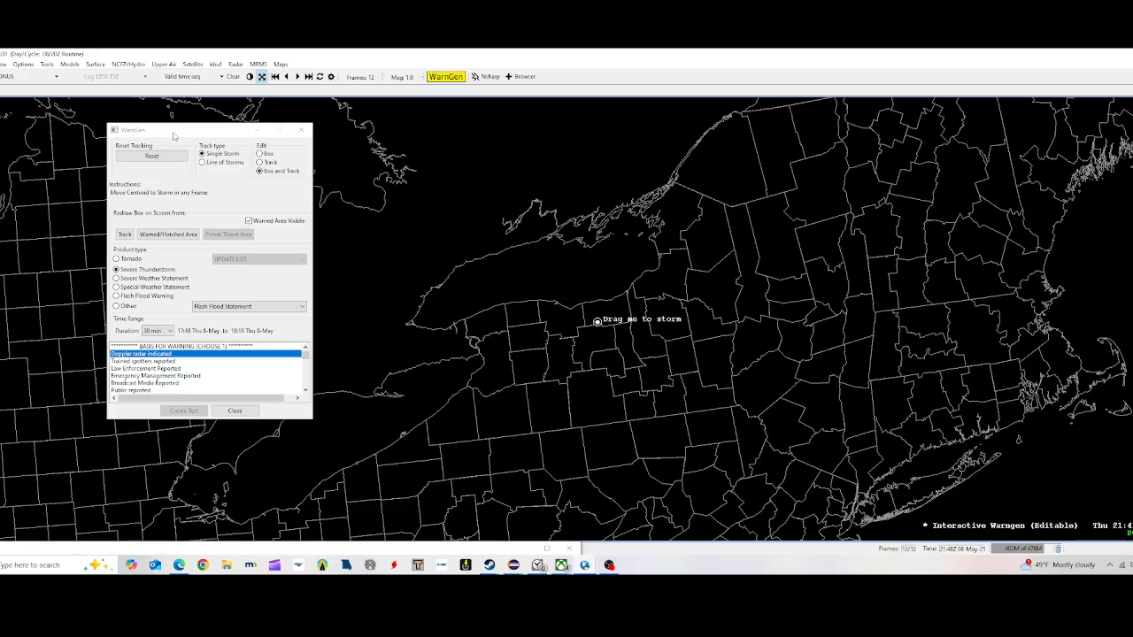
# - Move the WarnGen dialog clear of the lakes, set the product type to Tornado and bring up the basis-for-warning options
pyautogui.moveTo(174, 135); pyautogui.dragTo(123, 146)
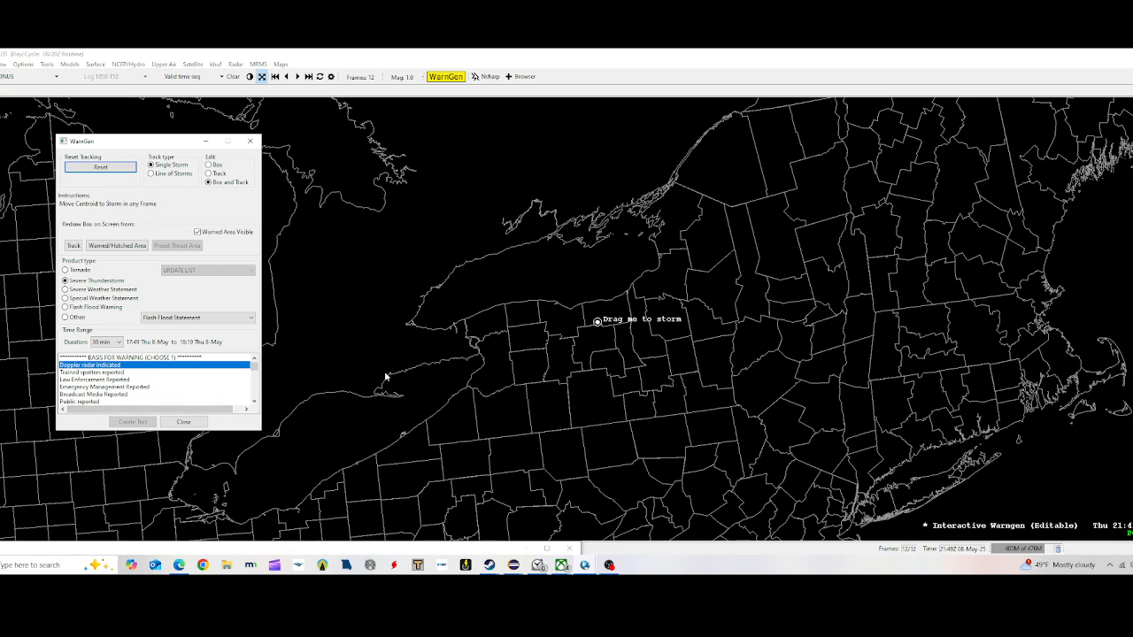
pyautogui.click(65, 269)
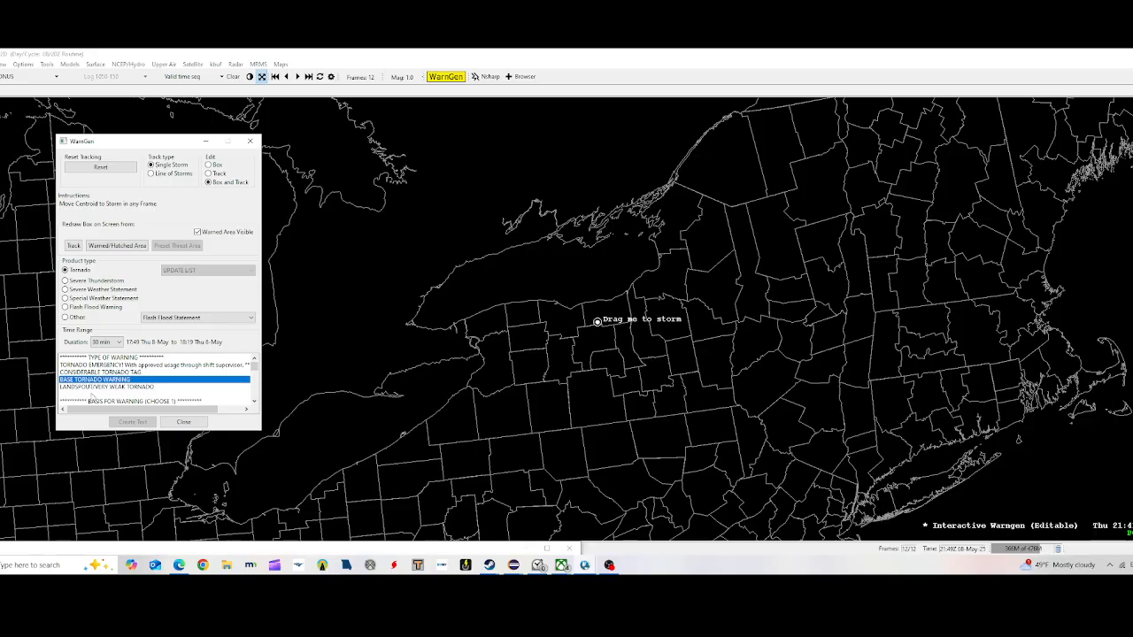
pyautogui.scroll(-2, 133, 380)
pyautogui.scroll(2, 133, 380)
pyautogui.scroll(-2, 118, 379)
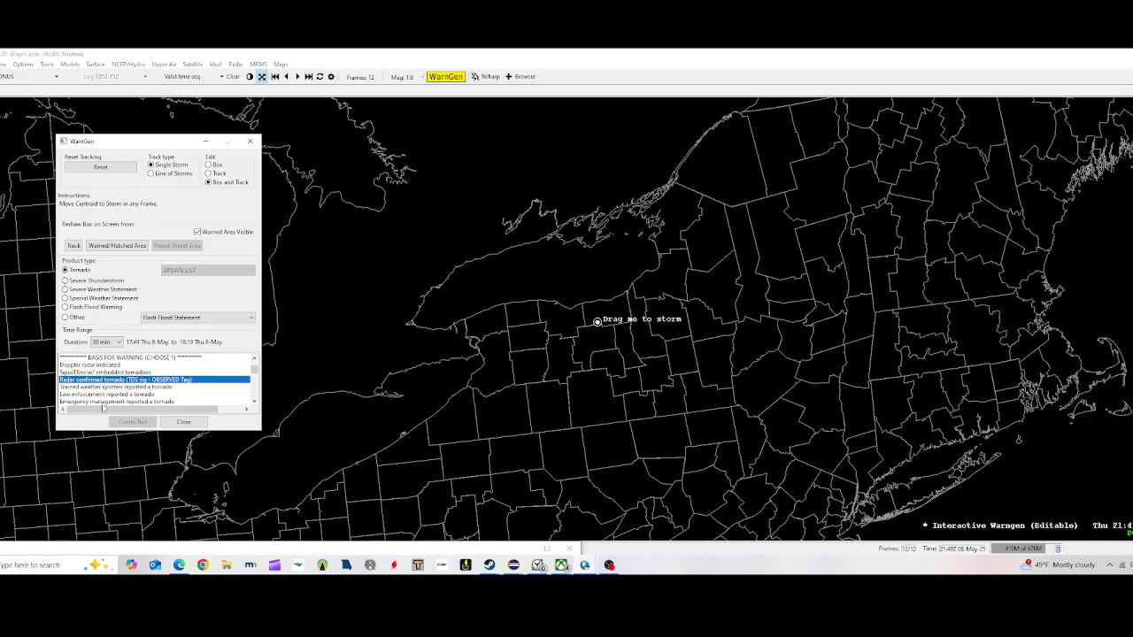
# - Try Small Hail as the hail threat for the tornado warning, and change it to NO HAIL
pyautogui.scroll(-1, 85, 391)
pyautogui.scroll(-2, 131, 386)
pyautogui.click(129, 393)
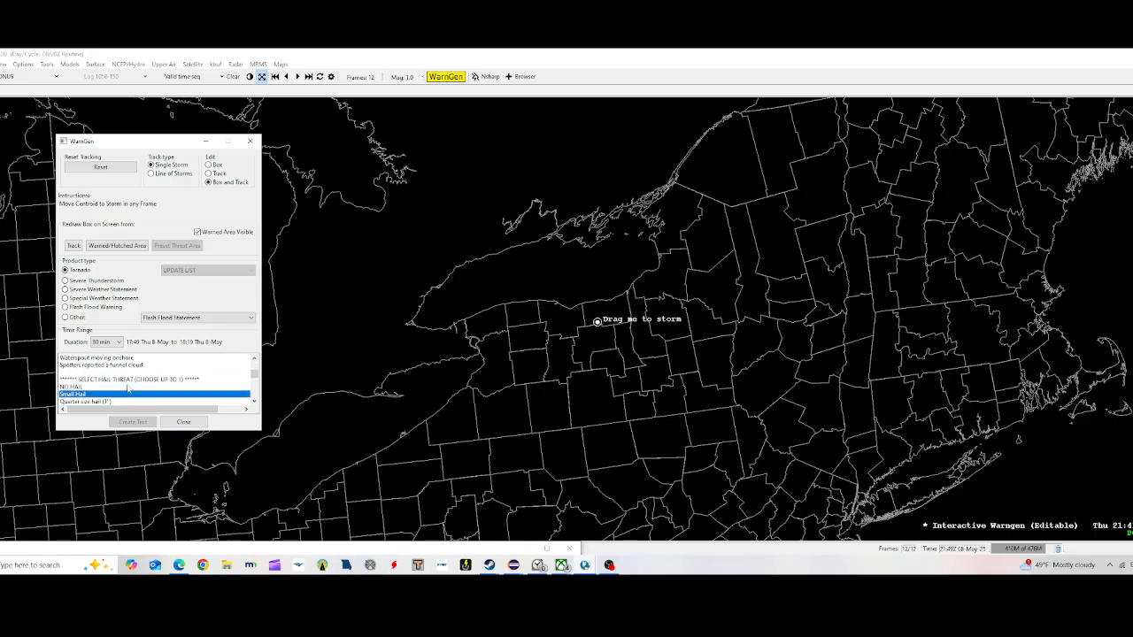
pyautogui.scroll(2, 89, 360)
pyautogui.scroll(-2, 132, 373)
pyautogui.scroll(-1, 98, 377)
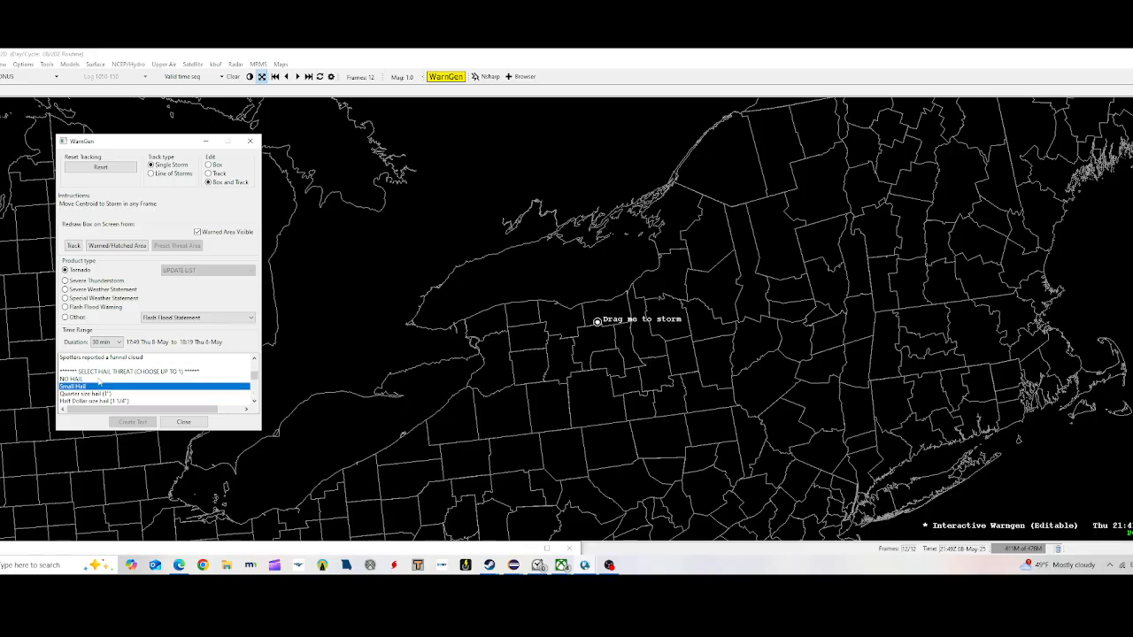
pyautogui.click(92, 364)
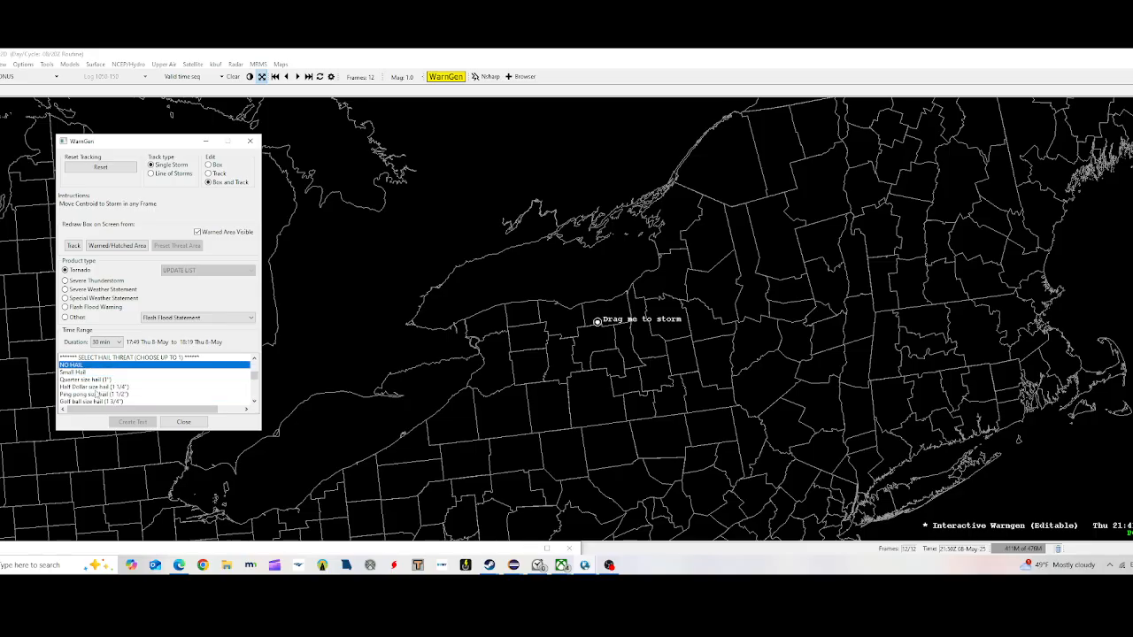
# - Toggle the pathcast option under Locations Impacted off and on, and reselect NO HAIL as the hail threat
pyautogui.scroll(-3, 83, 372)
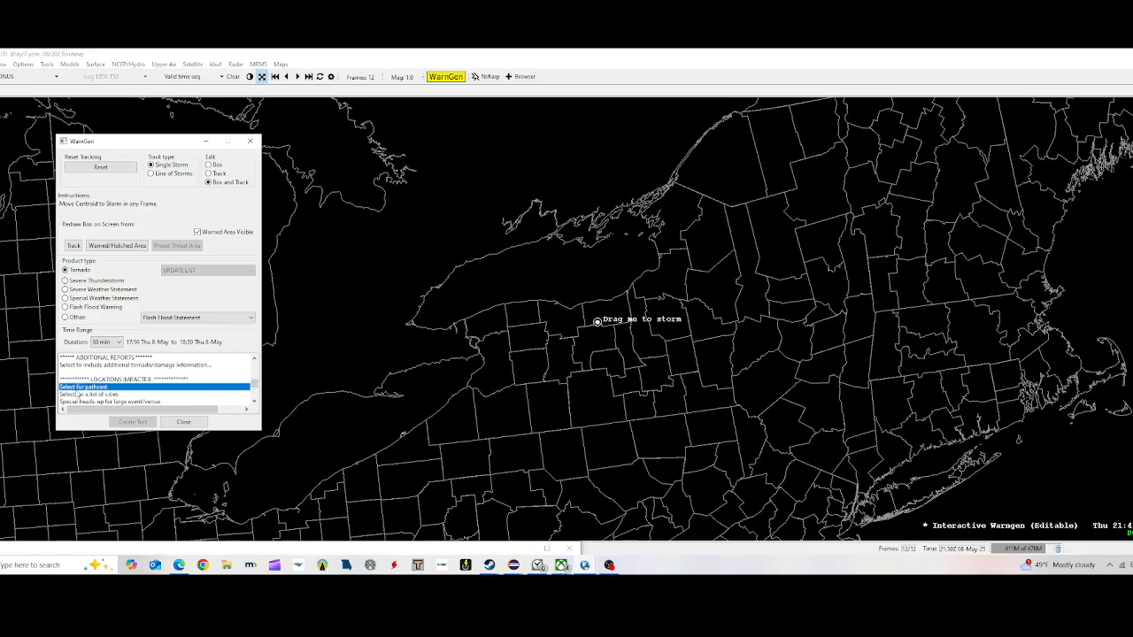
pyautogui.click(77, 382)
pyautogui.click(77, 386)
pyautogui.scroll(7, 92, 383)
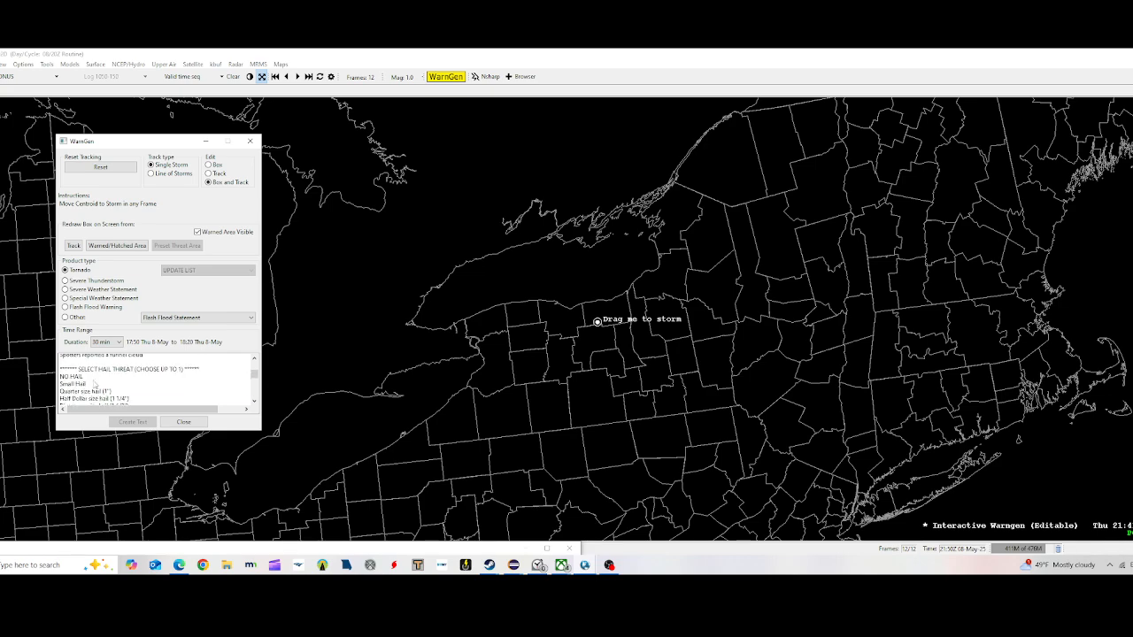
pyautogui.scroll(2, 95, 384)
pyautogui.scroll(-3, 95, 384)
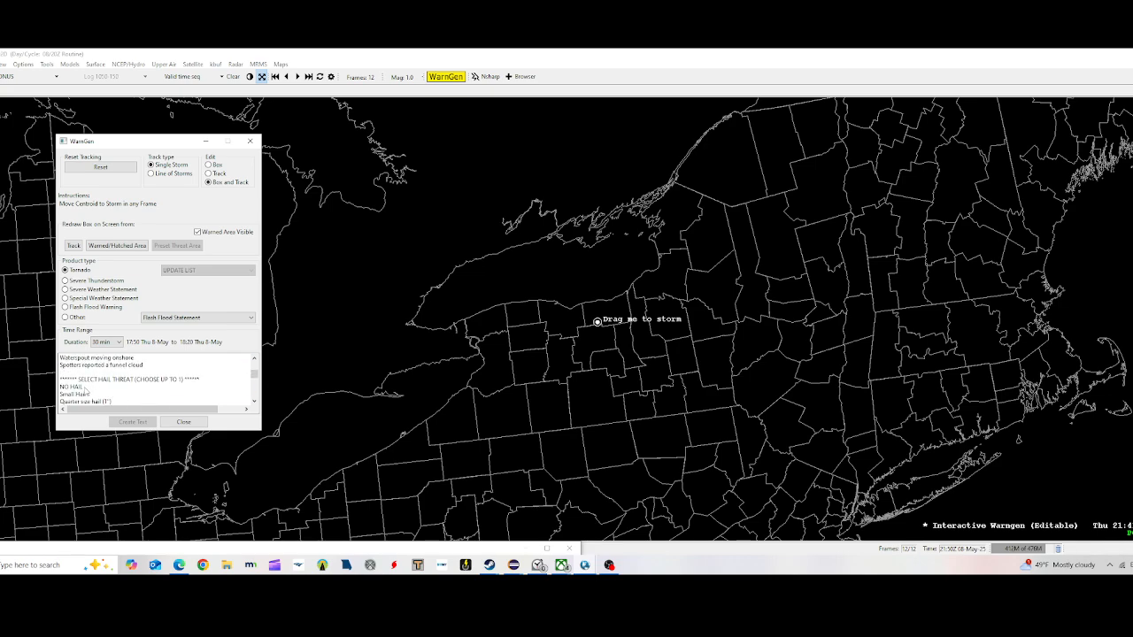
pyautogui.click(85, 387)
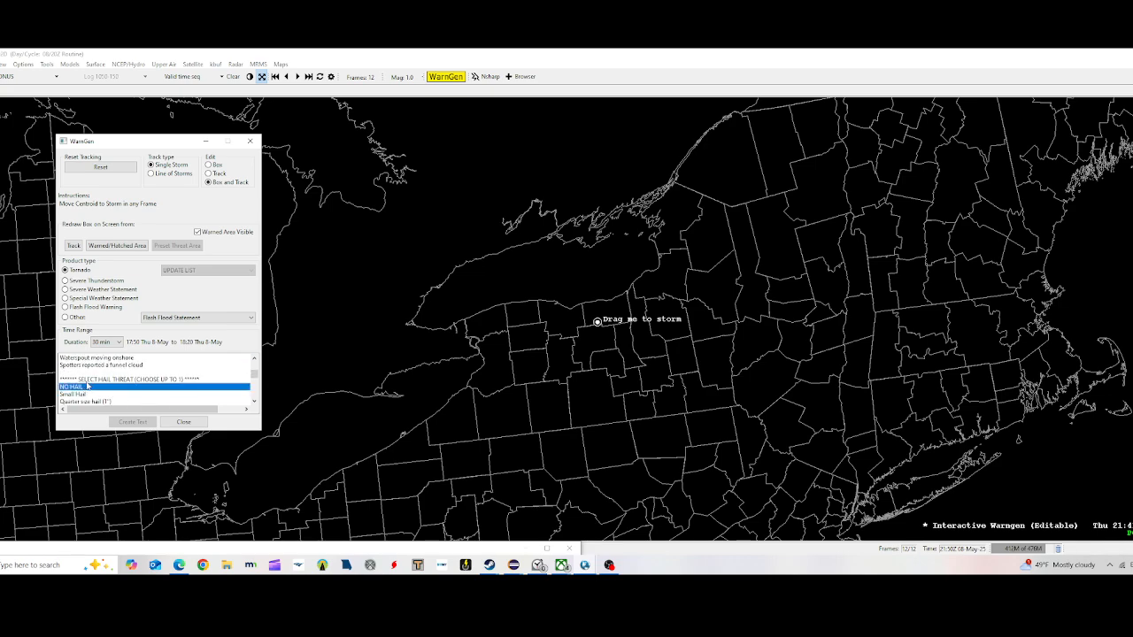
# - Try the TOR Replaces Severe Thunderstorm Warning and urban safety rules calls to action, and return to the default rules including mobile homes
pyautogui.scroll(-5, 110, 400)
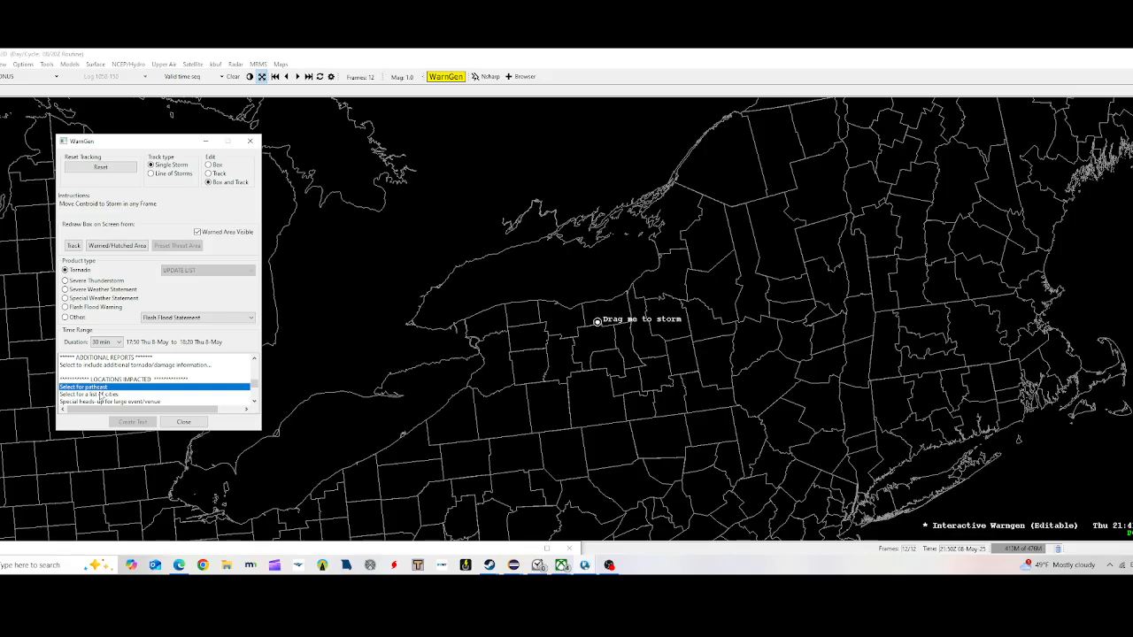
pyautogui.scroll(-5, 120, 390)
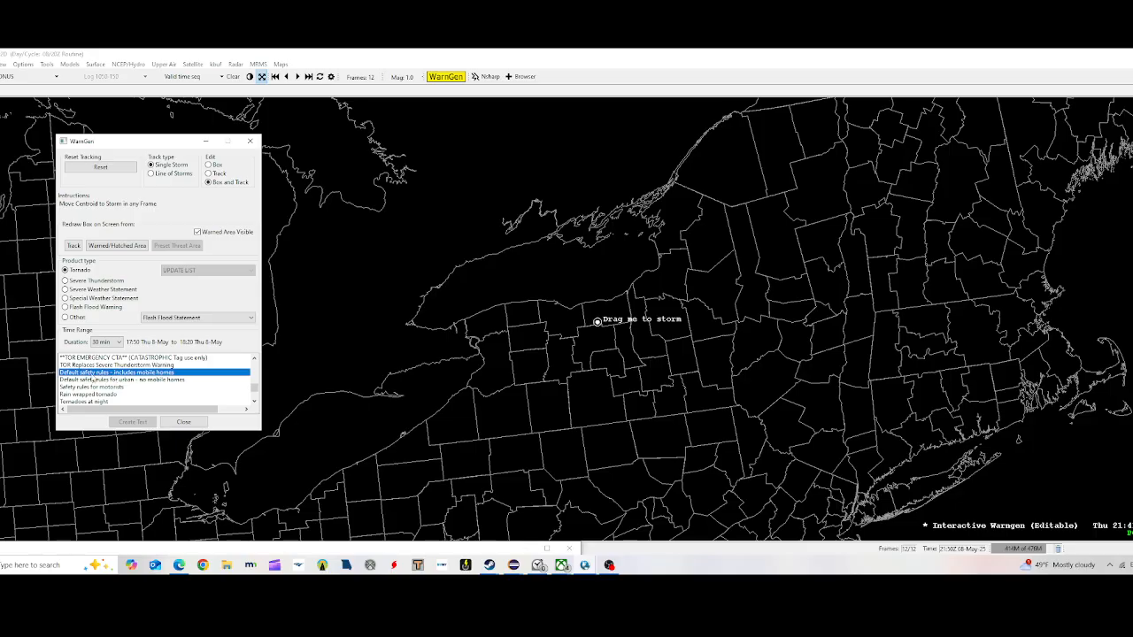
pyautogui.click(85, 365)
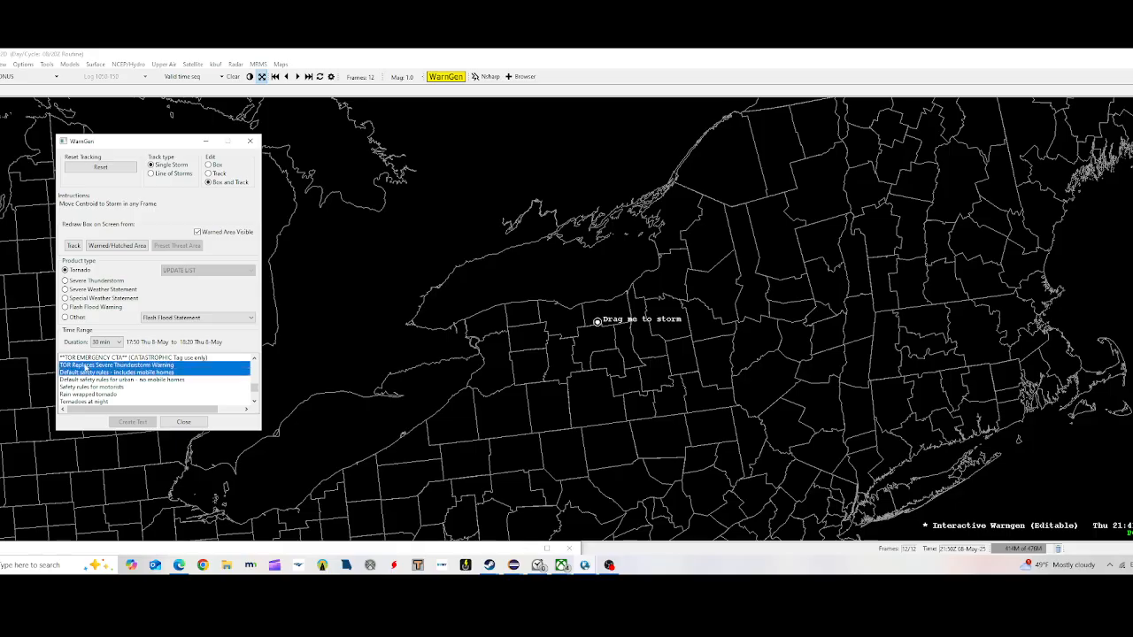
pyautogui.click(85, 366)
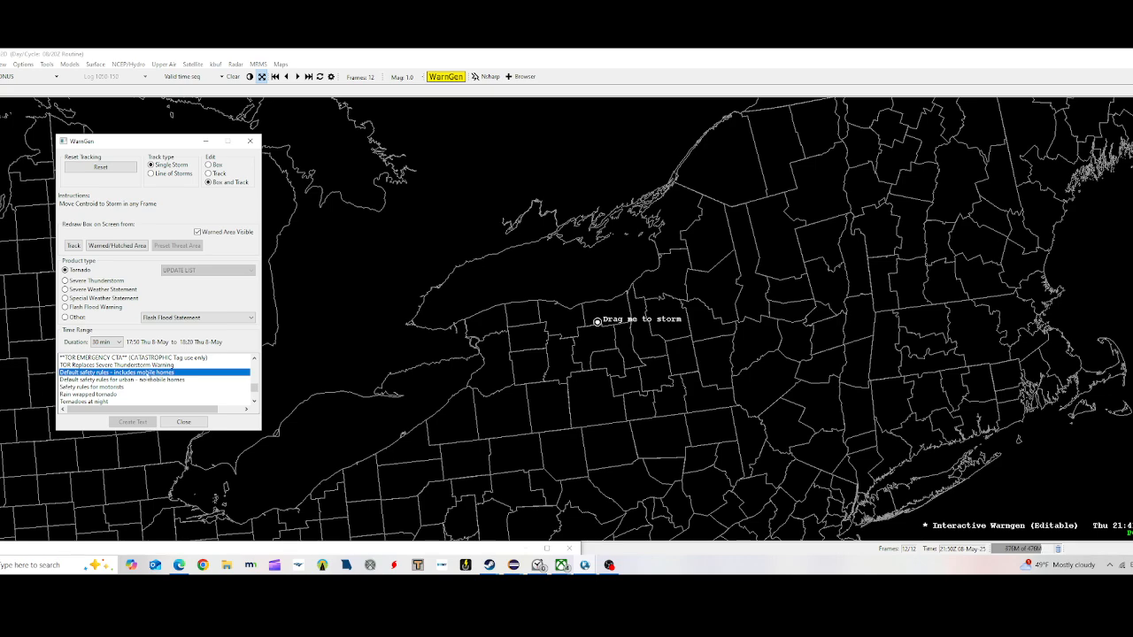
pyautogui.click(148, 380)
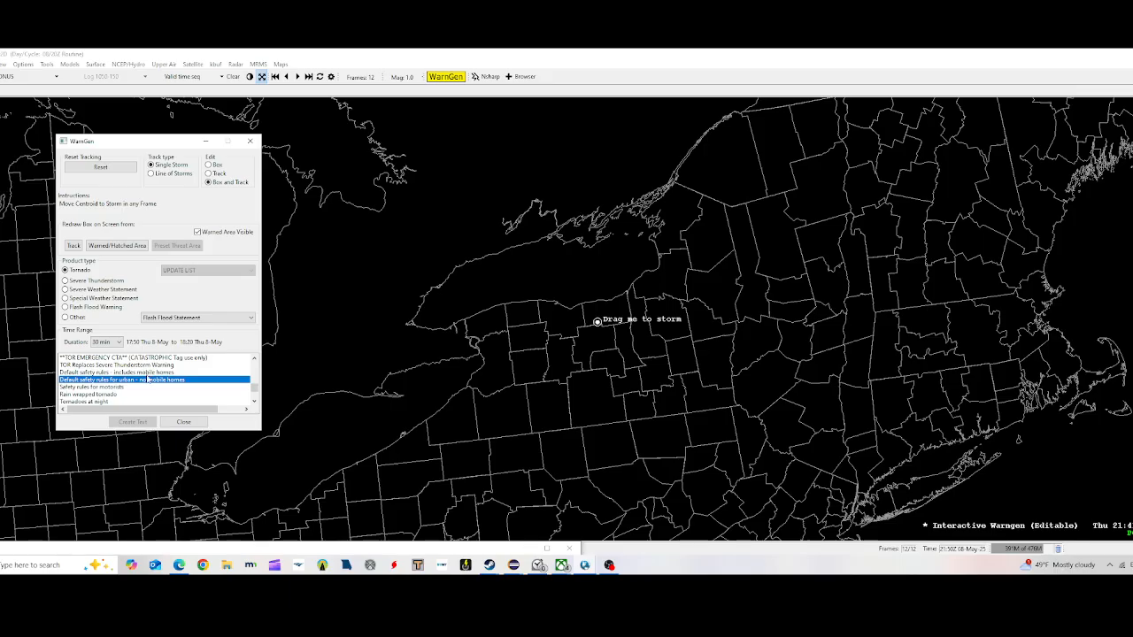
pyautogui.press('Up')
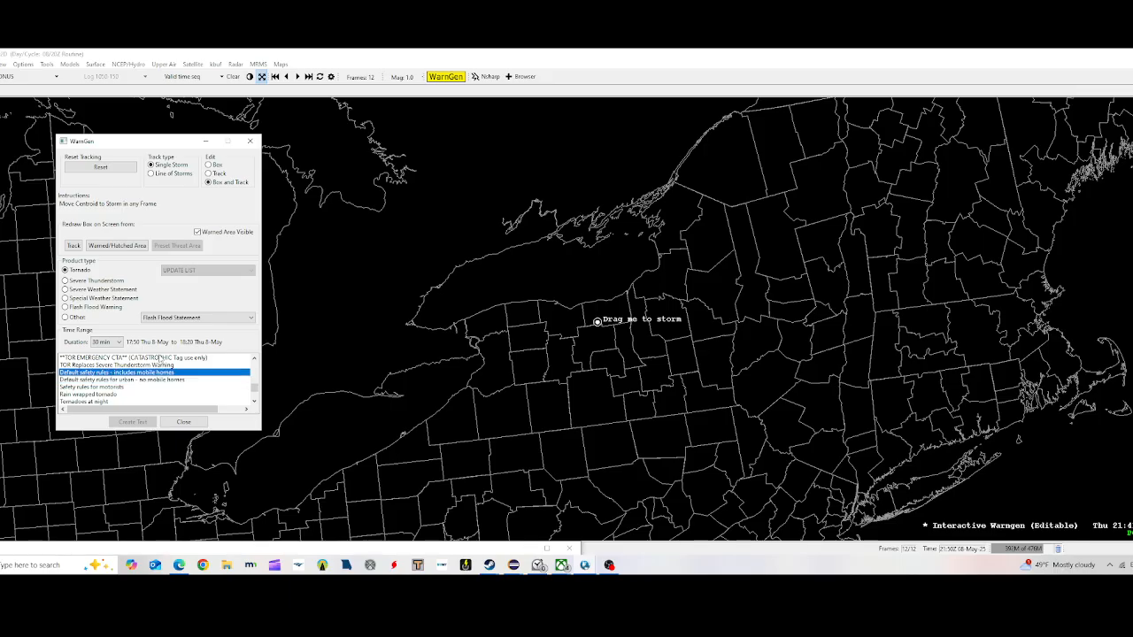
pyautogui.scroll(-1, 152, 386)
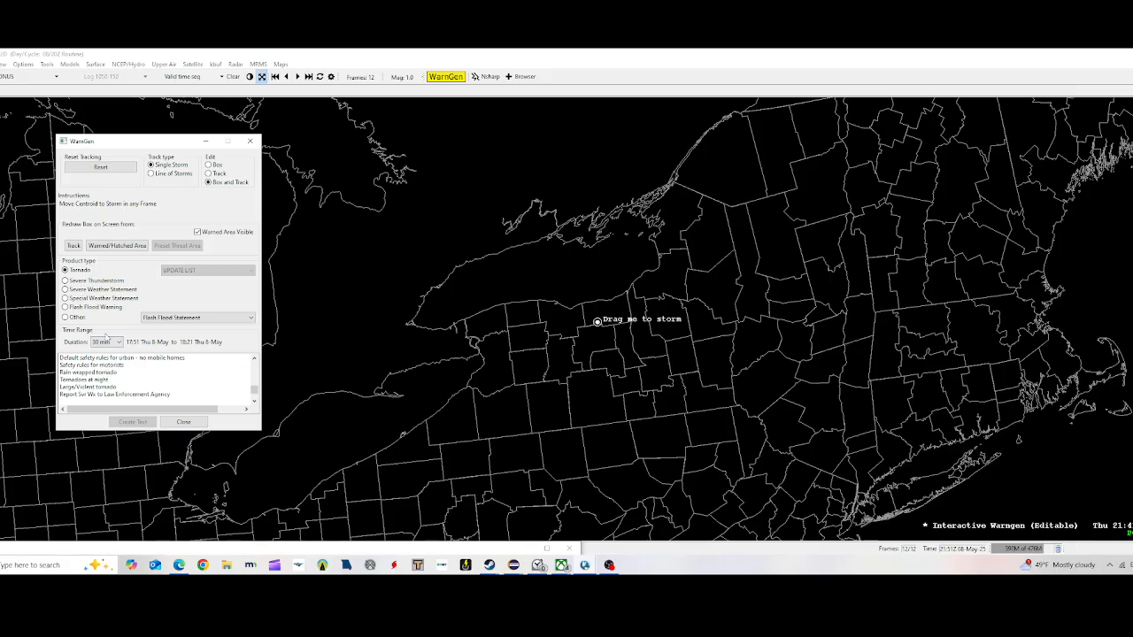
pyautogui.scroll(-2, 106, 380)
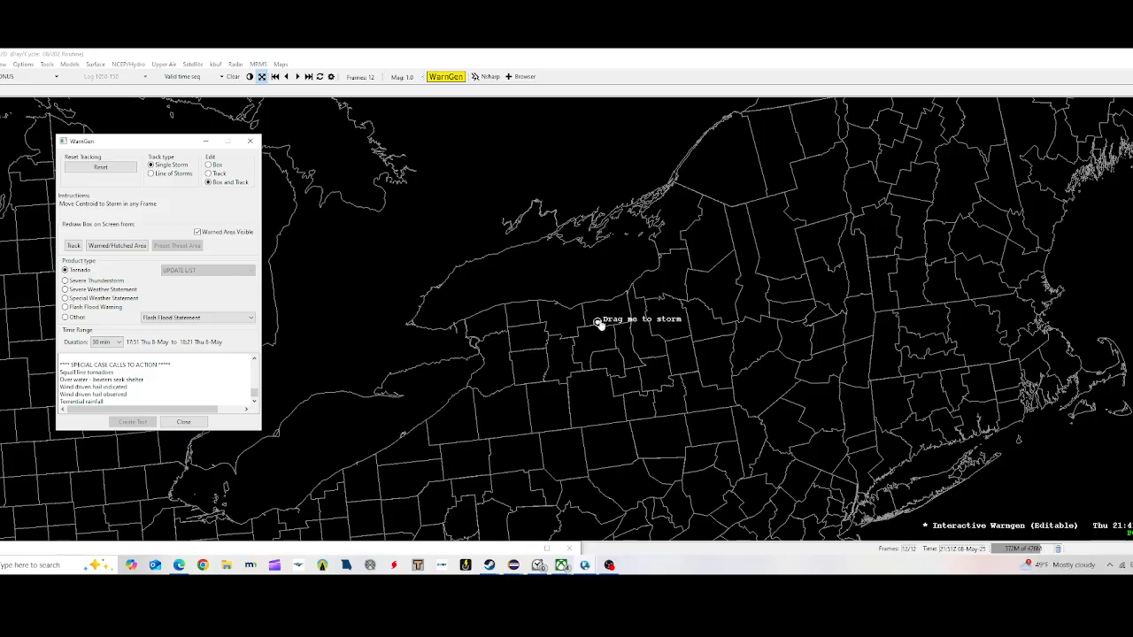
# - Place the storm centroid on the Lake Erie shoreline of western New York to generate the warning polygon
pyautogui.moveTo(597, 323)
pyautogui.mouseDown()
pyautogui.moveTo(531, 407)
pyautogui.moveTo(468, 395)
pyautogui.moveTo(476, 398)
pyautogui.mouseUp()
pyautogui.scroll(2, 528, 384)
pyautogui.scroll(3, 498, 386)
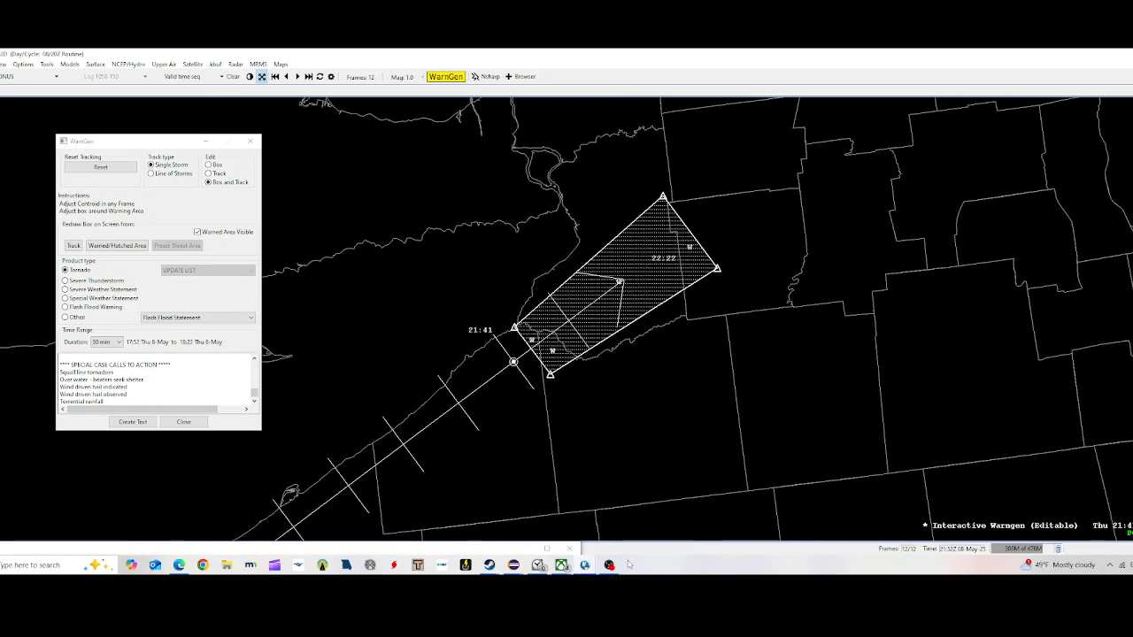
pyautogui.moveTo(609, 565)
pyautogui.moveTo(608, 526)
# - Step back through the earlier frames to examine the storm centroid's past positions along the track, and return to the latest frame
pyautogui.scroll(-2, 708, 408)
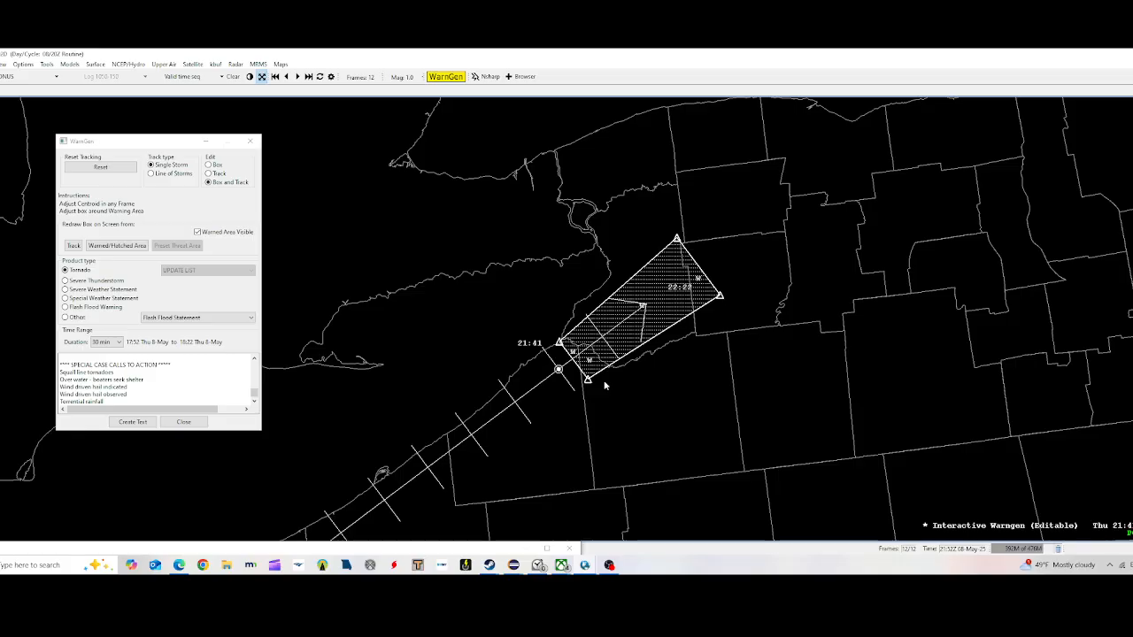
pyautogui.scroll(-4, 607, 390)
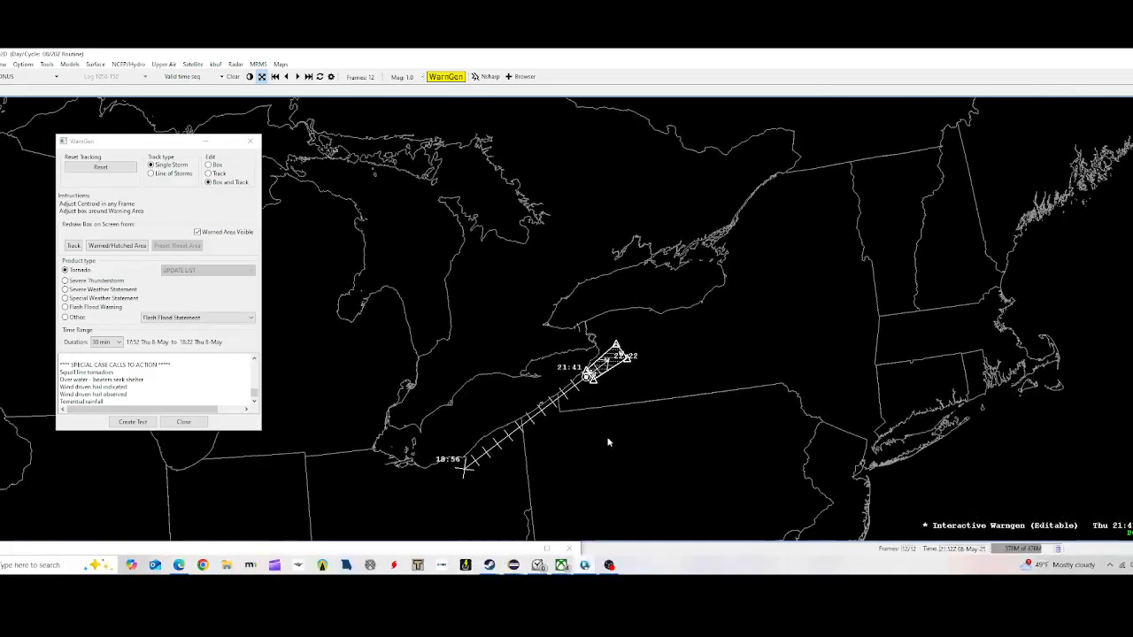
pyautogui.moveTo(607, 439); pyautogui.dragTo(676, 387)
pyautogui.press('Left')
pyautogui.press('Left')
pyautogui.press('Left')
pyautogui.press('Left')
pyautogui.press('Left')
pyautogui.press('Left')
pyautogui.press('Left')
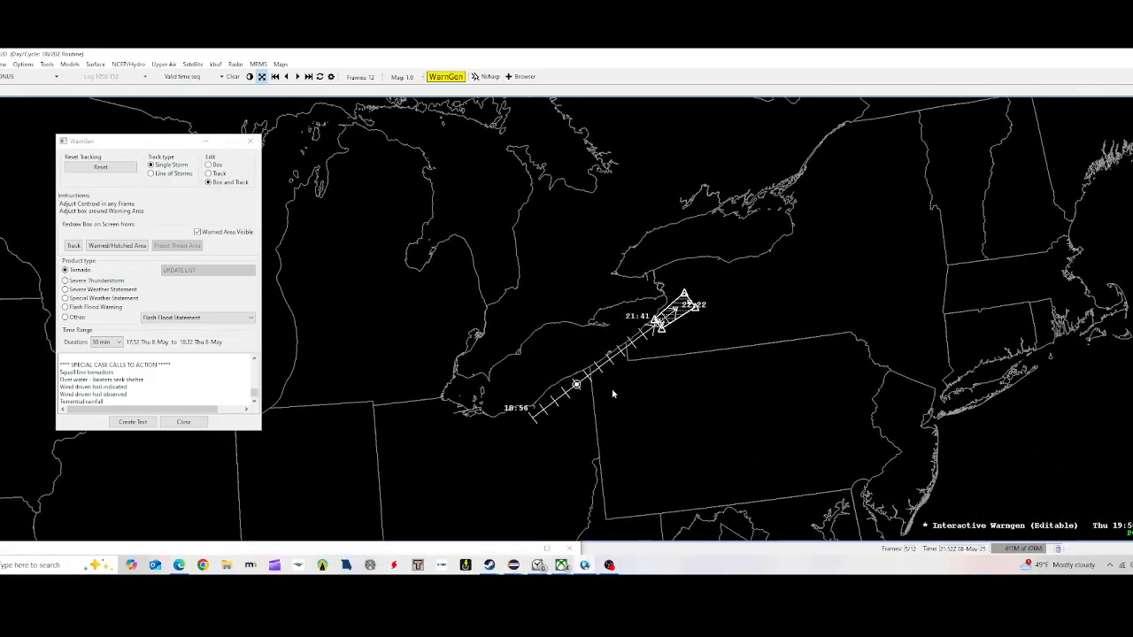
pyautogui.press('Left')
pyautogui.press('Left')
pyautogui.moveTo(535, 425); pyautogui.dragTo(588, 375)
pyautogui.scroll(1, 670, 357)
pyautogui.scroll(2, 670, 356)
pyautogui.hotkey('ctrl', 'Right')
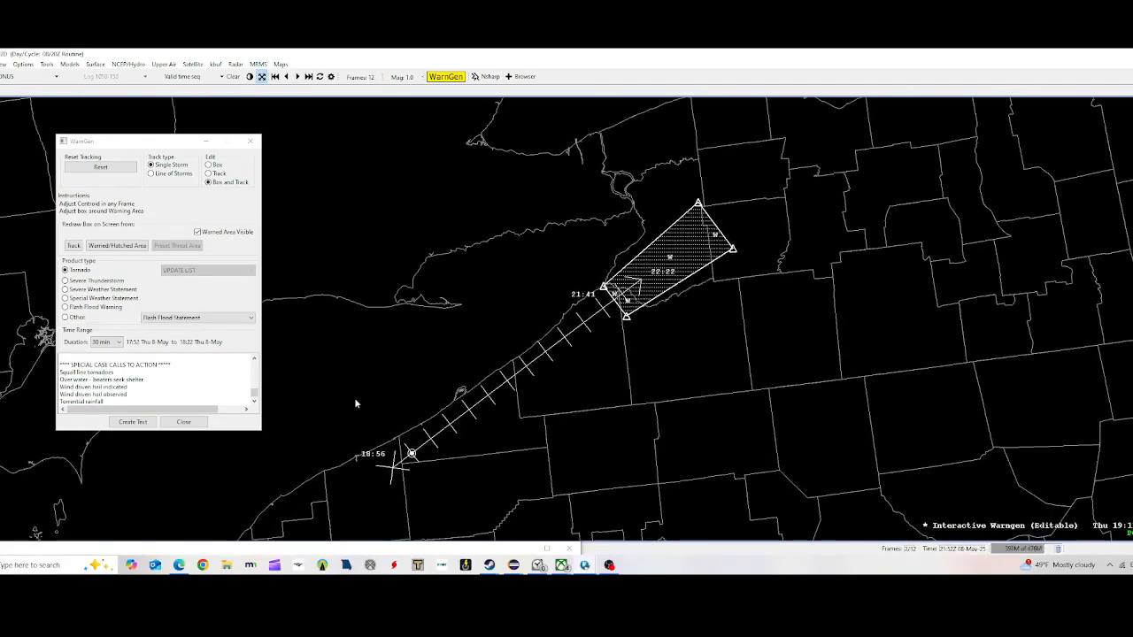
# - Redraw the warning box from the storm track
pyautogui.click(73, 245)
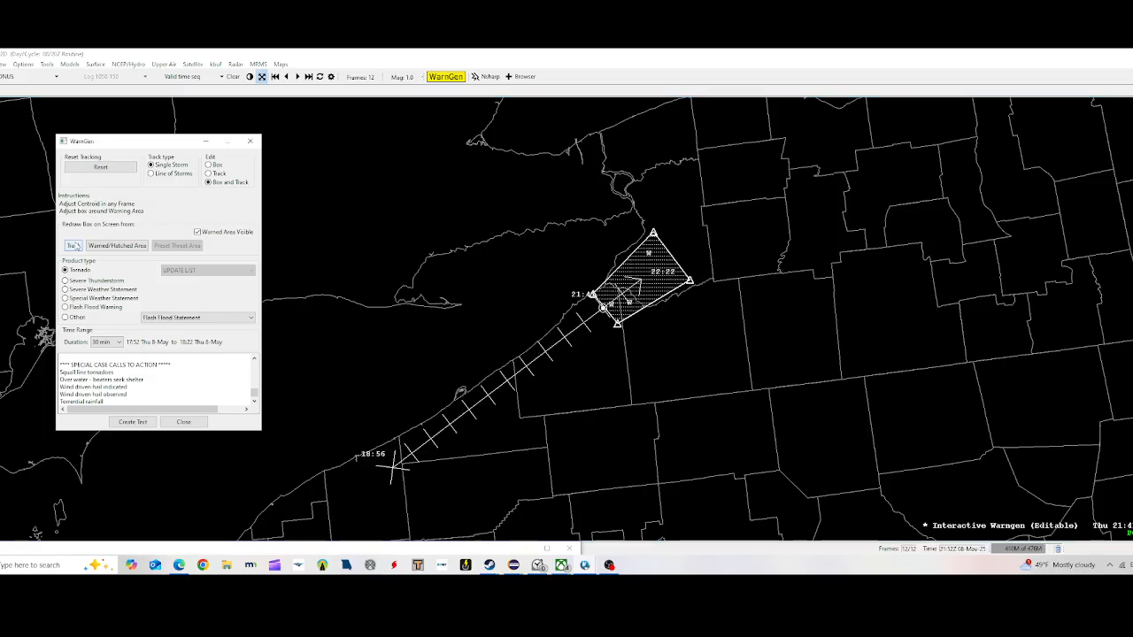
pyautogui.scroll(1, 663, 417)
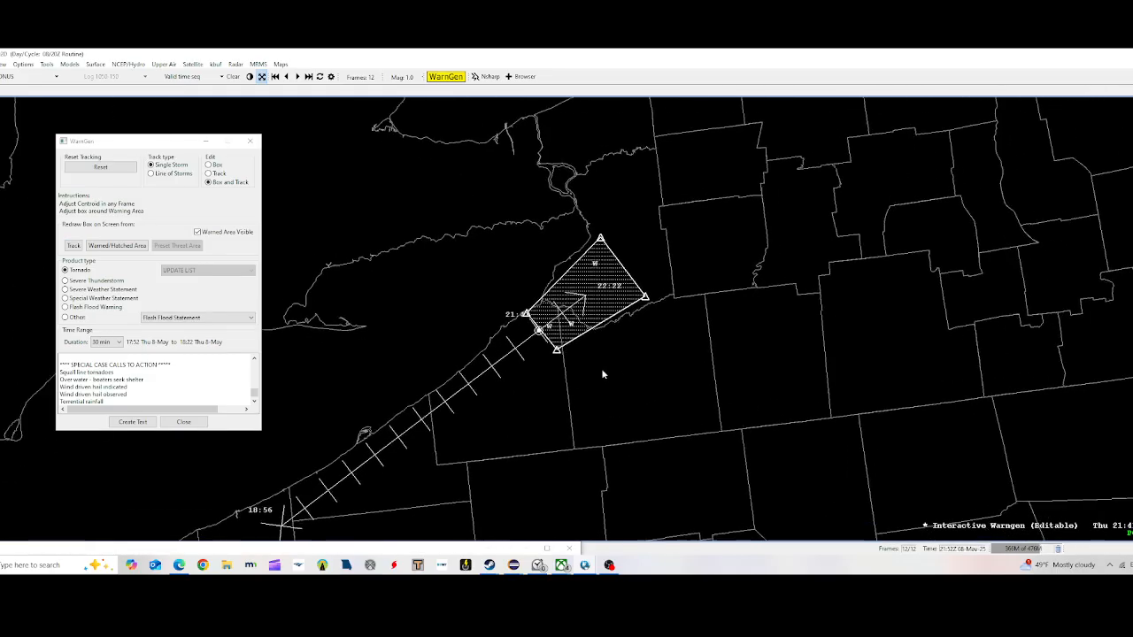
pyautogui.moveTo(620, 379); pyautogui.dragTo(677, 354)
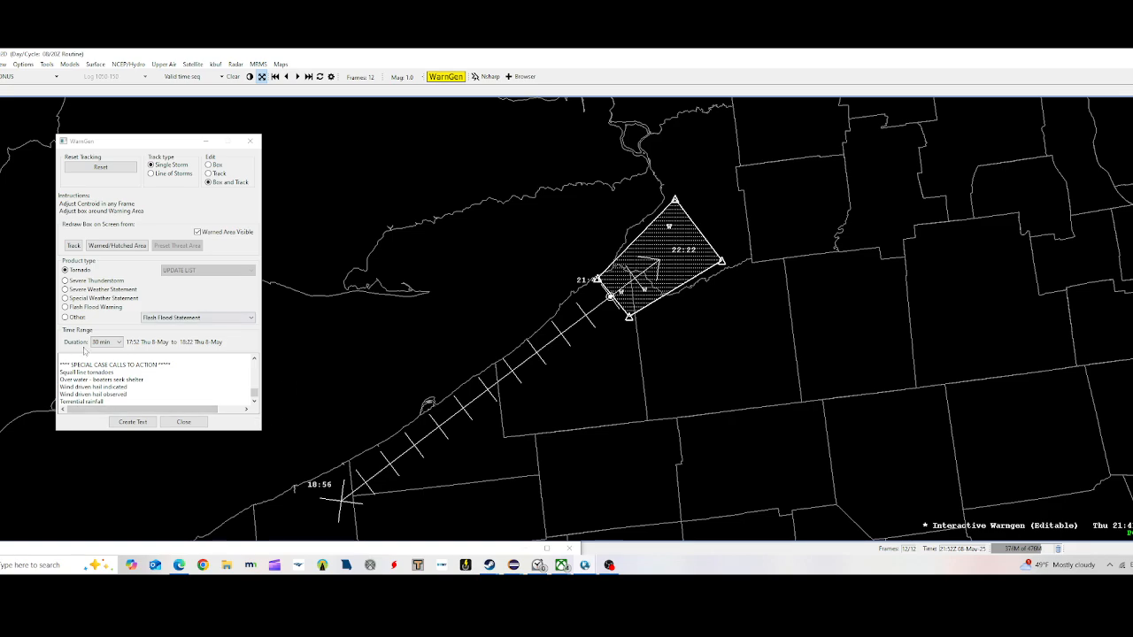
# - Try warning durations of 15, 40 and 50 min, settle on 45 min, and redraw the warning box from the track
pyautogui.click(103, 343)
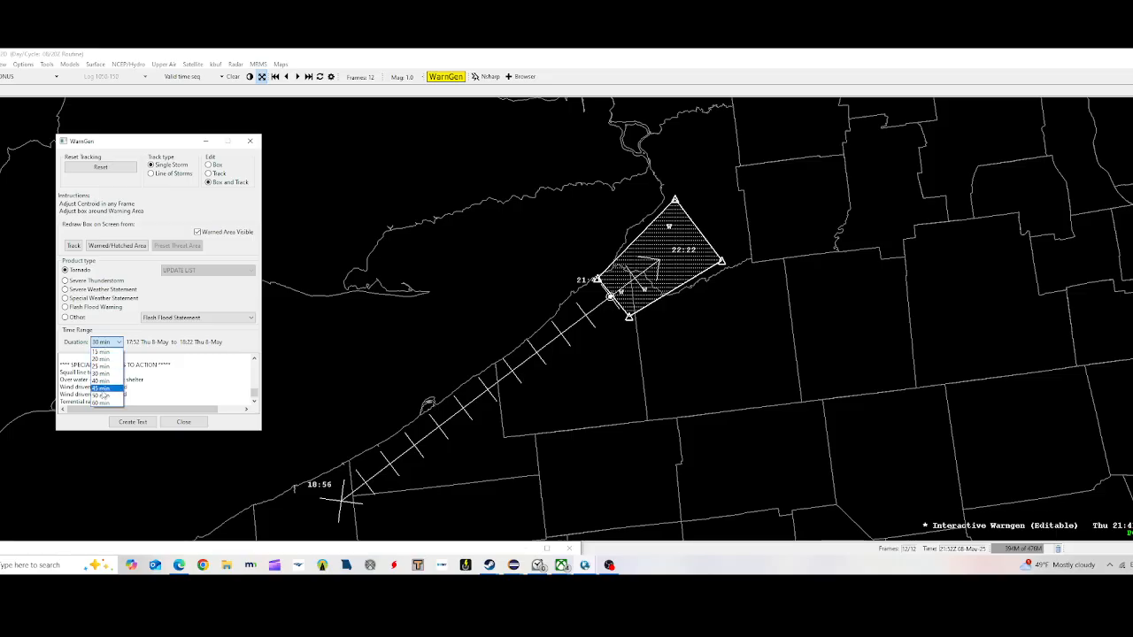
pyautogui.click(117, 342)
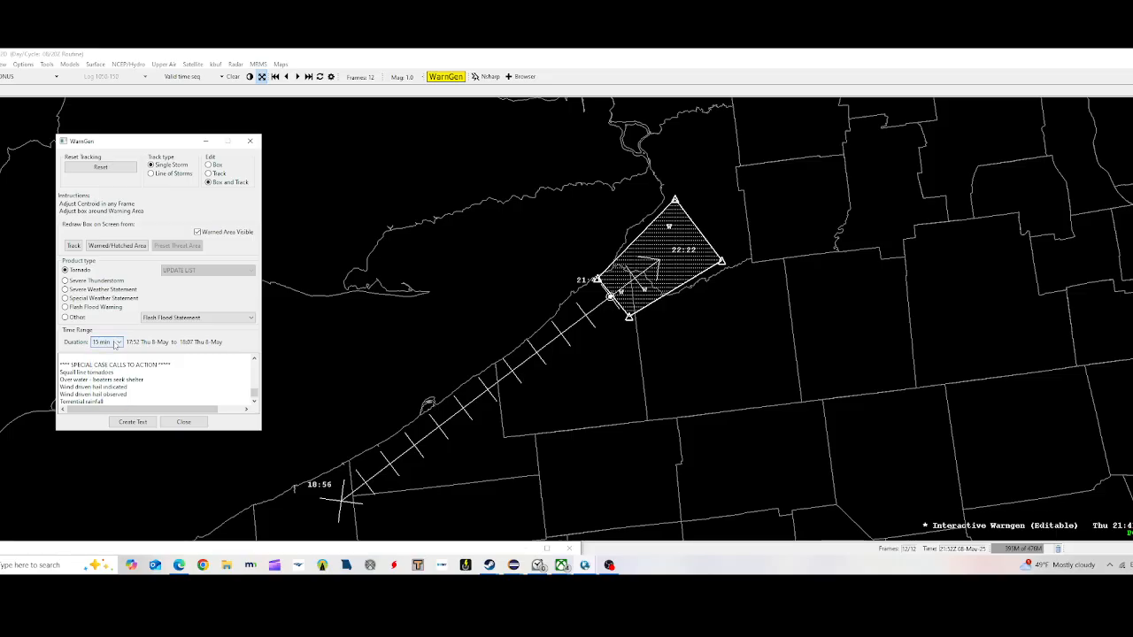
pyautogui.scroll(-1, 114, 343)
pyautogui.scroll(-1, 115, 343)
pyautogui.click(75, 245)
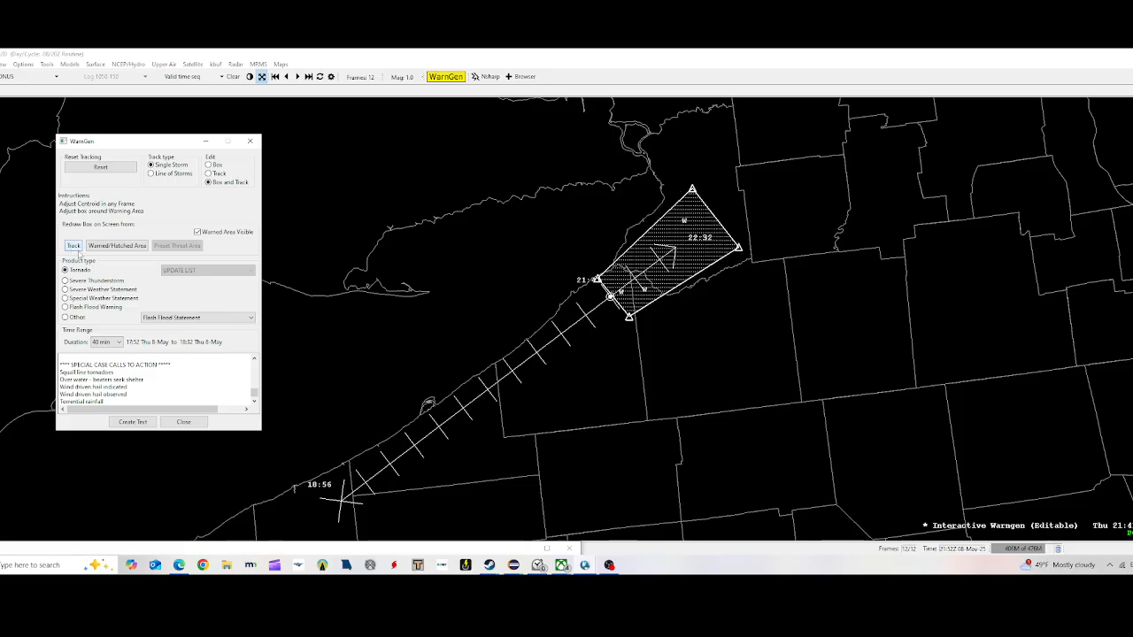
pyautogui.scroll(-1, 118, 343)
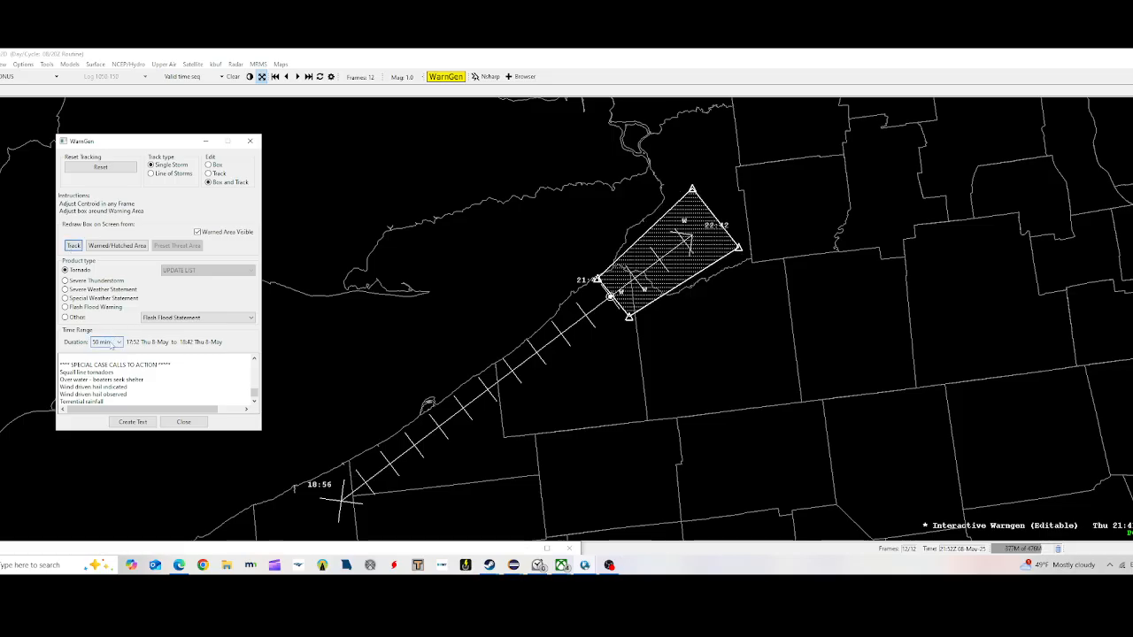
pyautogui.click(74, 245)
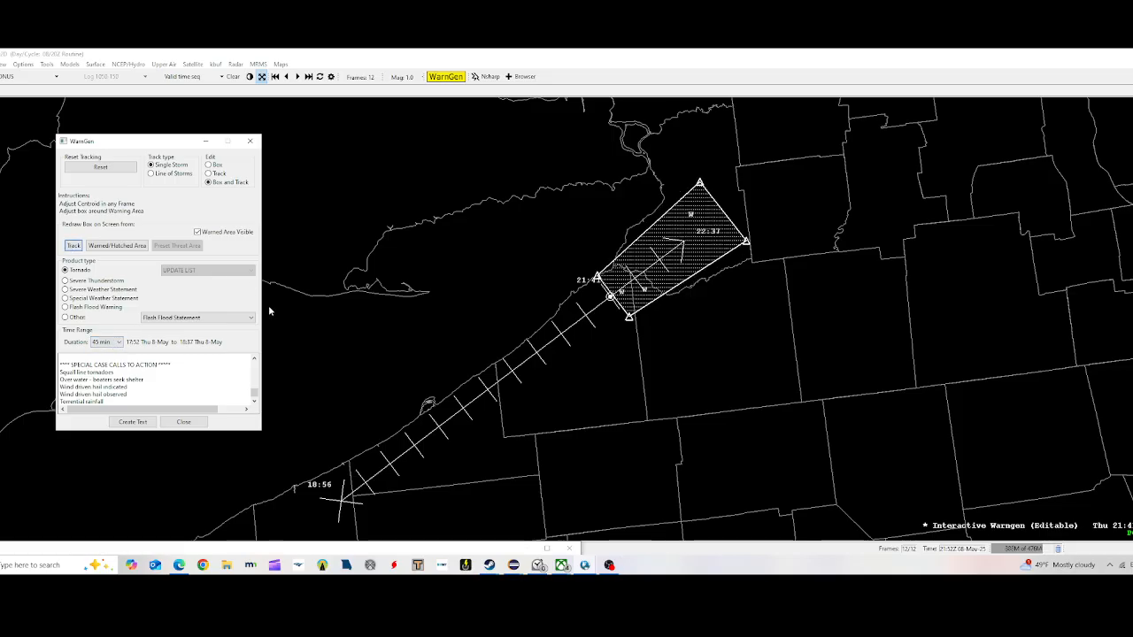
pyautogui.scroll(4, 686, 351)
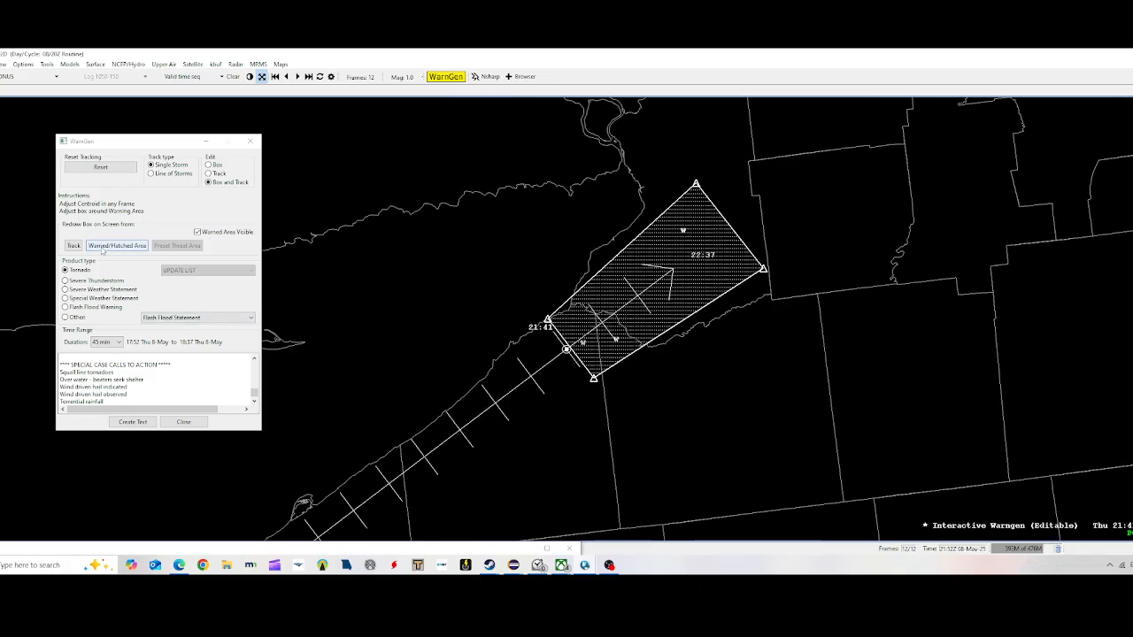
# - Create the tornado warning text, accept its header block, and discard the draft to return to the warning polygon
pyautogui.click(130, 423)
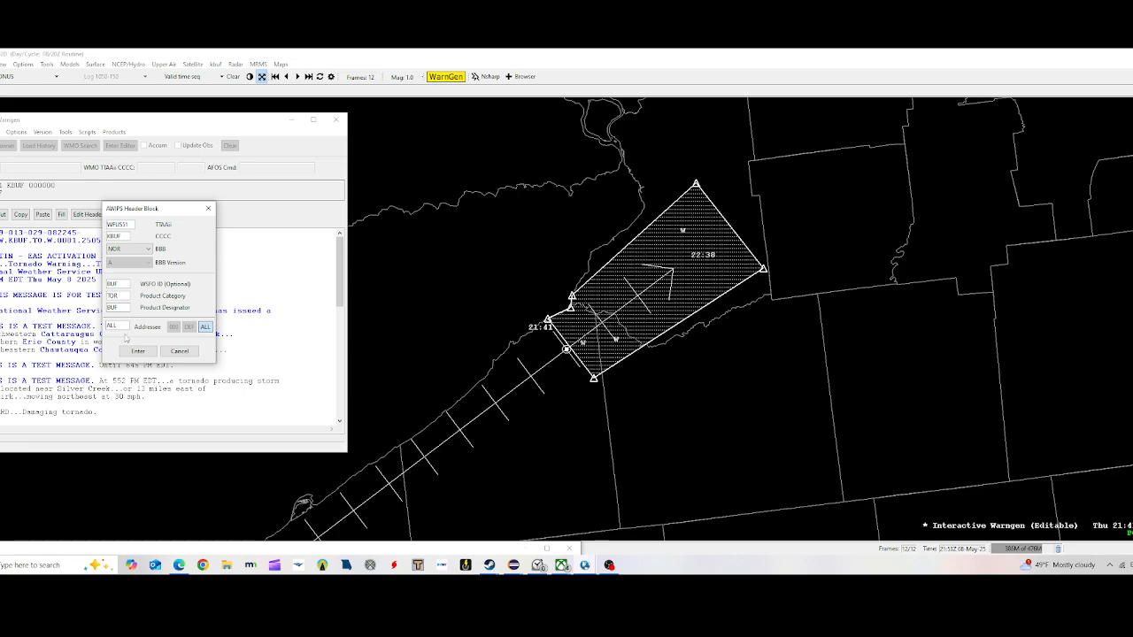
pyautogui.press('Return')
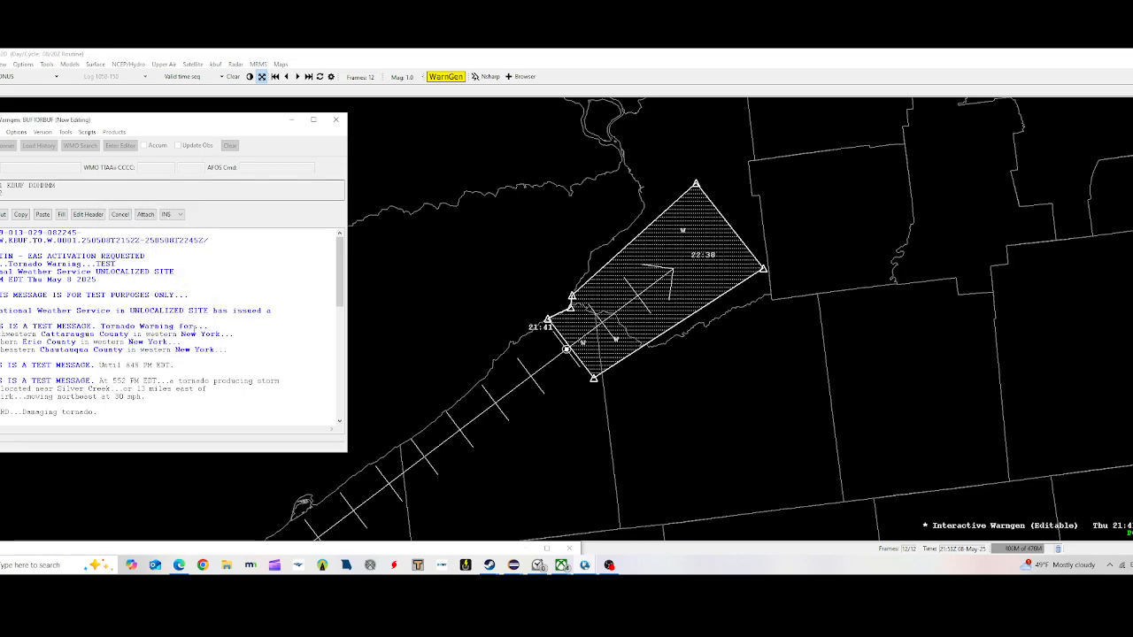
pyautogui.scroll(-3, 629, 238)
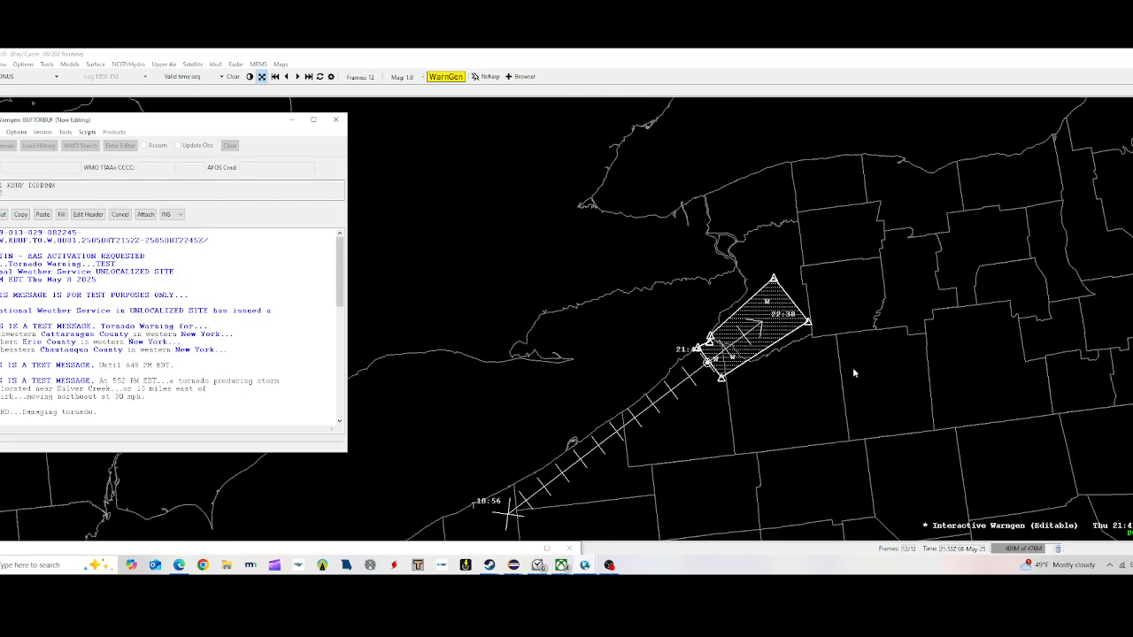
pyautogui.scroll(2, 852, 367)
pyautogui.click(335, 120)
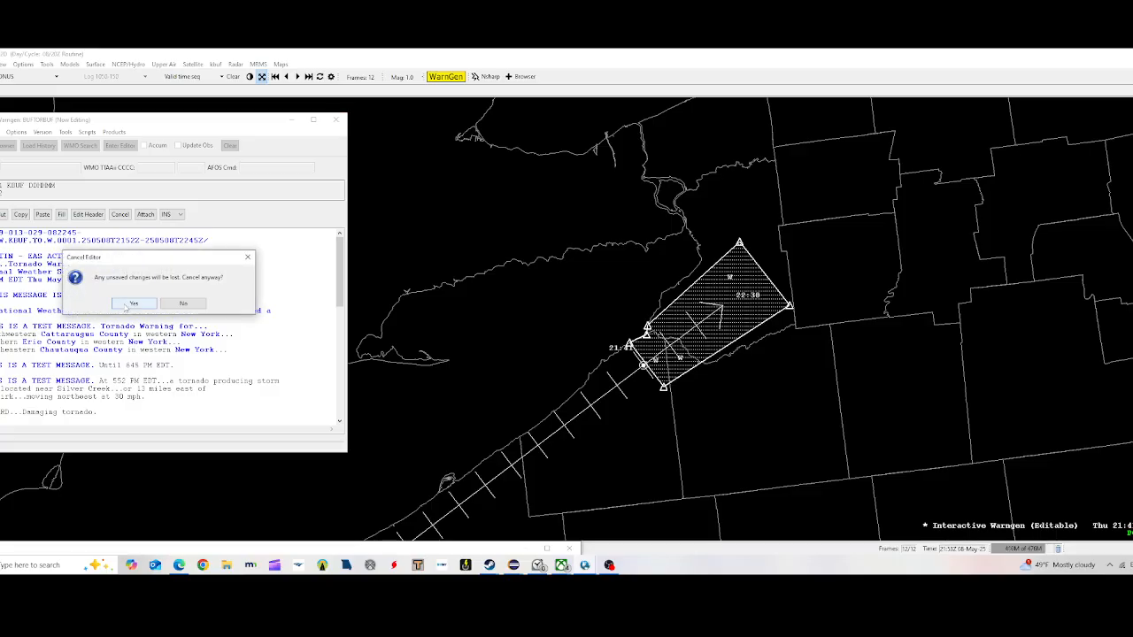
pyautogui.click(134, 304)
# - Adjust the warning polygon's northern and eastern vertices, moving the northern one northwest and the eastern one southeast over Erie County
pyautogui.moveTo(780, 304); pyautogui.dragTo(795, 316)
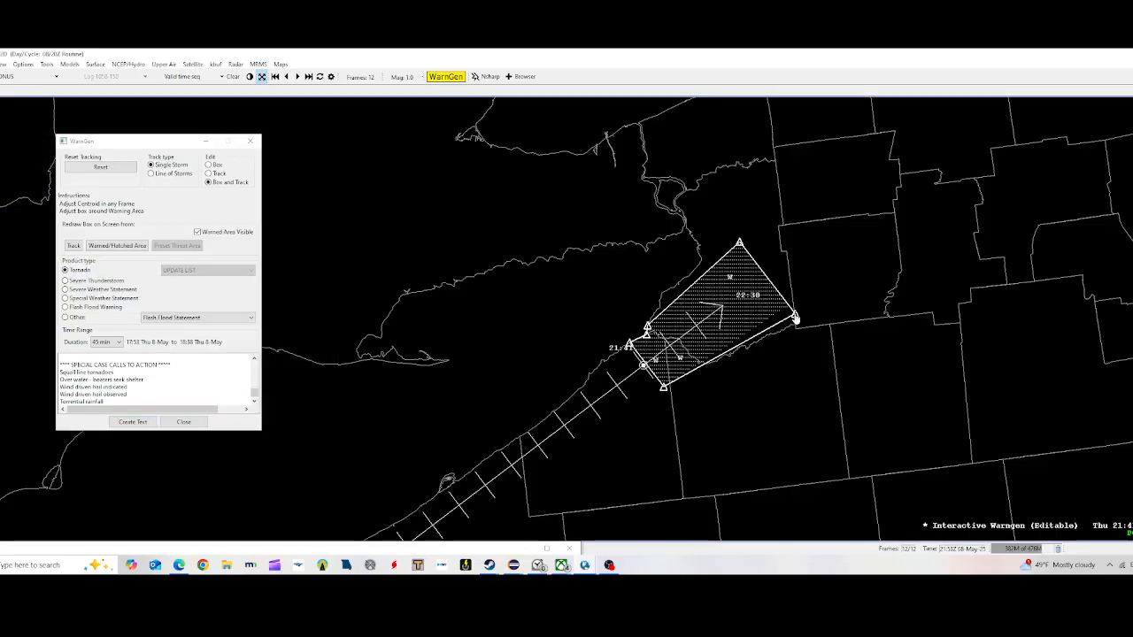
pyautogui.moveTo(739, 245); pyautogui.dragTo(733, 240)
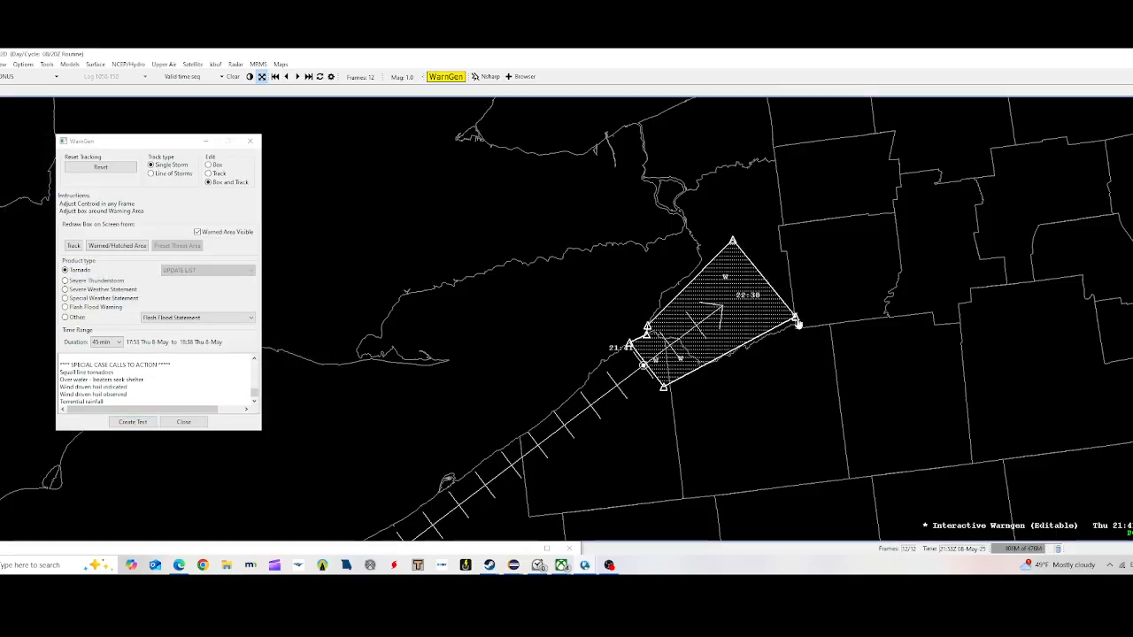
pyautogui.moveTo(797, 321); pyautogui.dragTo(791, 316)
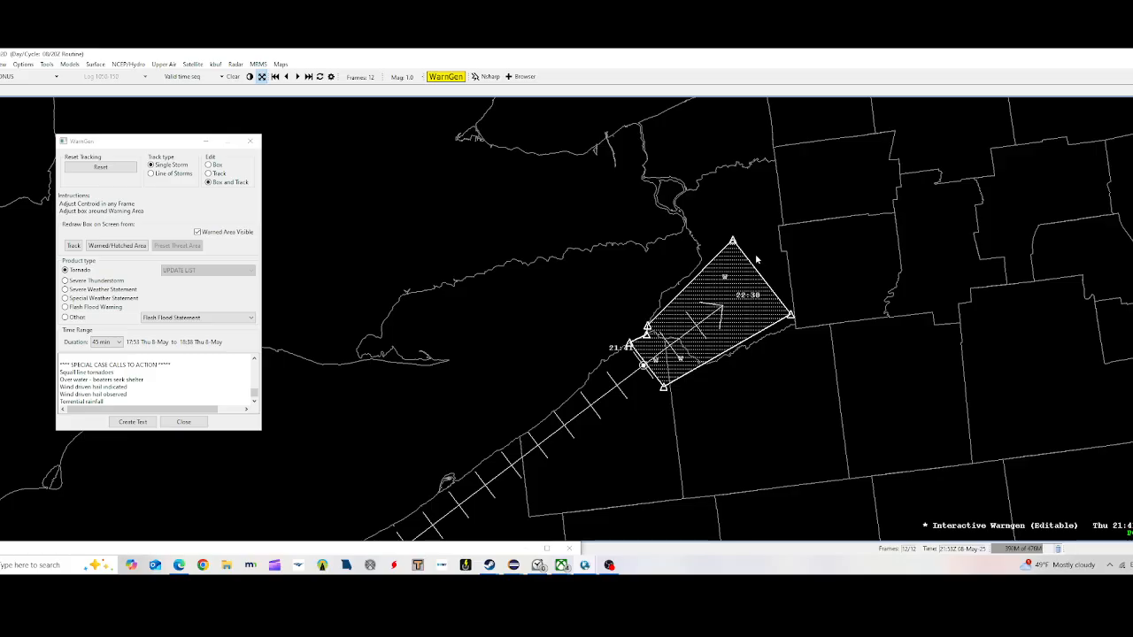
pyautogui.moveTo(732, 242); pyautogui.dragTo(729, 233)
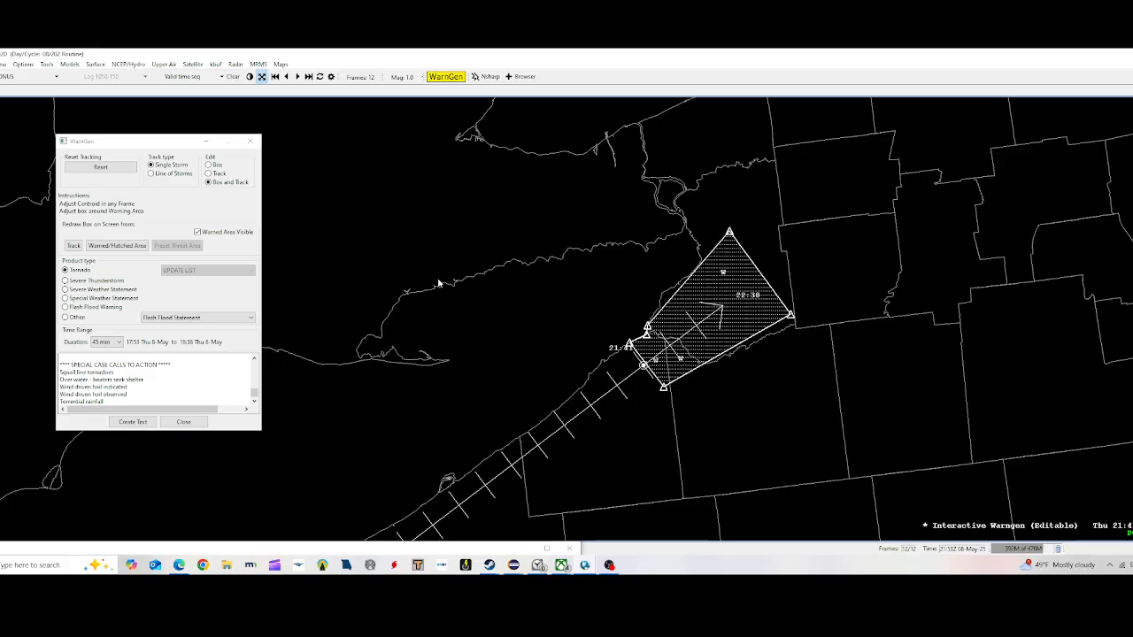
# - Create the tornado warning text with its default header block, and place a blank text display window beside it
pyautogui.click(131, 422)
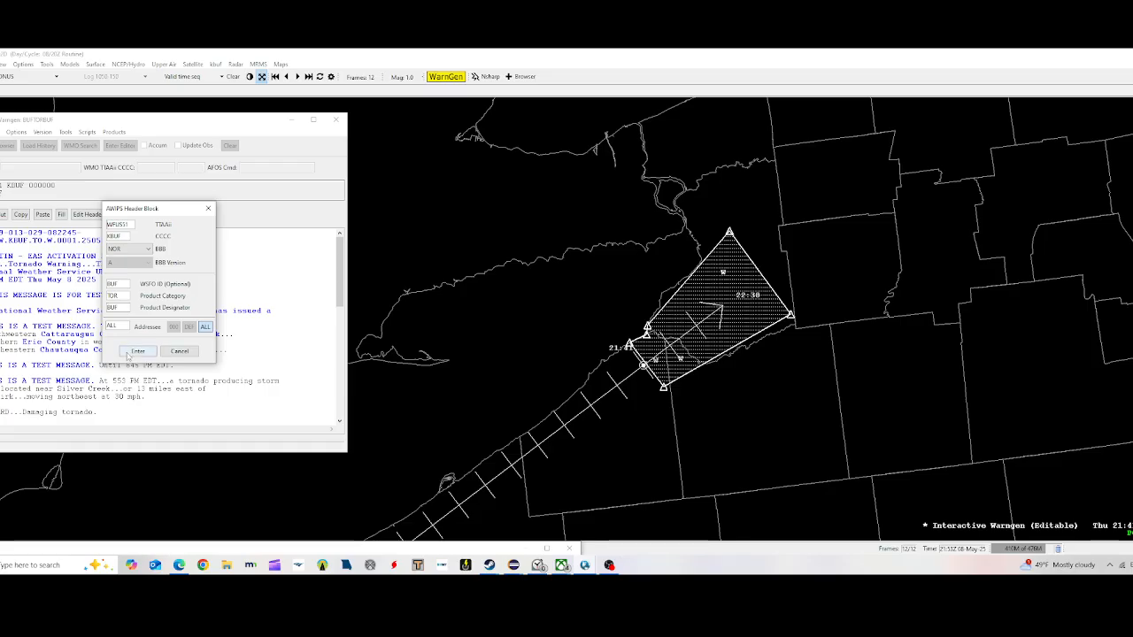
pyautogui.click(137, 350)
pyautogui.click(46, 65)
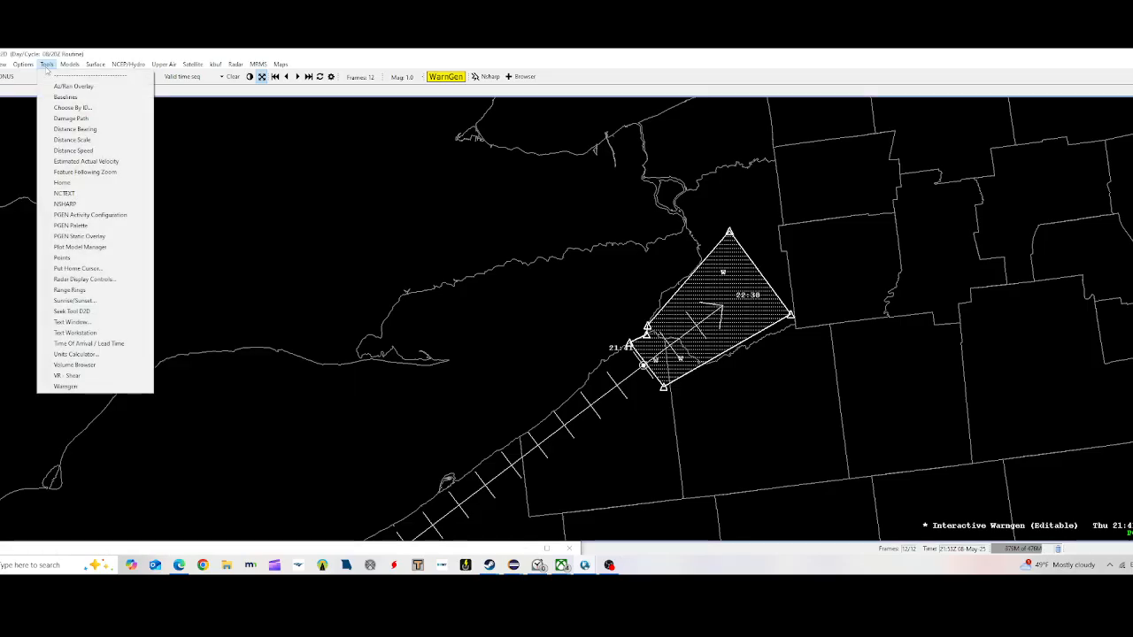
pyautogui.click(88, 322)
pyautogui.moveTo(665, 127); pyautogui.dragTo(978, 151)
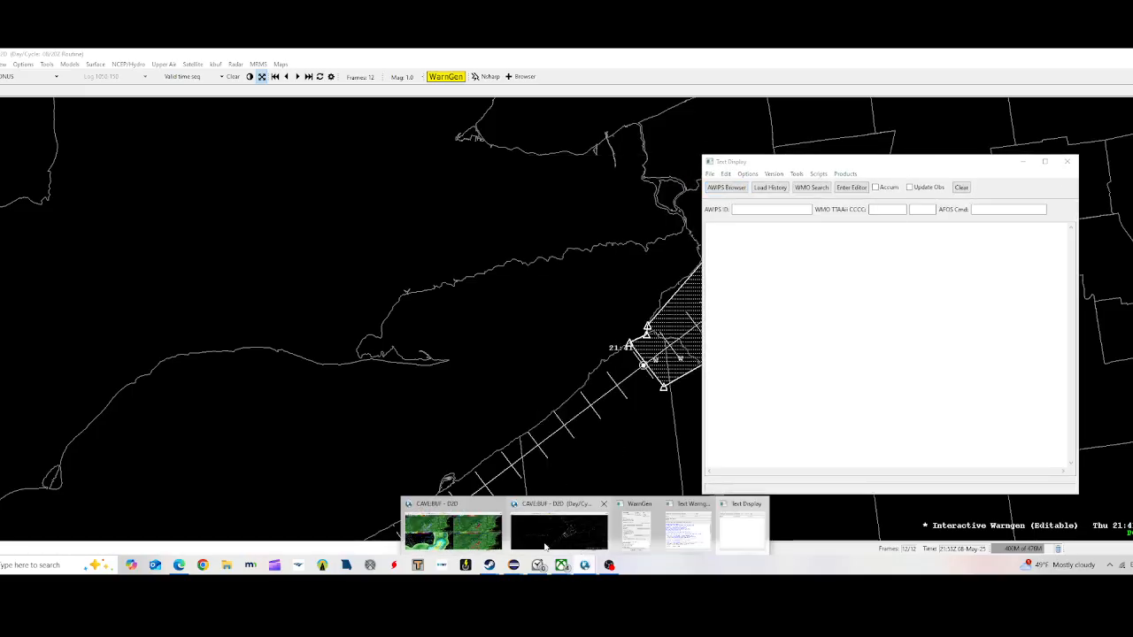
pyautogui.click(609, 501)
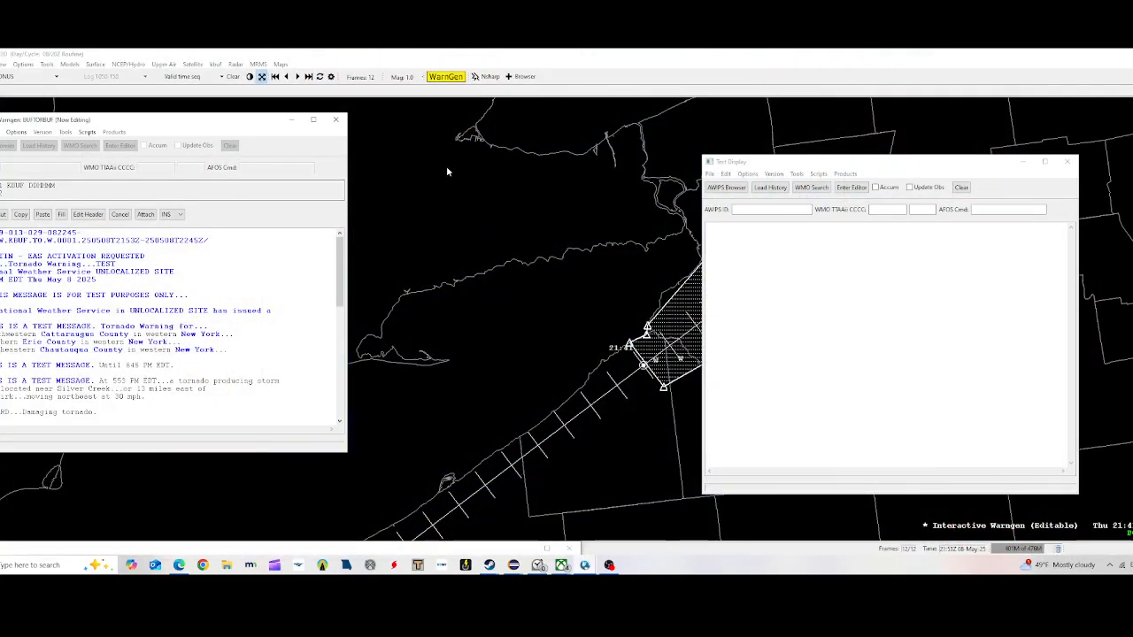
pyautogui.moveTo(222, 121); pyautogui.dragTo(406, 144)
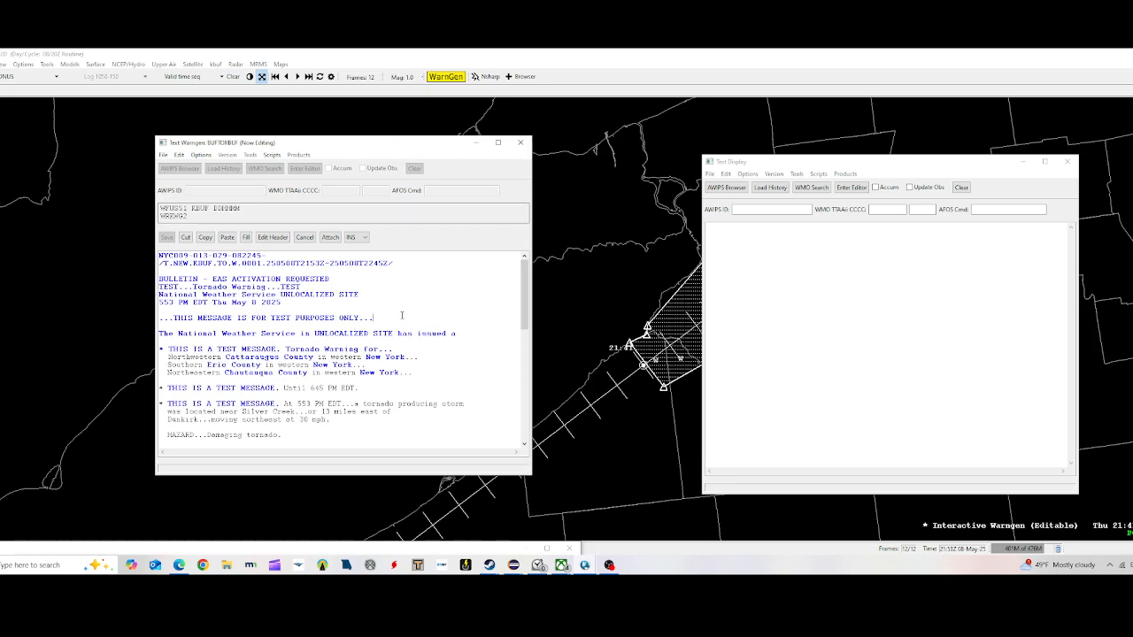
# - Copy the entire tornado warning text and start editing in the blank text display window
pyautogui.hotkey('ctrl', 'a')
pyautogui.click(204, 238)
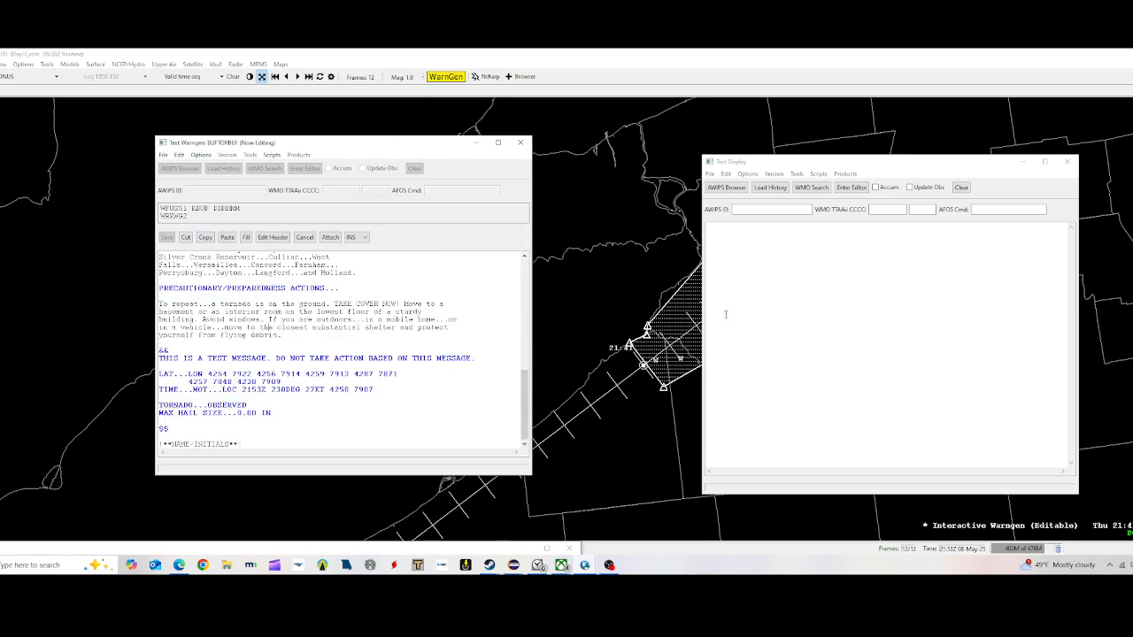
pyautogui.scroll(15, 244, 394)
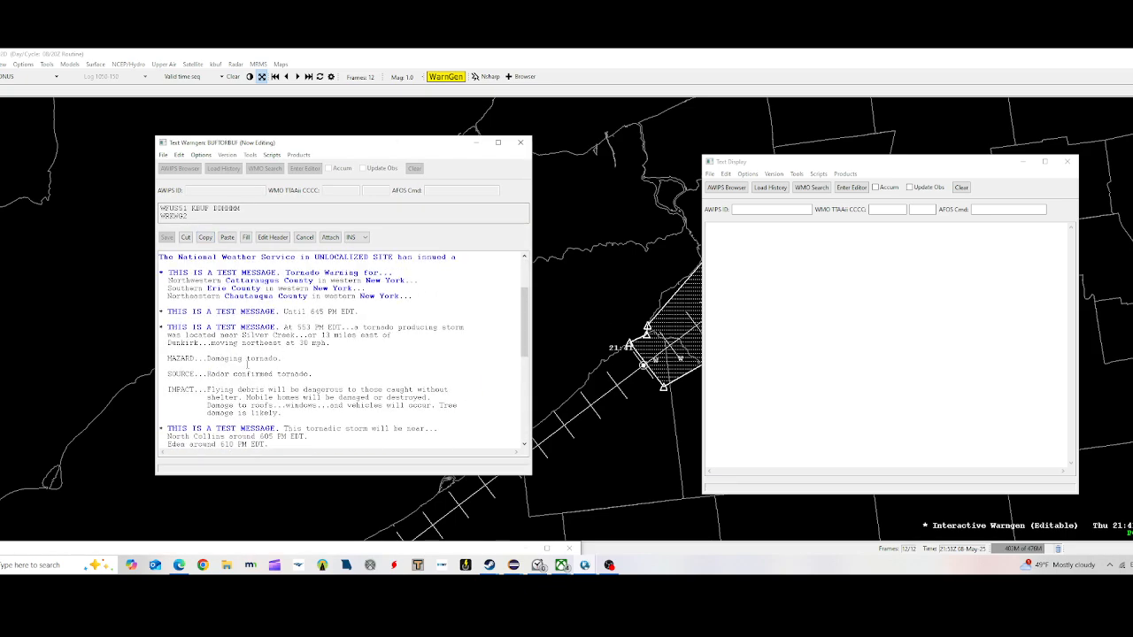
pyautogui.scroll(-12, 234, 437)
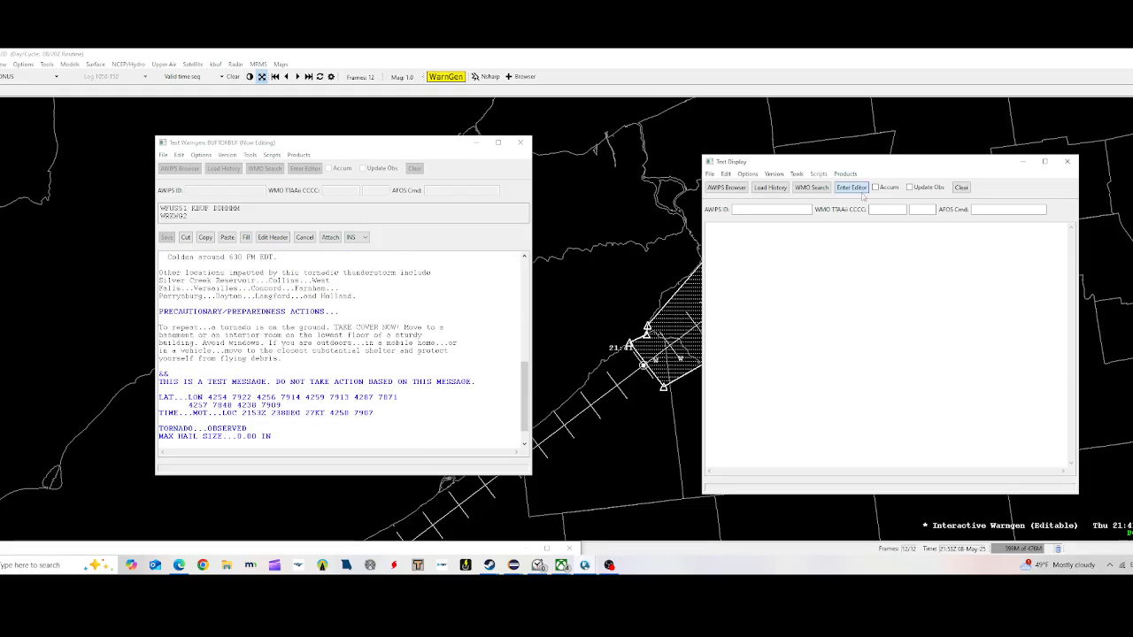
pyautogui.click(851, 186)
# - Examine the opening part of the warning text, including the UNLOCALIZED SITE office name
pyautogui.scroll(3, 231, 253)
pyautogui.scroll(8, 232, 255)
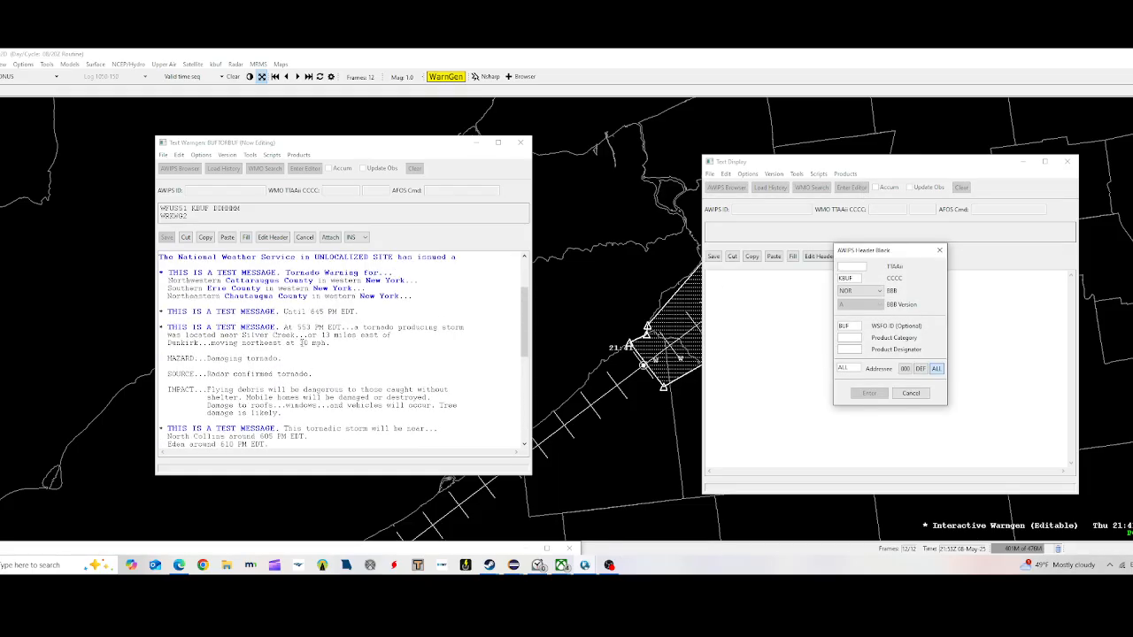
pyautogui.moveTo(315, 304); pyautogui.dragTo(393, 304)
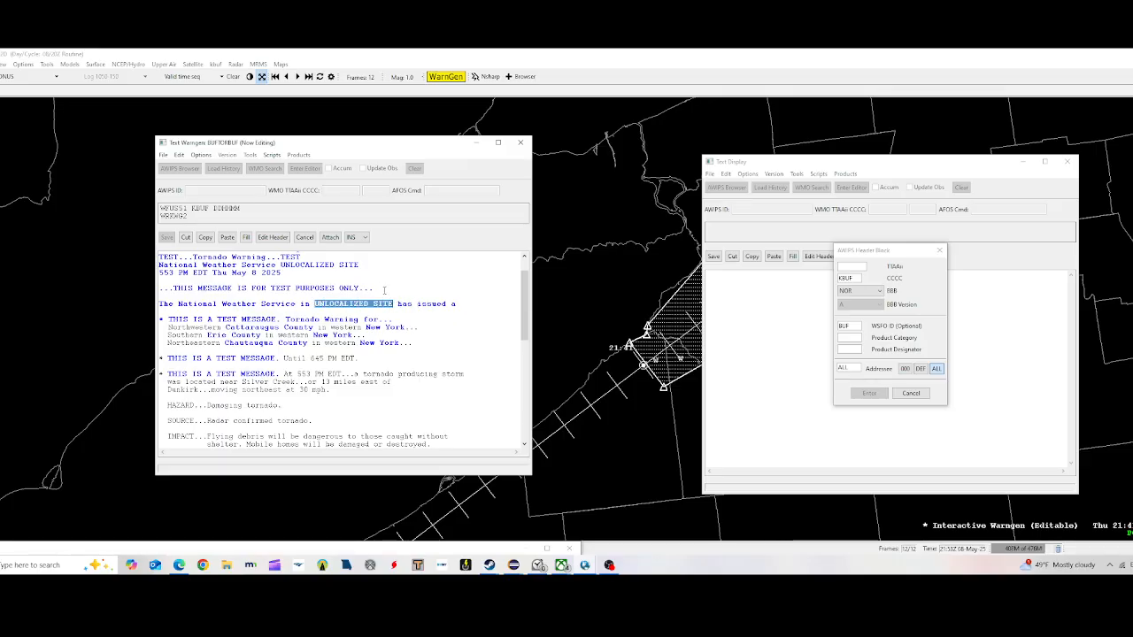
pyautogui.click(403, 366)
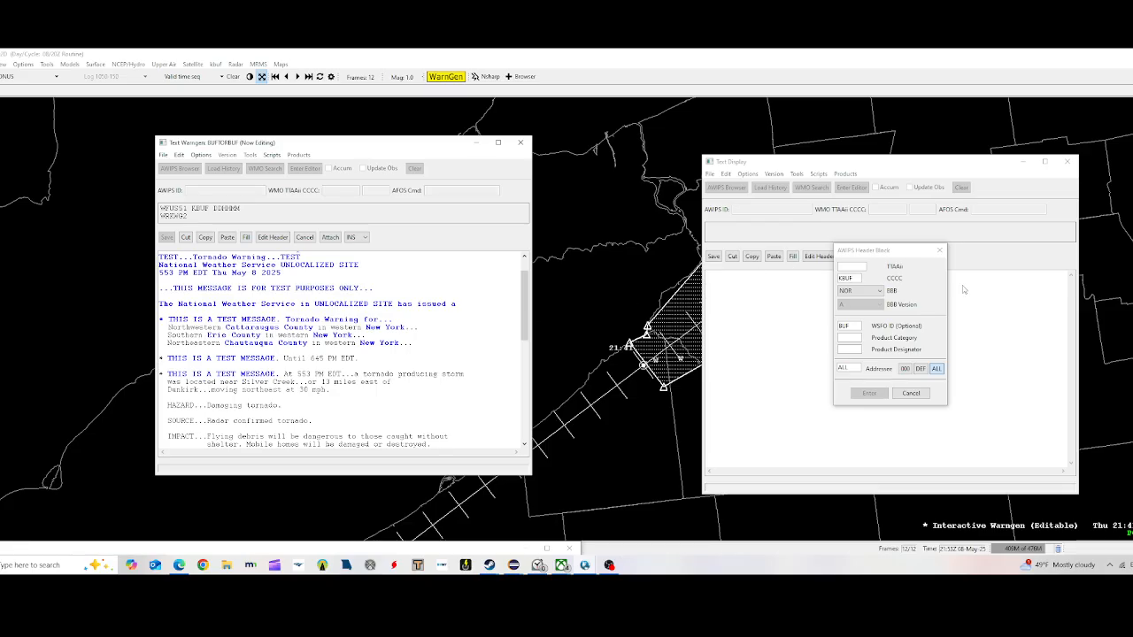
# - Fill in the new product's header block with TTAAii WFUS51, product category TOR and product designator BUF
pyautogui.click(859, 268)
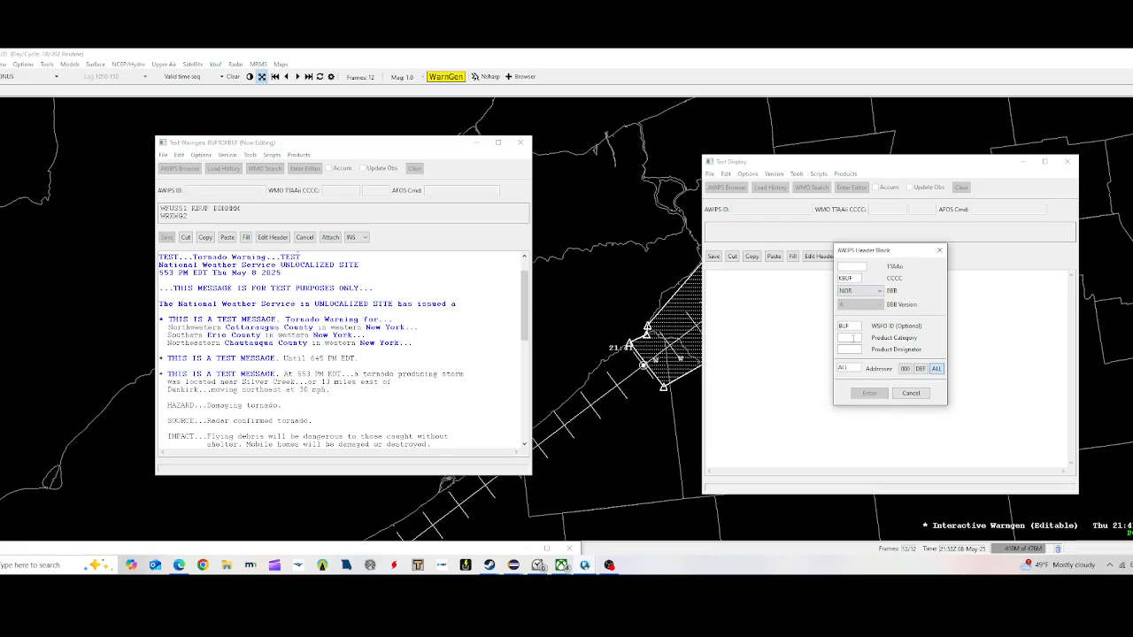
pyautogui.write('TOR')
pyautogui.write('BUF')
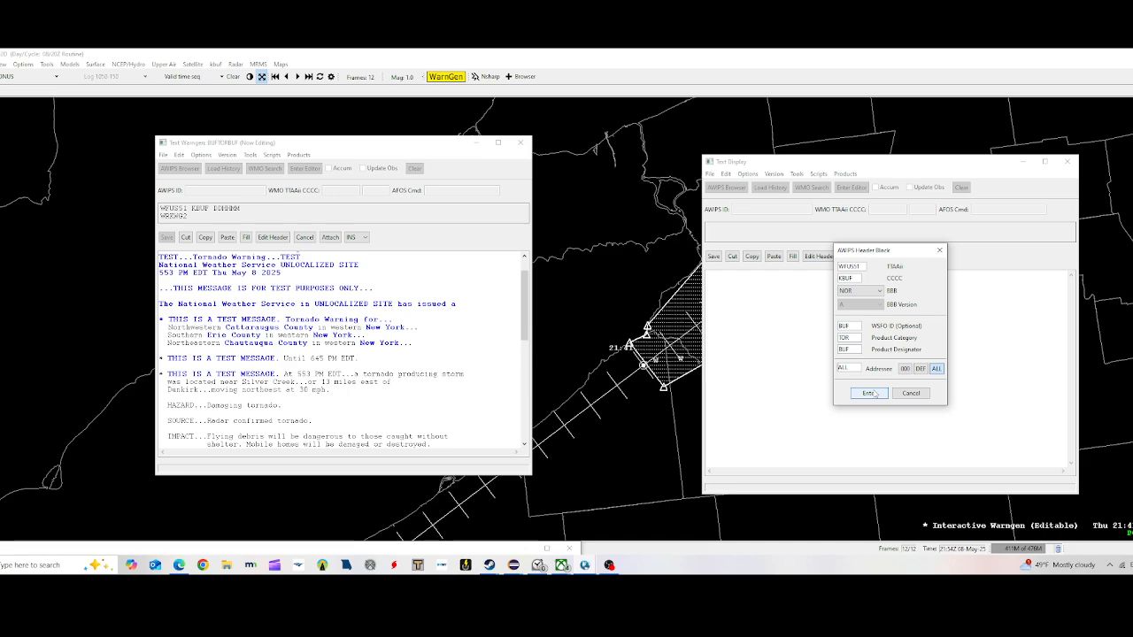
# - Change the CCCC site identifier in the new header block to KIND
pyautogui.click(859, 279)
pyautogui.press('BackSpace')
pyautogui.press('BackSpace')
pyautogui.press('BackSpace')
pyautogui.write('KIND')
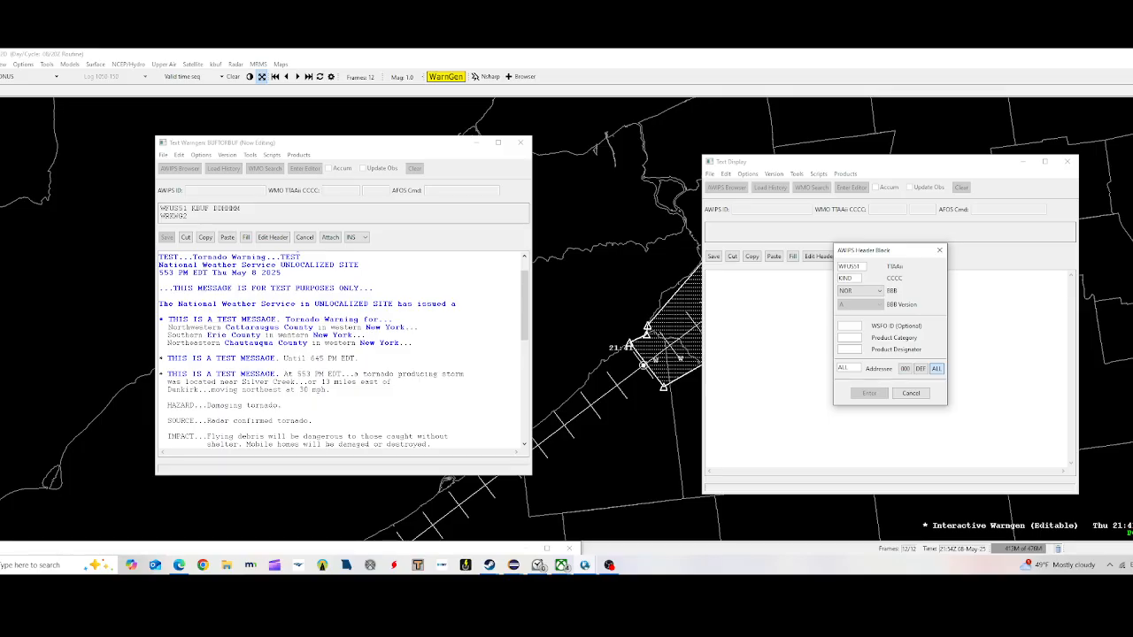
# - Complete the header block with CCCC KBUF, WSFO ID BUF, product category TOR and product designator BUF, and accept it
pyautogui.write('IN')
pyautogui.write('TO')
pyautogui.write('IND')
pyautogui.doubleClick(857, 278)
pyautogui.write('KBUF')
pyautogui.click(846, 326)
pyautogui.write('BUFBUF')
pyautogui.press('Return')
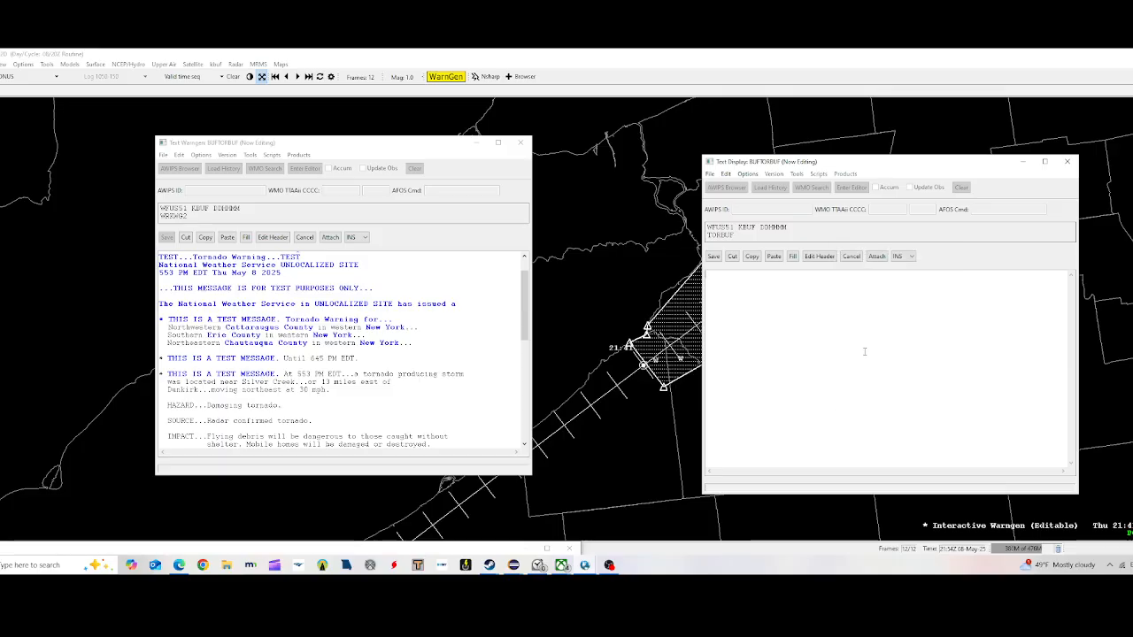
# - Paste the copied warning text into the new product and replace its closing NAME/INITIALS placeholder with 000000000
pyautogui.click(770, 256)
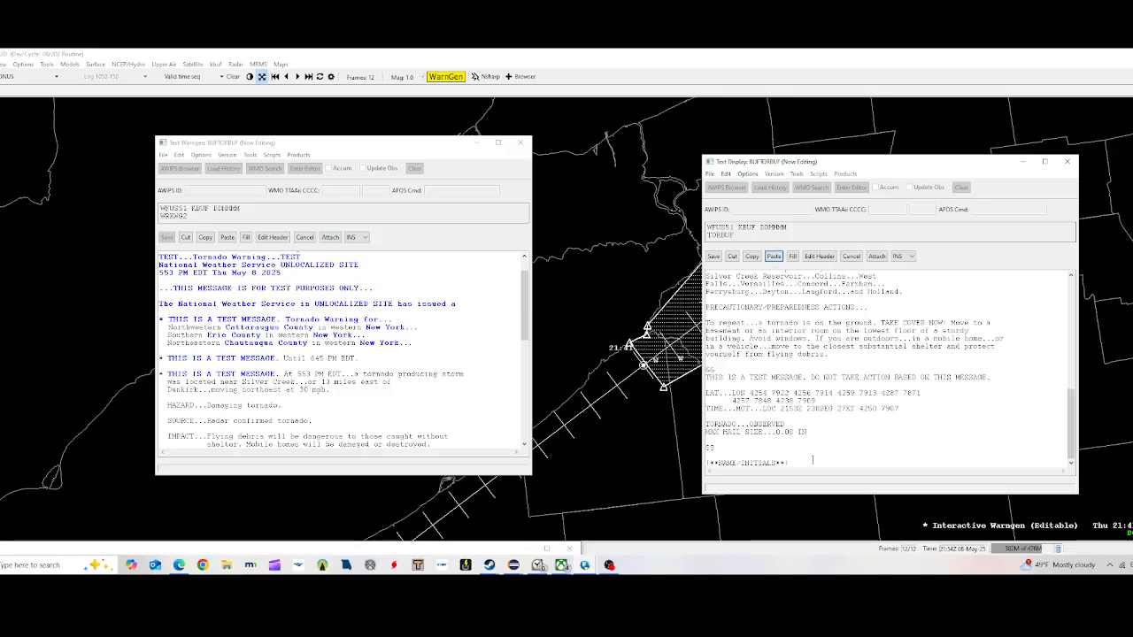
pyautogui.moveTo(812, 459); pyautogui.dragTo(705, 463)
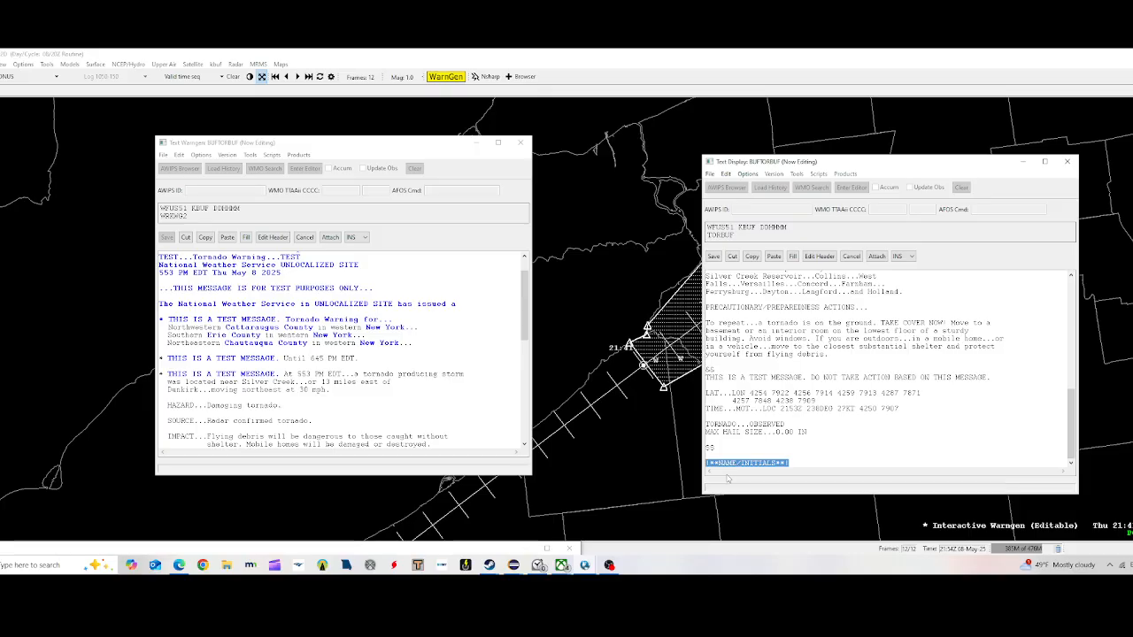
pyautogui.write('000000000')
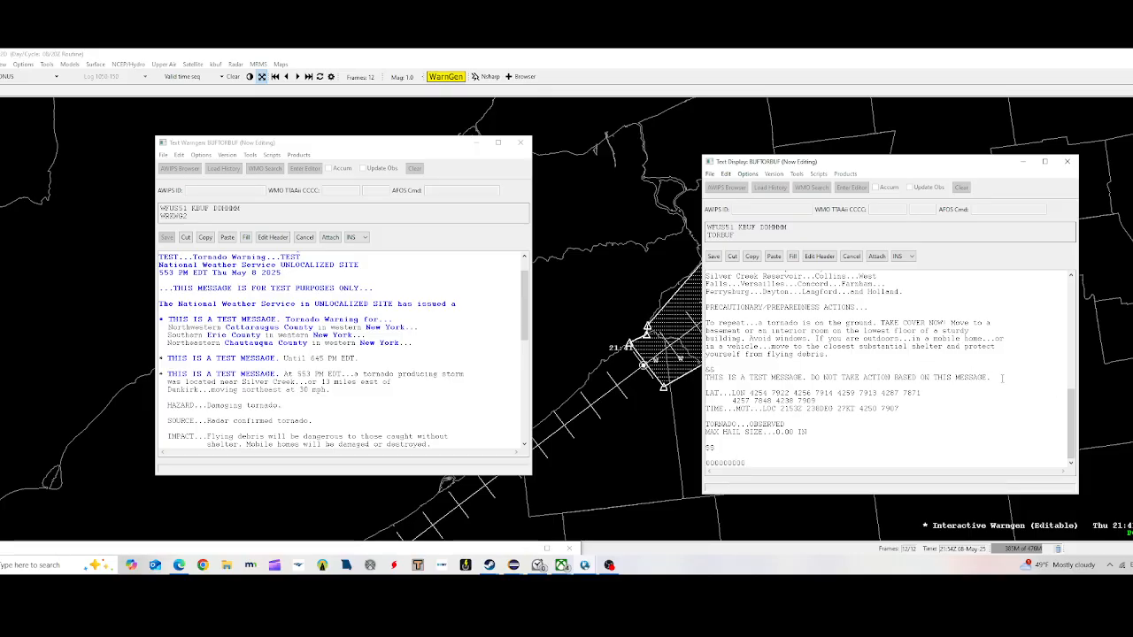
# - Delete the line "THIS IS A TEST MESSAGE. DO NOT TAKE ACTION BASED ON THIS MESSAGE." above the LAT...LON block
pyautogui.scroll(1, 993, 379)
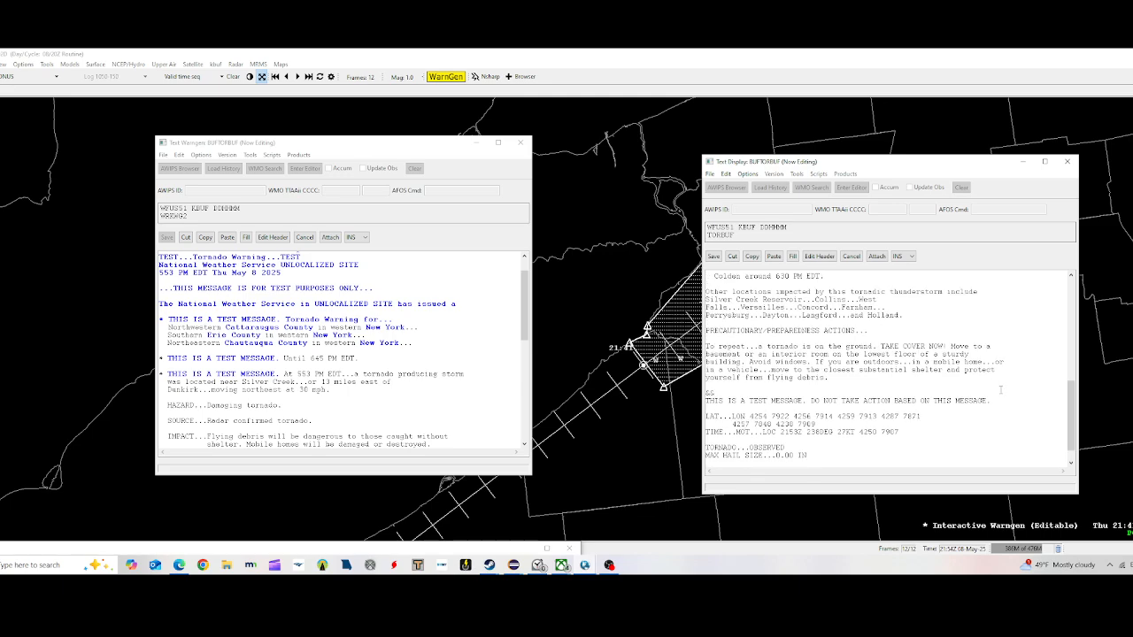
pyautogui.moveTo(994, 400); pyautogui.dragTo(993, 392)
pyautogui.press('Delete')
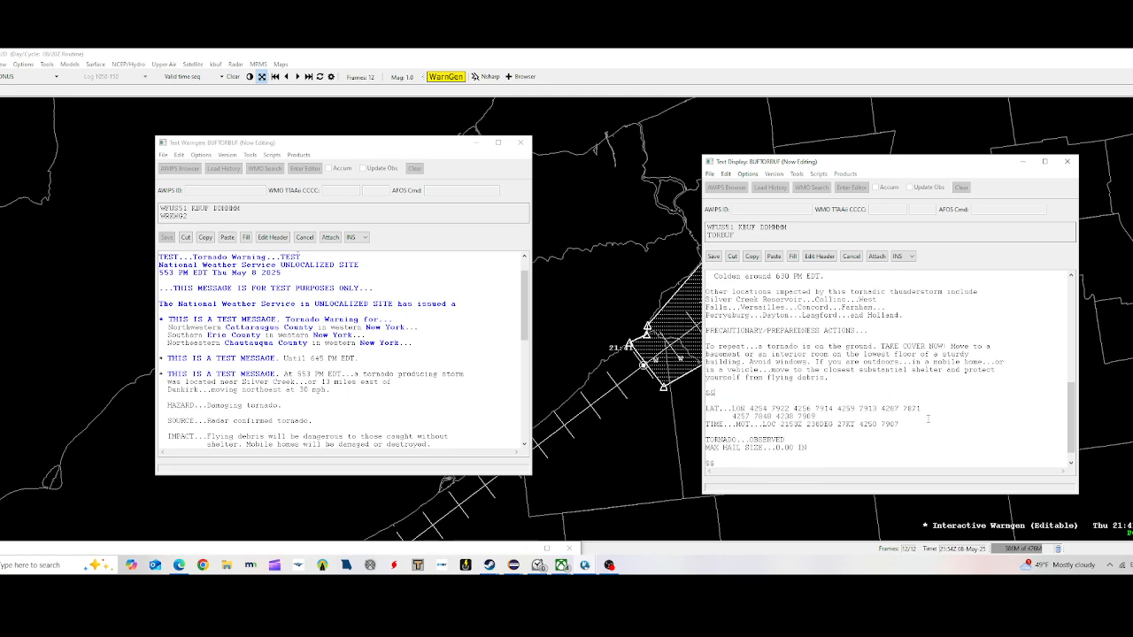
pyautogui.scroll(3, 784, 425)
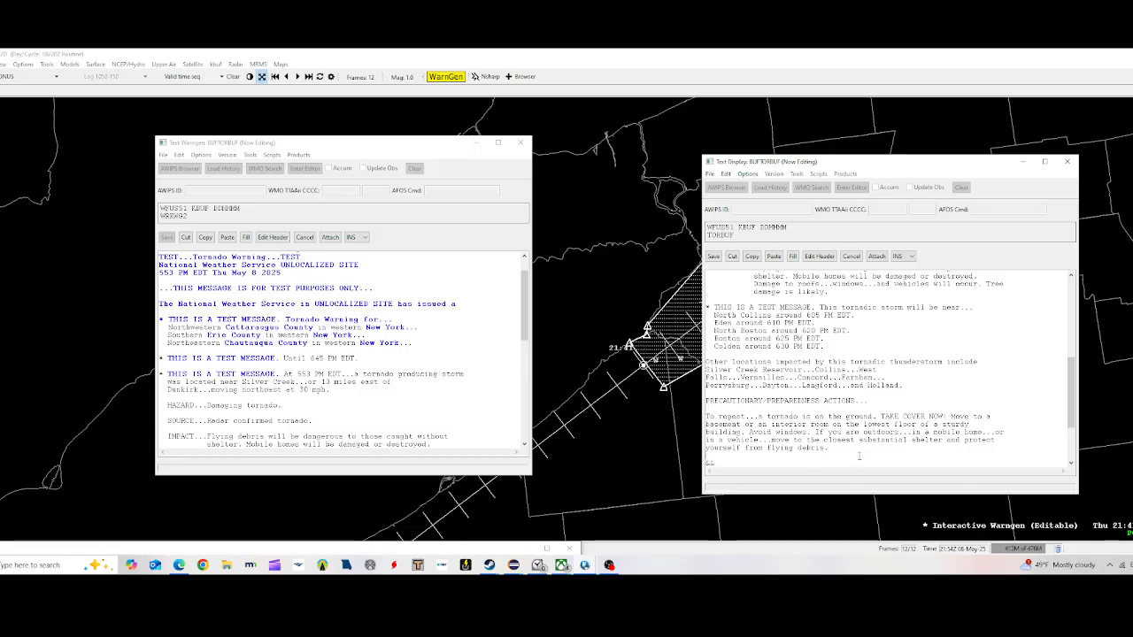
pyautogui.press('BackSpace')
pyautogui.press('BackSpace')
pyautogui.press('BackSpace')
pyautogui.write('hough')
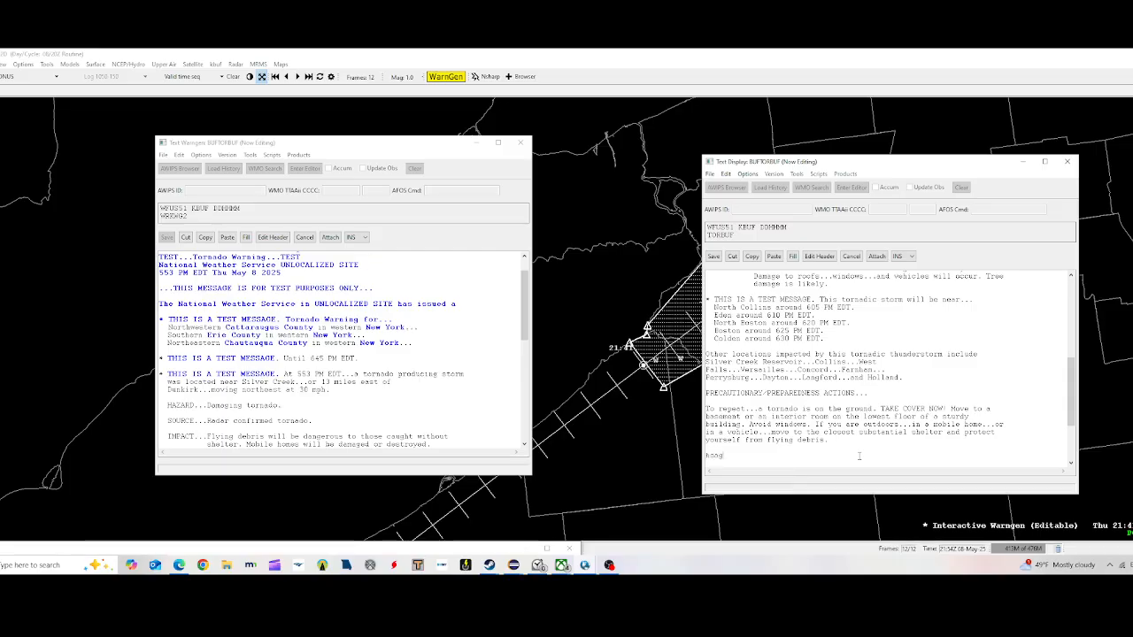
pyautogui.press('BackSpace')
pyautogui.press('BackSpace')
pyautogui.press('BackSpace')
pyautogui.press('BackSpace')
pyautogui.press('BackSpace')
pyautogui.write('&&')
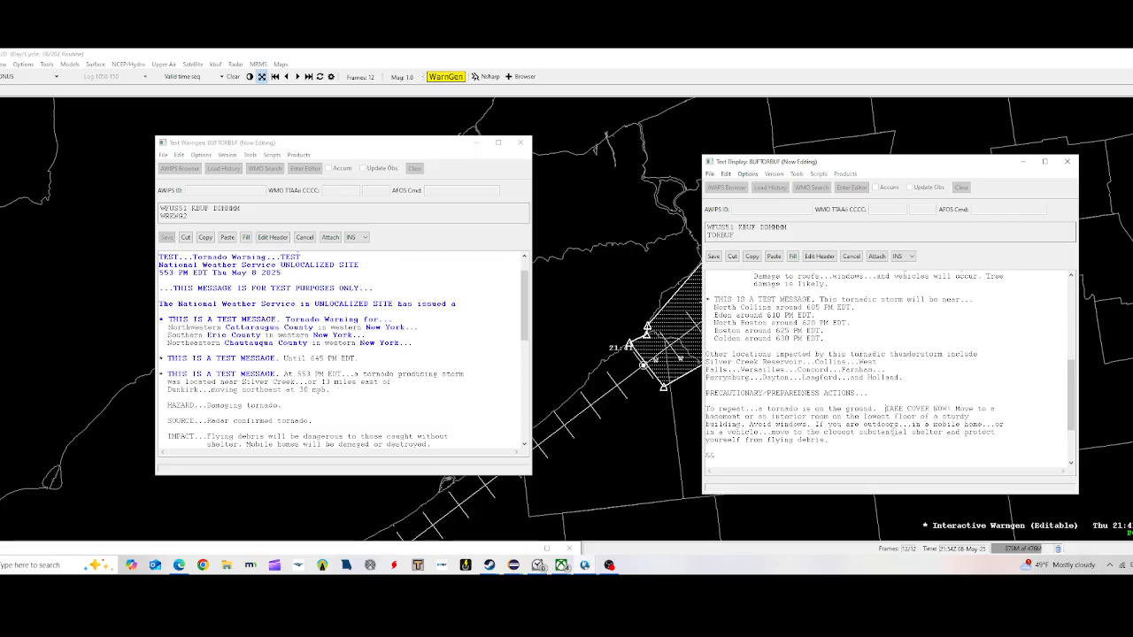
# - Insert "if you in the path..." before TAKE COVER NOW in the precautionary paragraph and rejoin its broken lines
pyautogui.write('if you ')
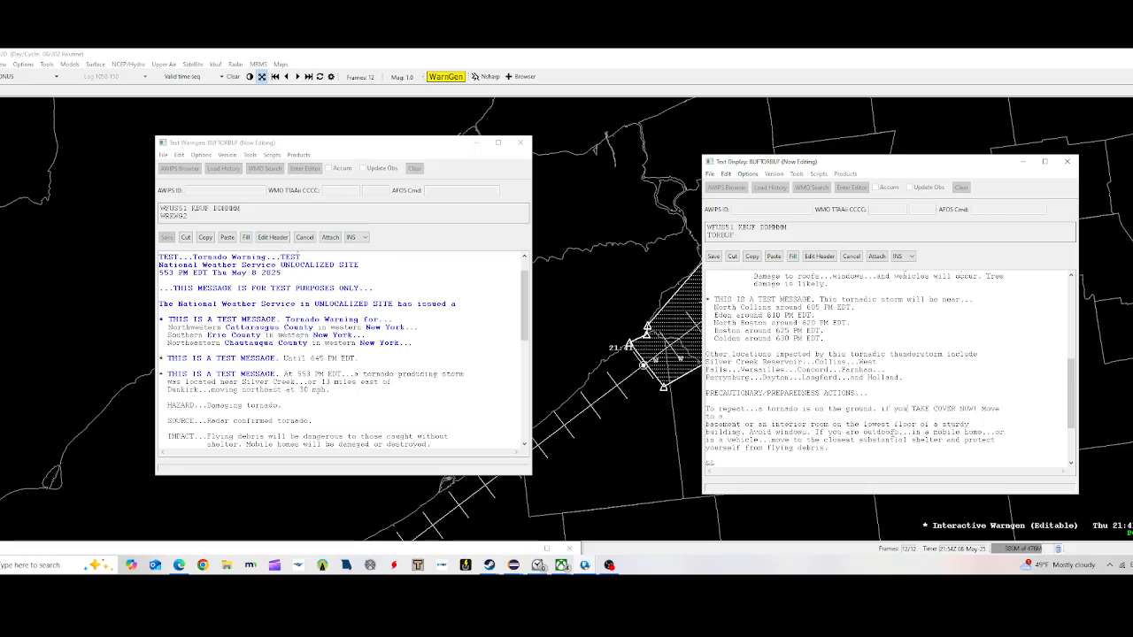
pyautogui.write('in the path')
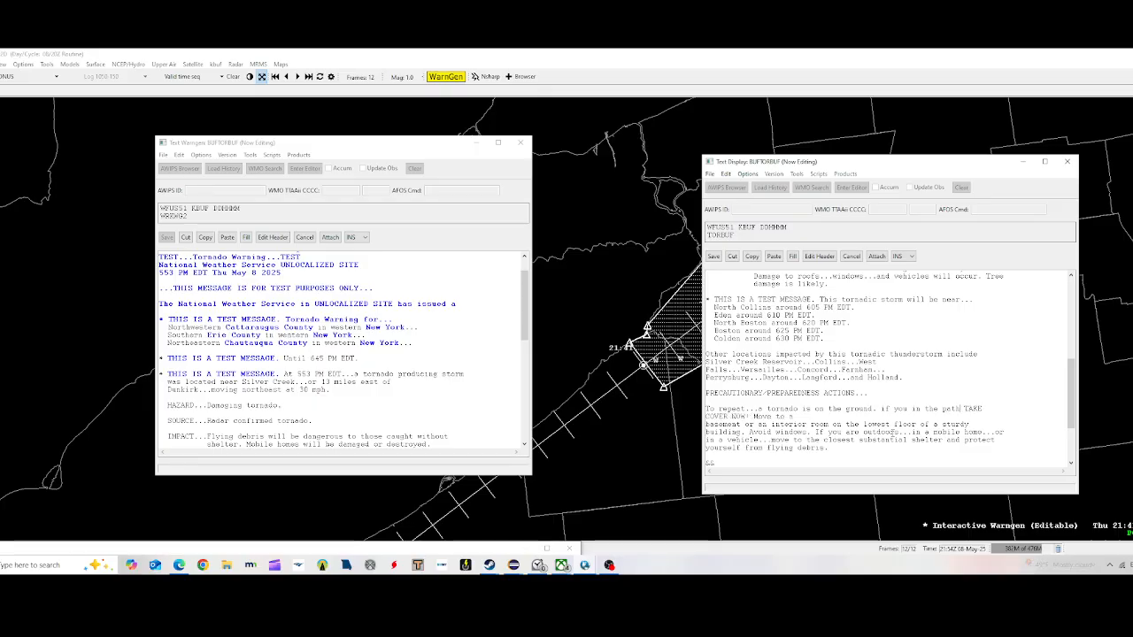
pyautogui.press('BackSpace')
pyautogui.write('...')
pyautogui.press('BackSpace')
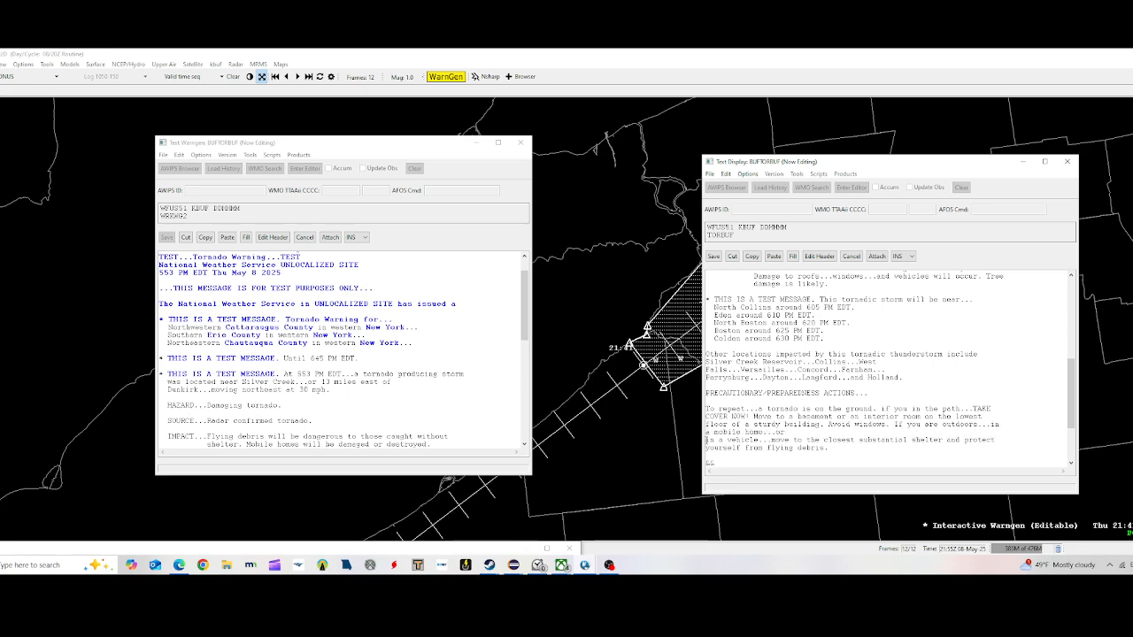
pyautogui.press('BackSpace')
pyautogui.press('BackSpace')
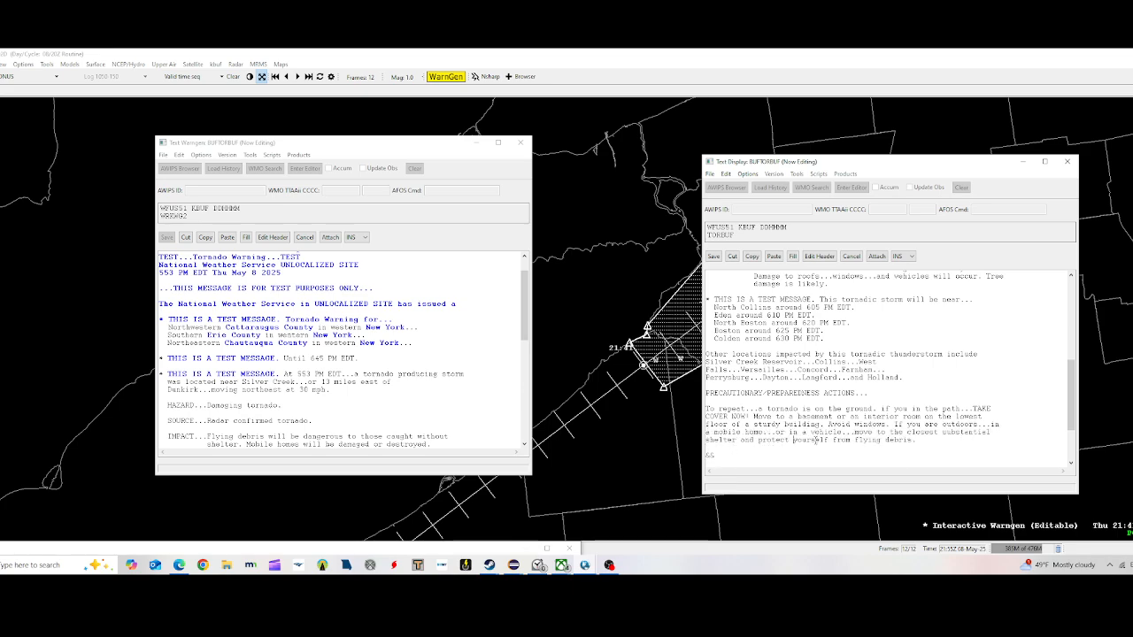
# - Remove "THIS IS A TEST MESSAGE." from the storm path, 553 PM storm location and 645 PM expiration bullets
pyautogui.scroll(2, 802, 389)
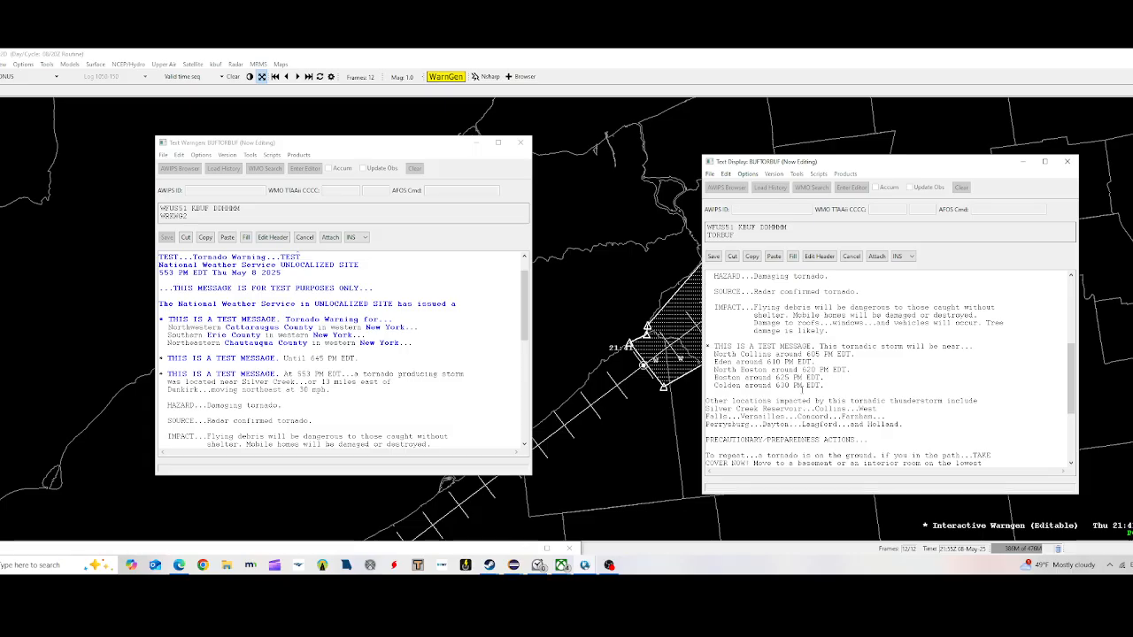
pyautogui.moveTo(821, 348); pyautogui.dragTo(713, 347)
pyautogui.press('BackSpace')
pyautogui.scroll(2, 855, 349)
pyautogui.scroll(2, 855, 350)
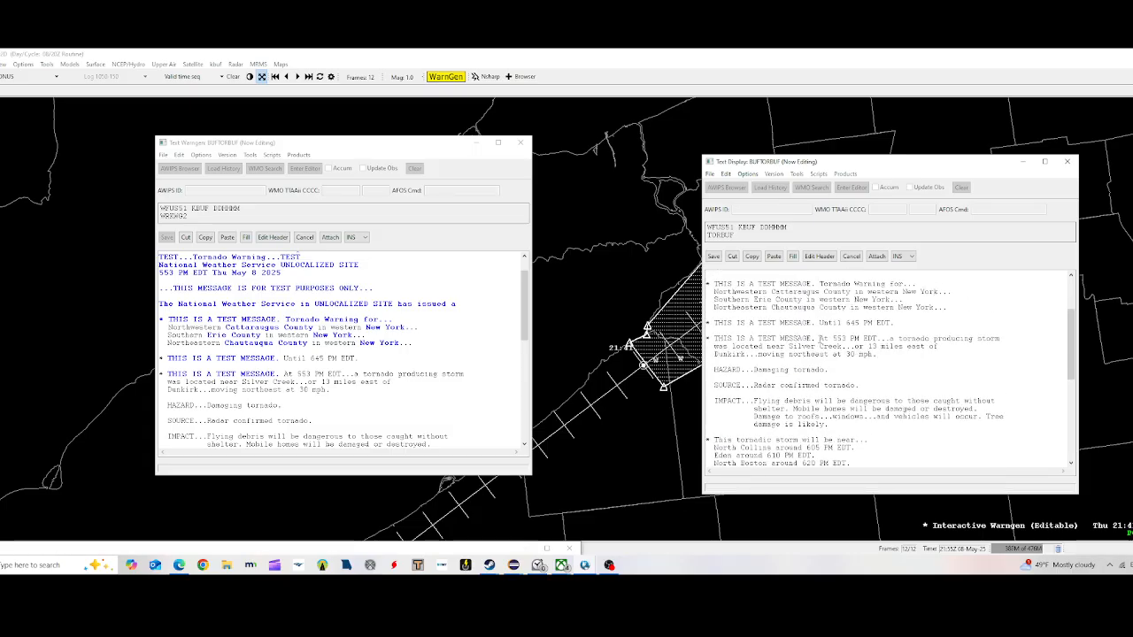
pyautogui.moveTo(822, 339)
pyautogui.mouseDown()
pyautogui.moveTo(714, 339)
pyautogui.moveTo(821, 323)
pyautogui.mouseUp()
pyautogui.press('BackSpace')
pyautogui.press('BackSpace')
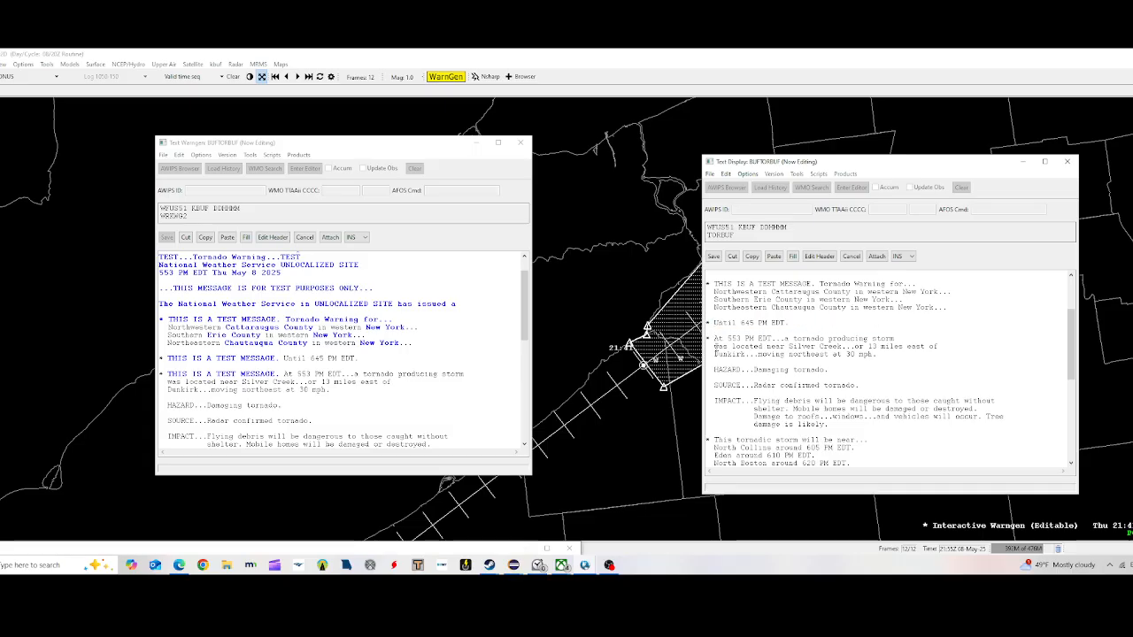
# - Rejoin the broken lines of the bullet describing the tornado producing storm near Silver Creek
pyautogui.click(714, 347)
pyautogui.press('BackSpace')
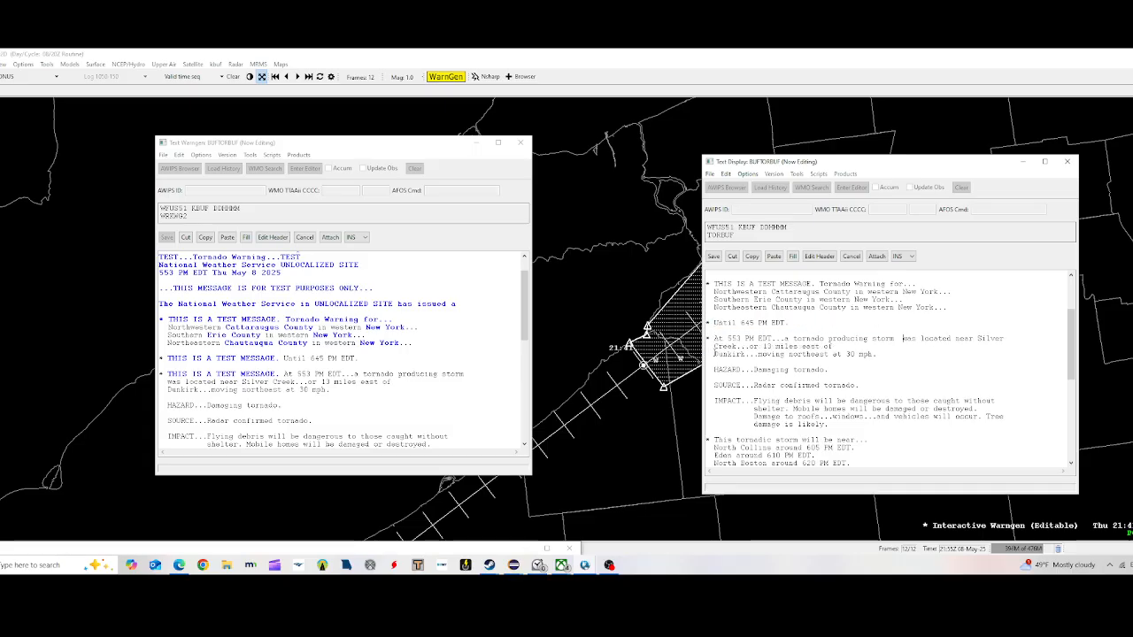
pyautogui.click(714, 354)
pyautogui.press('BackSpace')
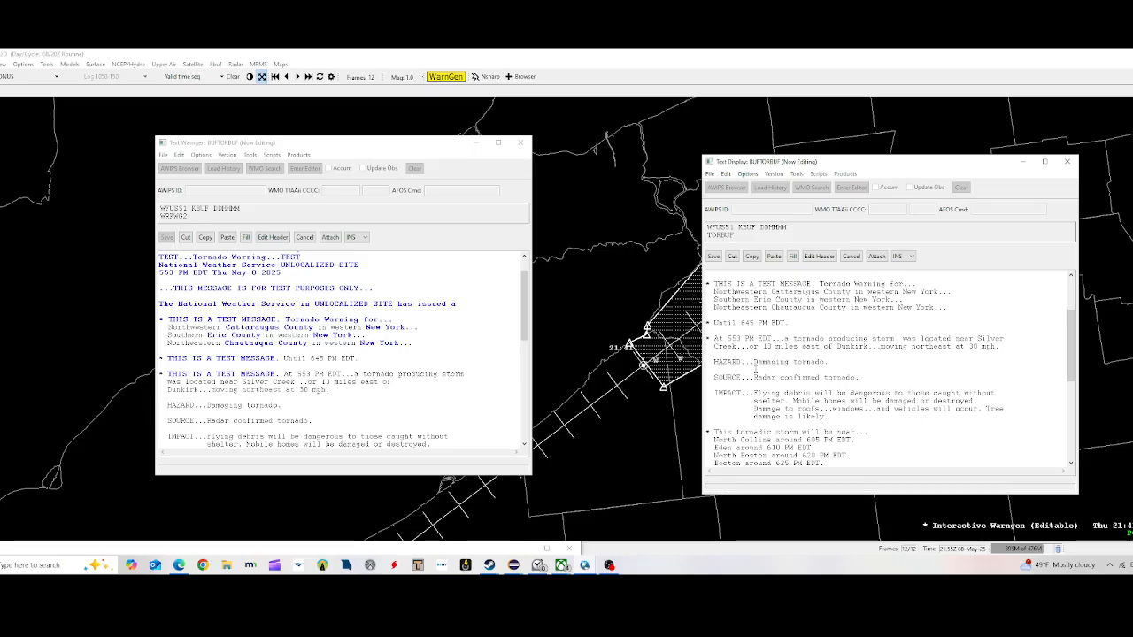
# - Remove "THIS IS A TEST MESSAGE." from the bullet that lists the warned counties
pyautogui.scroll(4, 754, 368)
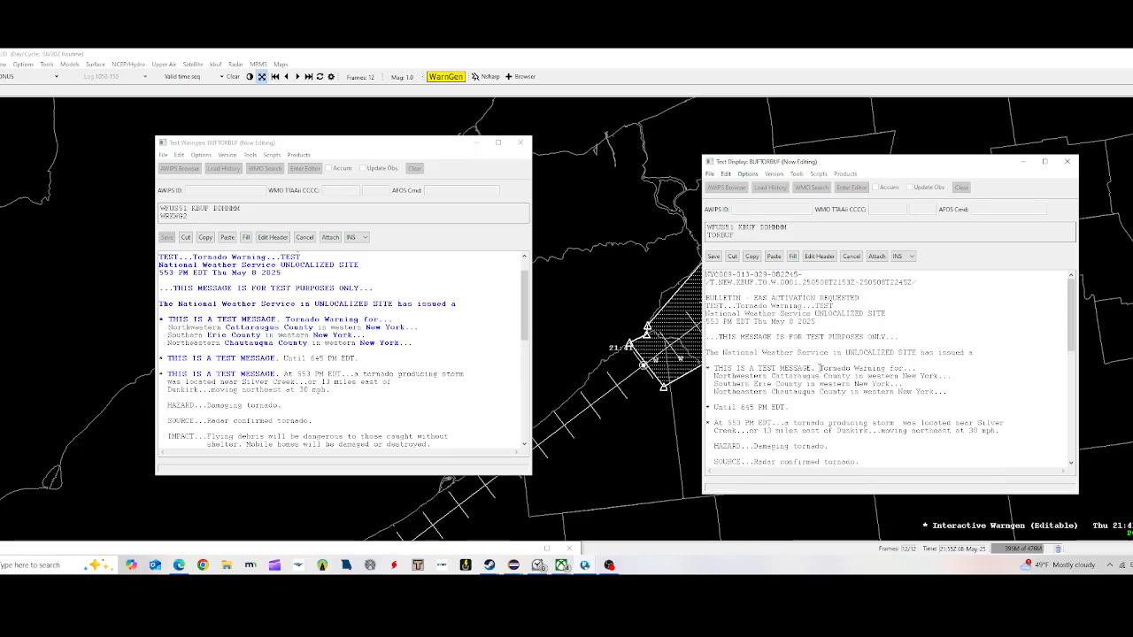
pyautogui.moveTo(819, 368); pyautogui.dragTo(713, 369)
pyautogui.press('BackSpace')
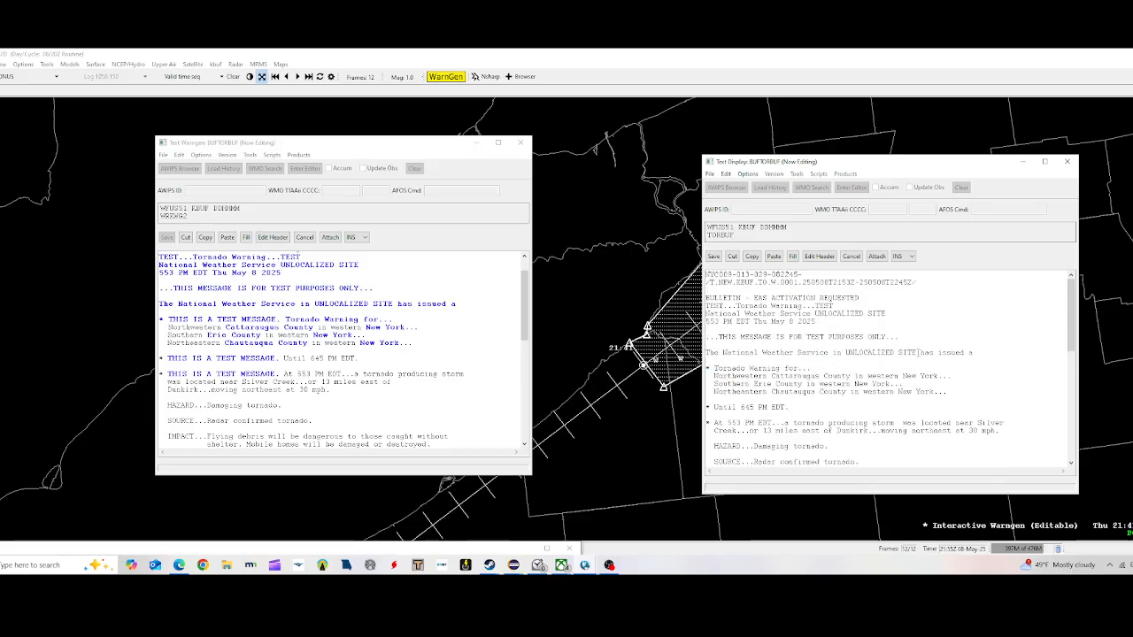
# - Replace UNLOCALIZED SITE with Buffalo in the "has issued a" sentence
pyautogui.click(919, 352)
pyautogui.hotkey('shift', 'End')
pyautogui.keyDown('shift'); pyautogui.click(845, 354); pyautogui.keyUp('shift')
pyautogui.write('Buffalo')
# - Delete the "THIS MESSAGE IS FOR TEST PURPOSES ONLY" line and change the office line to National Weather Service Buffalo NY
pyautogui.moveTo(904, 337); pyautogui.dragTo(815, 315)
pyautogui.press('Delete')
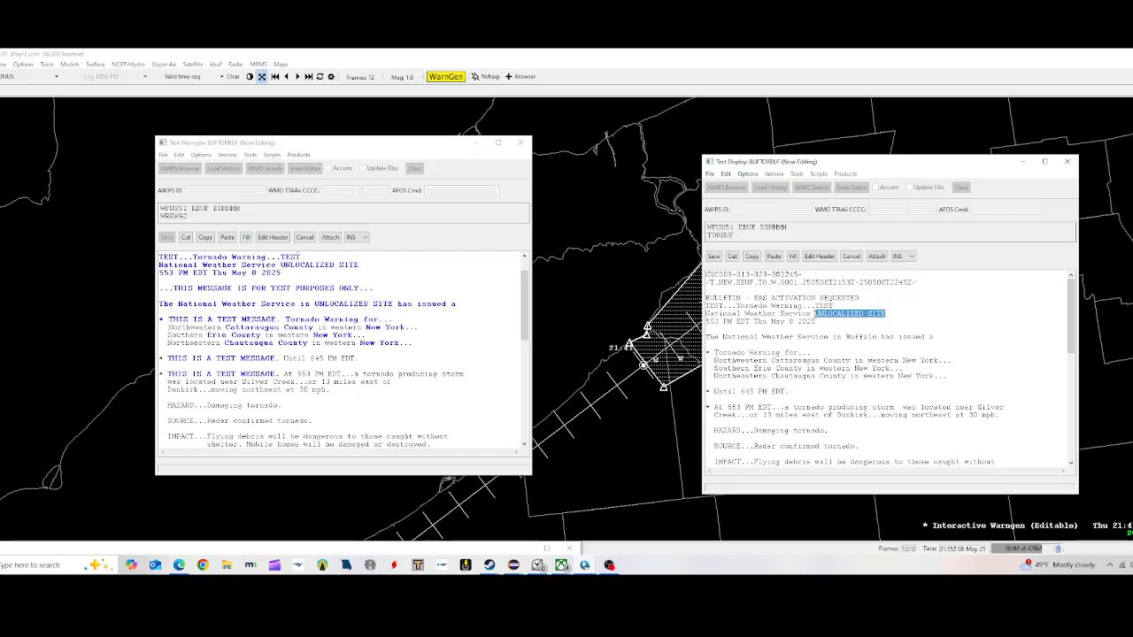
pyautogui.write('Buffalo N')
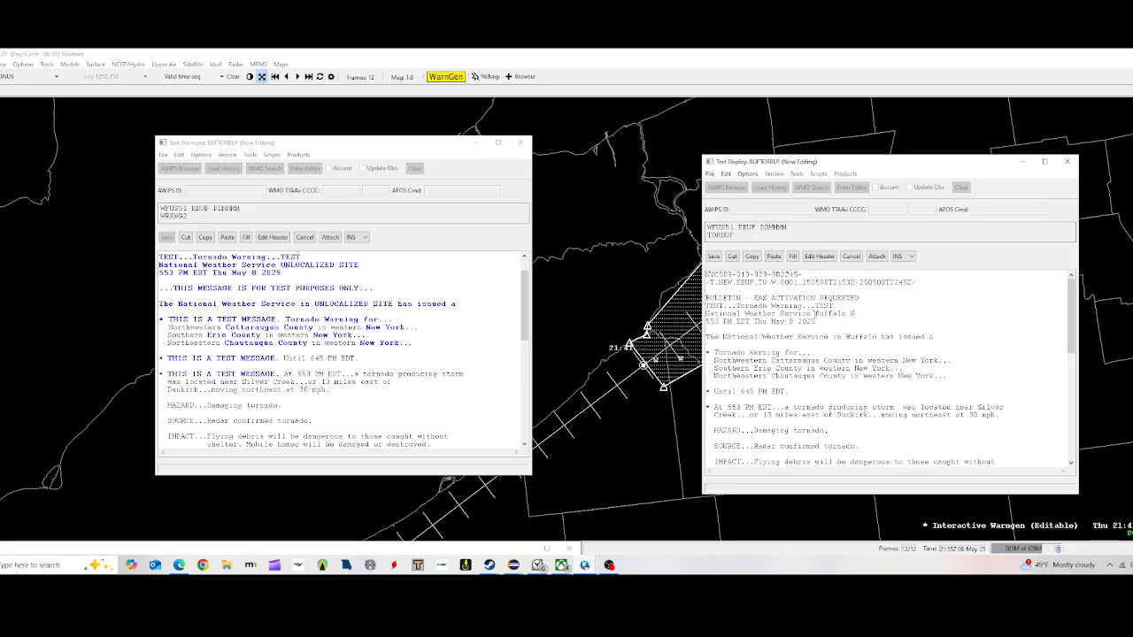
pyautogui.press('BackSpace')
pyautogui.press('BackSpace')
pyautogui.write('Y')
# - Strip the TEST markers from the Tornado Warning title line and change the VTEC line's leading T to O
pyautogui.moveTo(835, 306); pyautogui.dragTo(705, 306)
pyautogui.press('BackSpace')
pyautogui.press('BackSpace')
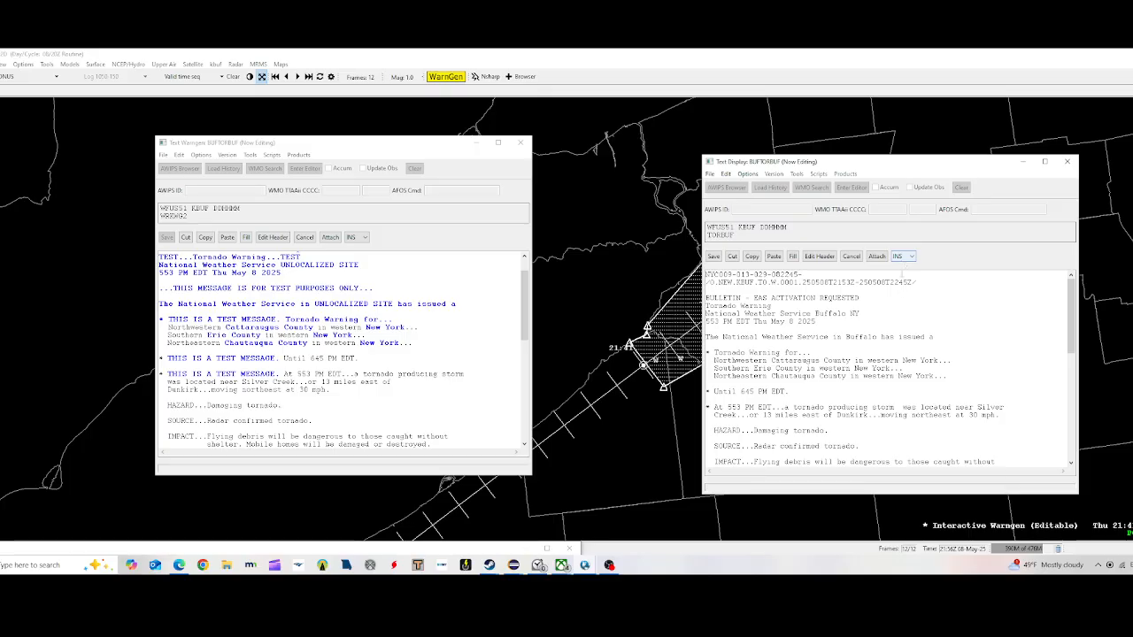
# - Switch the editor from insert mode to overwrite mode (OVR) and return it to insert mode (INS)
pyautogui.scroll(-10, 885, 371)
pyautogui.scroll(10, 885, 371)
pyautogui.click(911, 256)
pyautogui.click(914, 256)
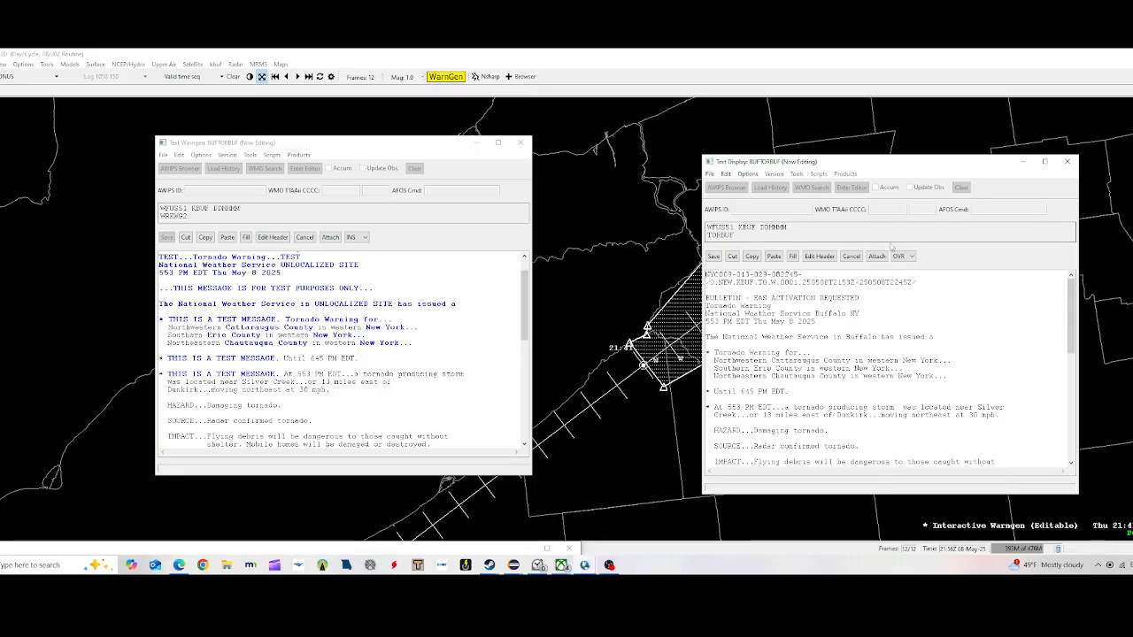
pyautogui.click(904, 257)
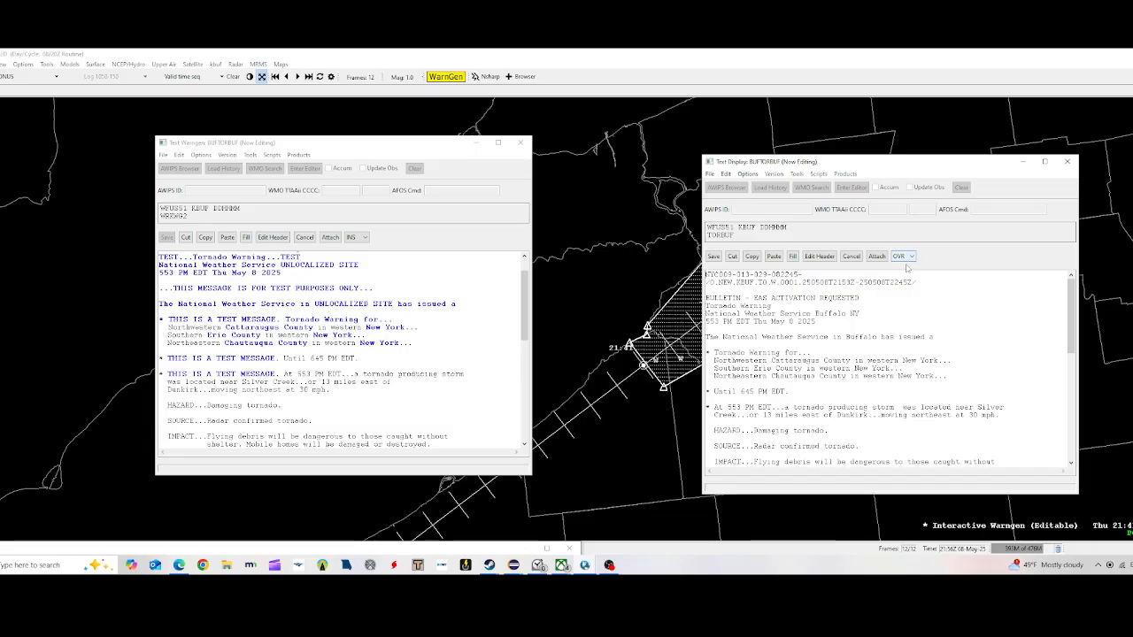
pyautogui.click(901, 257)
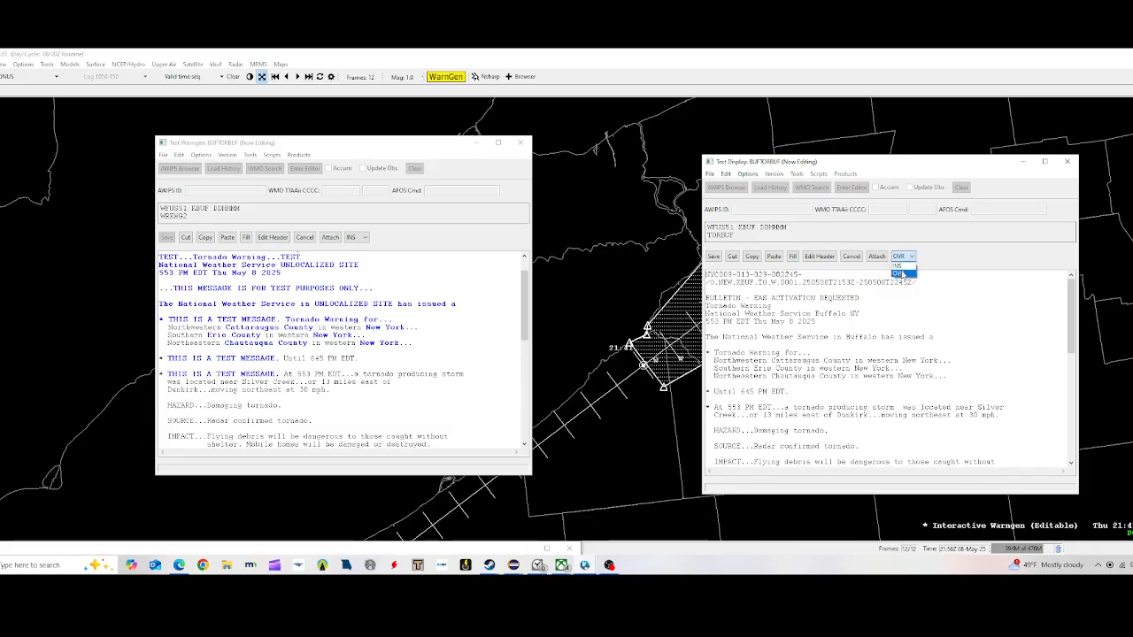
pyautogui.click(897, 265)
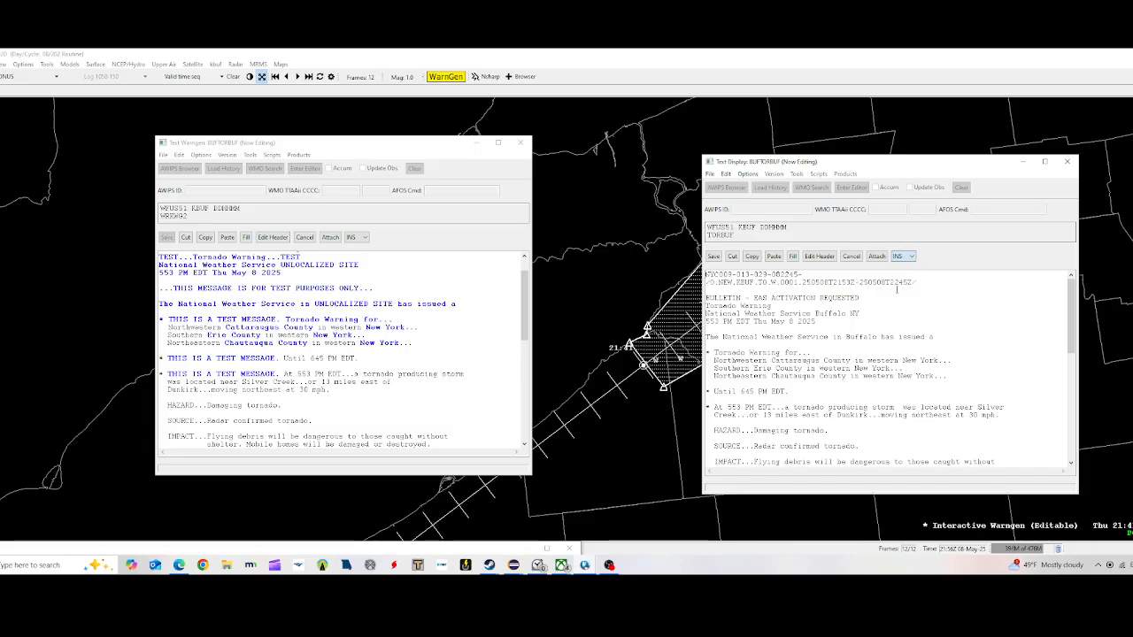
pyautogui.scroll(-1, 909, 261)
pyautogui.click(909, 259)
pyautogui.click(903, 266)
# - Add the line "Issued by National Weather Service North Tonawanda NY" directly below the Buffalo NY office line
pyautogui.press('Return')
pyautogui.write('I')
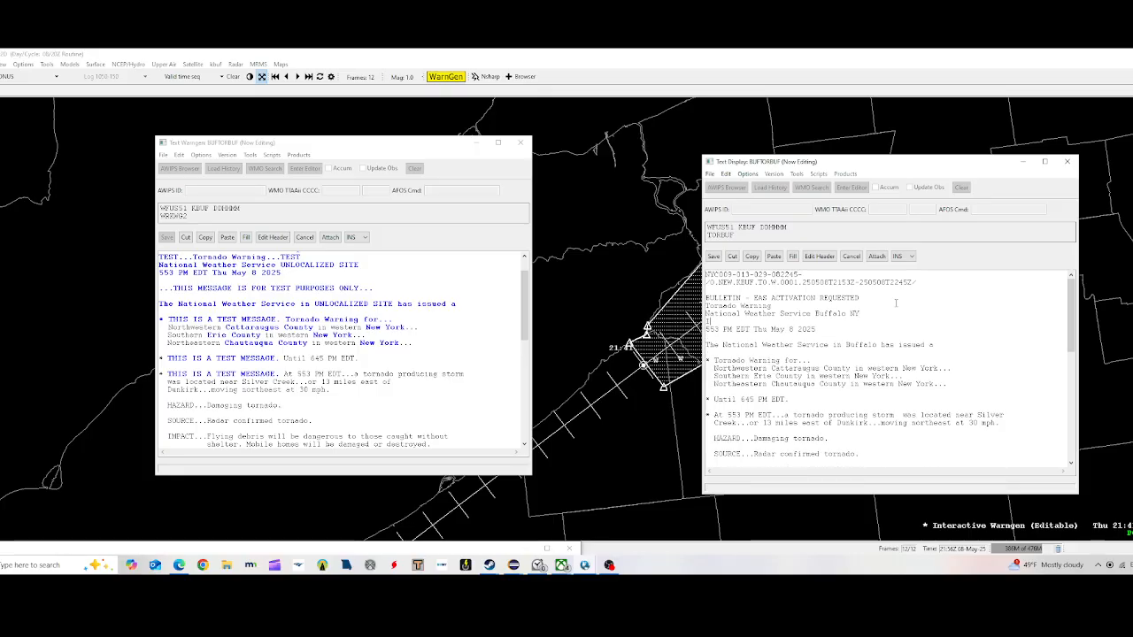
pyautogui.write('ssued by')
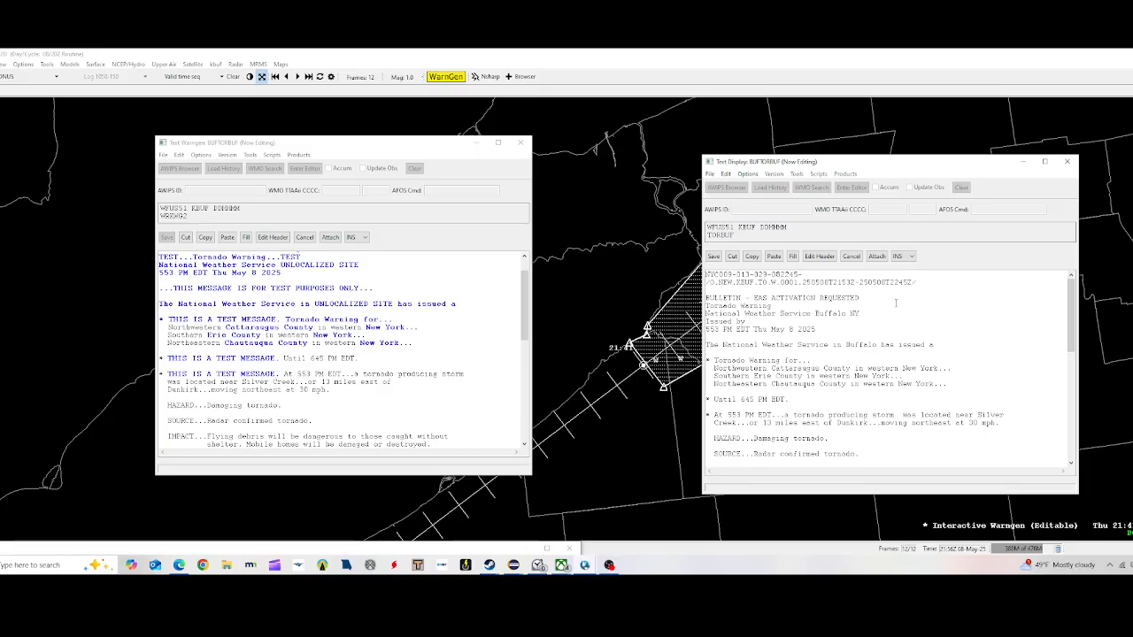
pyautogui.write('National')
pyautogui.moveTo(811, 313); pyautogui.dragTo(705, 314)
pyautogui.click(754, 257)
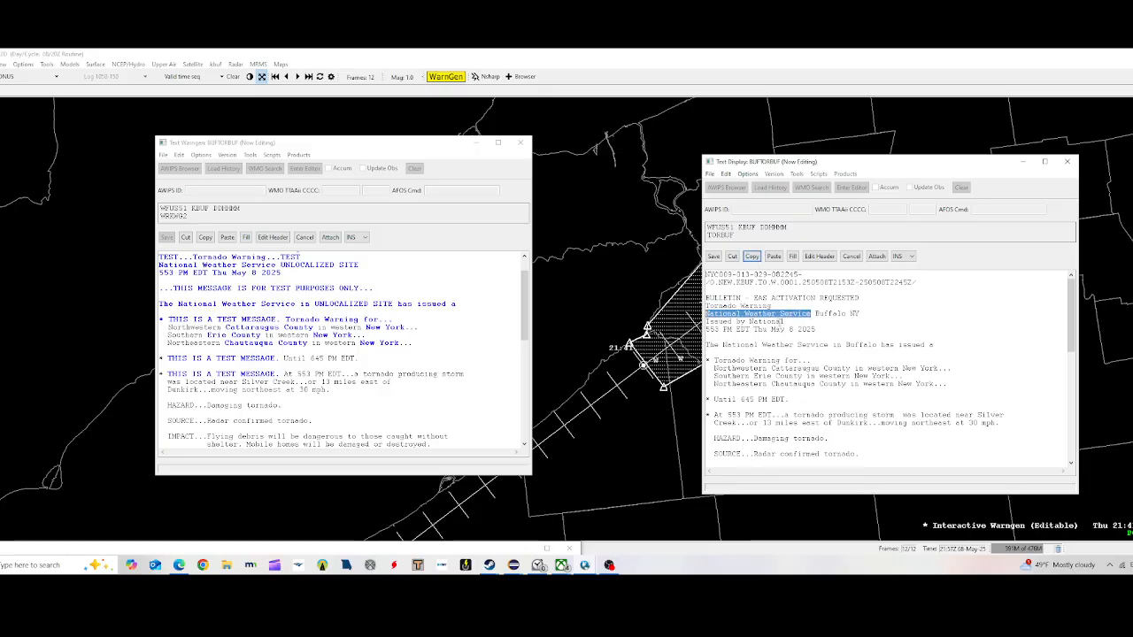
pyautogui.doubleClick(766, 322)
pyautogui.click(773, 256)
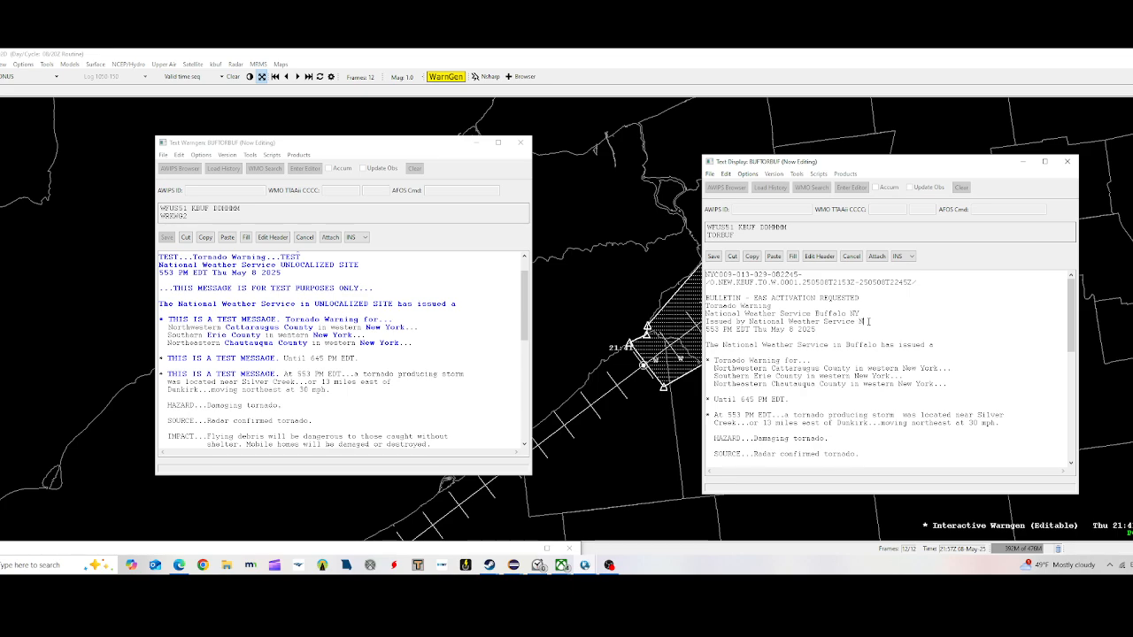
pyautogui.write('North Tonawanda NY')
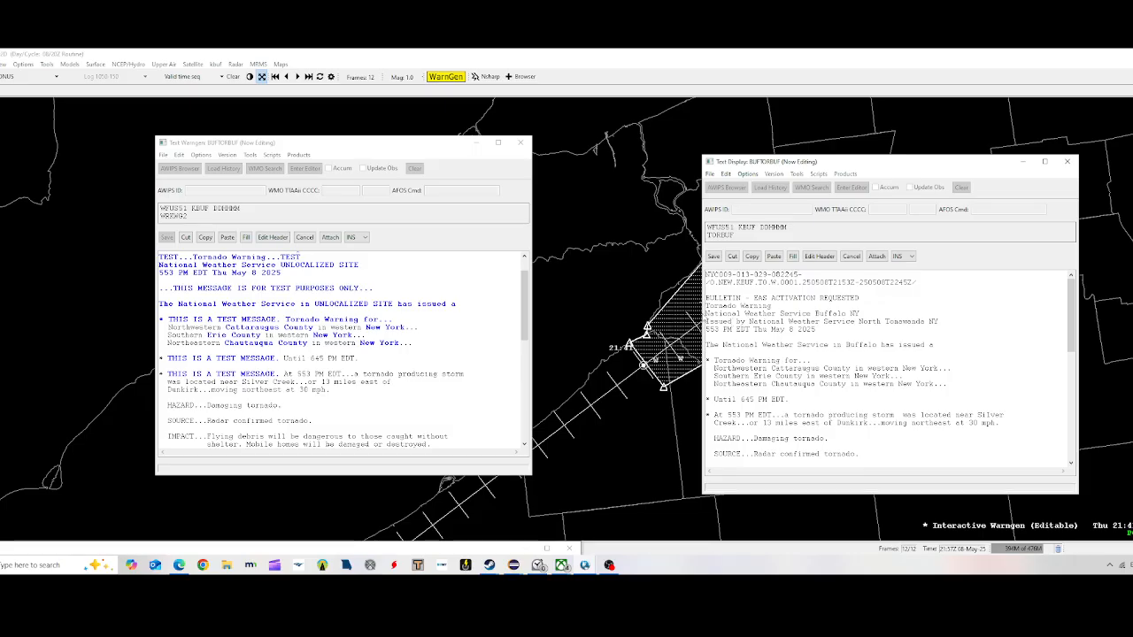
# - Highlight the Buffalo NY office line and the "Issued by" line in turn to review the service backup wording
pyautogui.moveTo(706, 315); pyautogui.dragTo(874, 311)
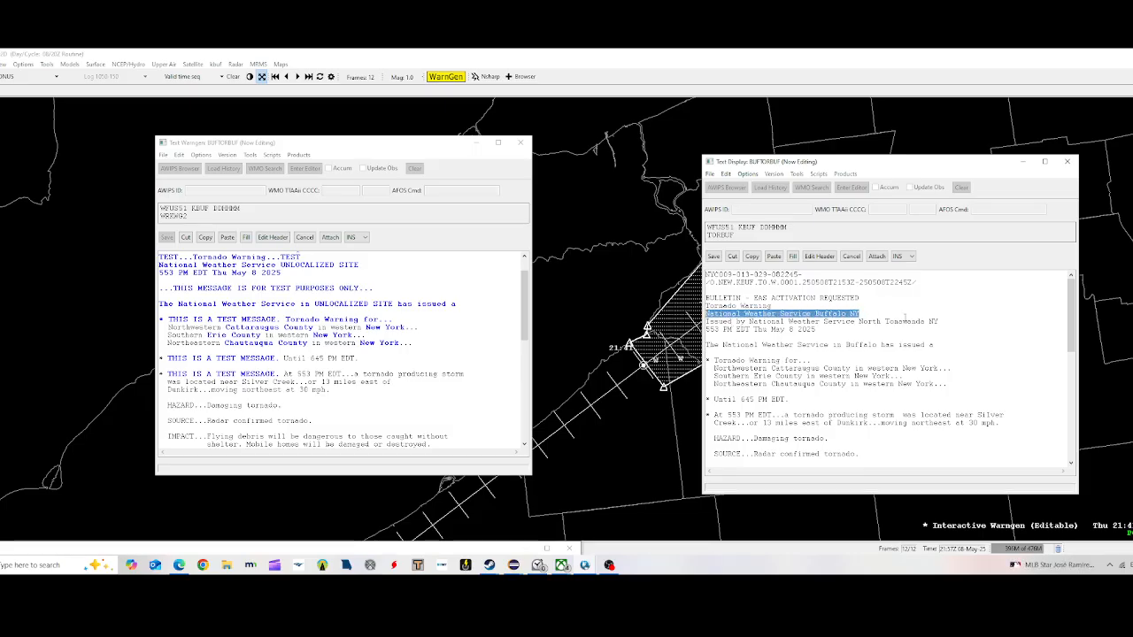
pyautogui.click(832, 330)
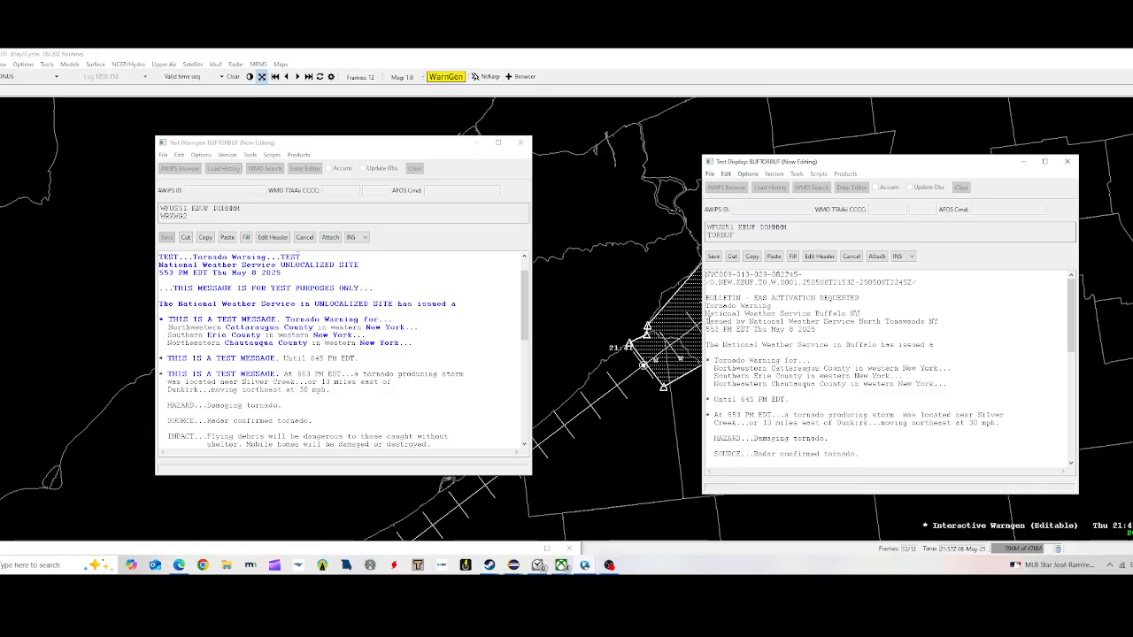
pyautogui.moveTo(706, 320); pyautogui.dragTo(938, 320)
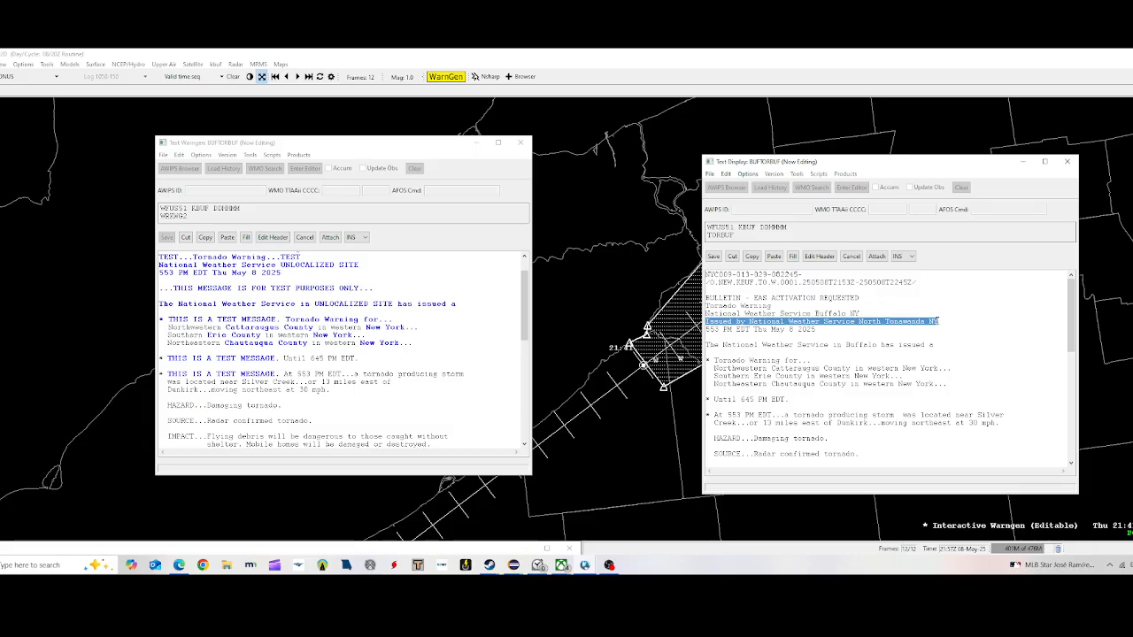
# - Copy the entire edited tornado warning text and save the product
pyautogui.click(883, 363)
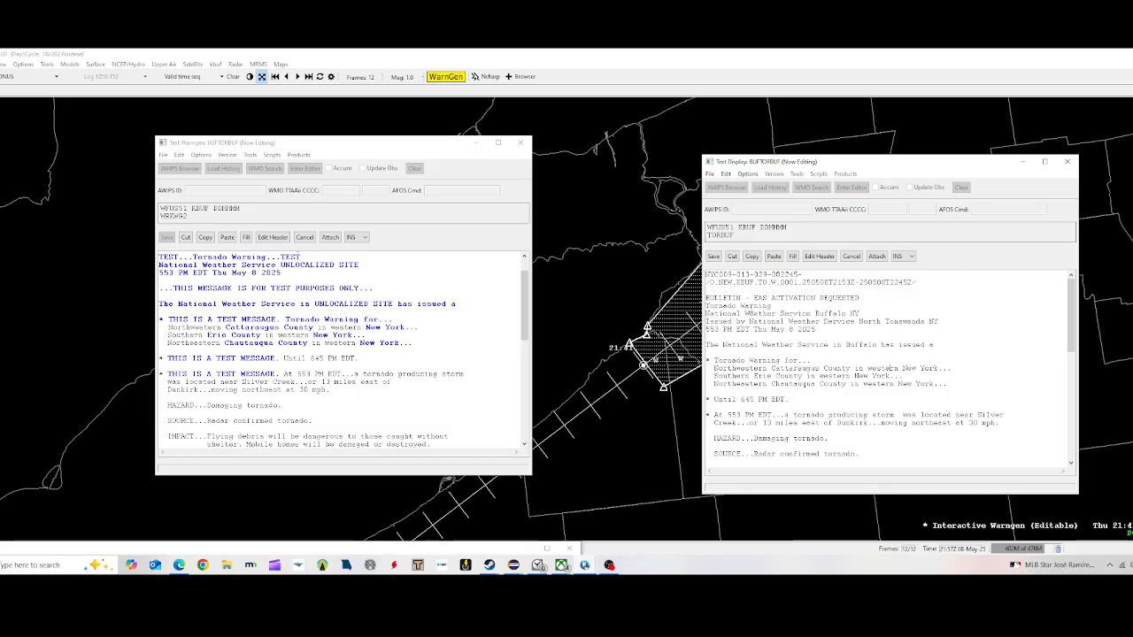
pyautogui.scroll(-7, 738, 307)
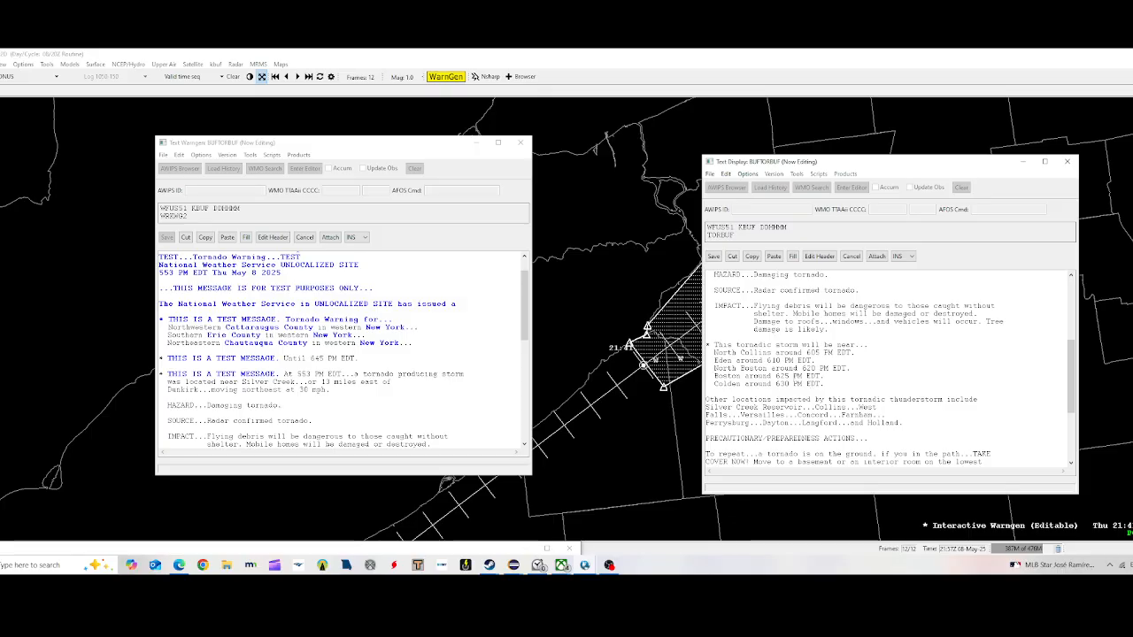
pyautogui.hotkey('ctrl', 'a')
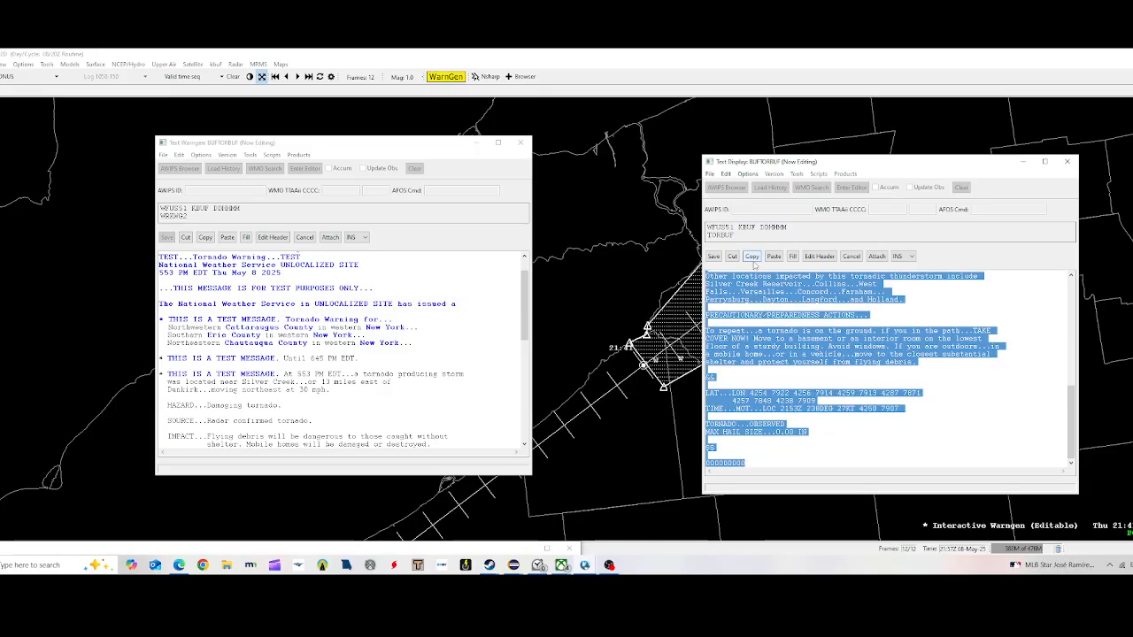
pyautogui.click(752, 259)
pyautogui.click(753, 260)
pyautogui.click(713, 256)
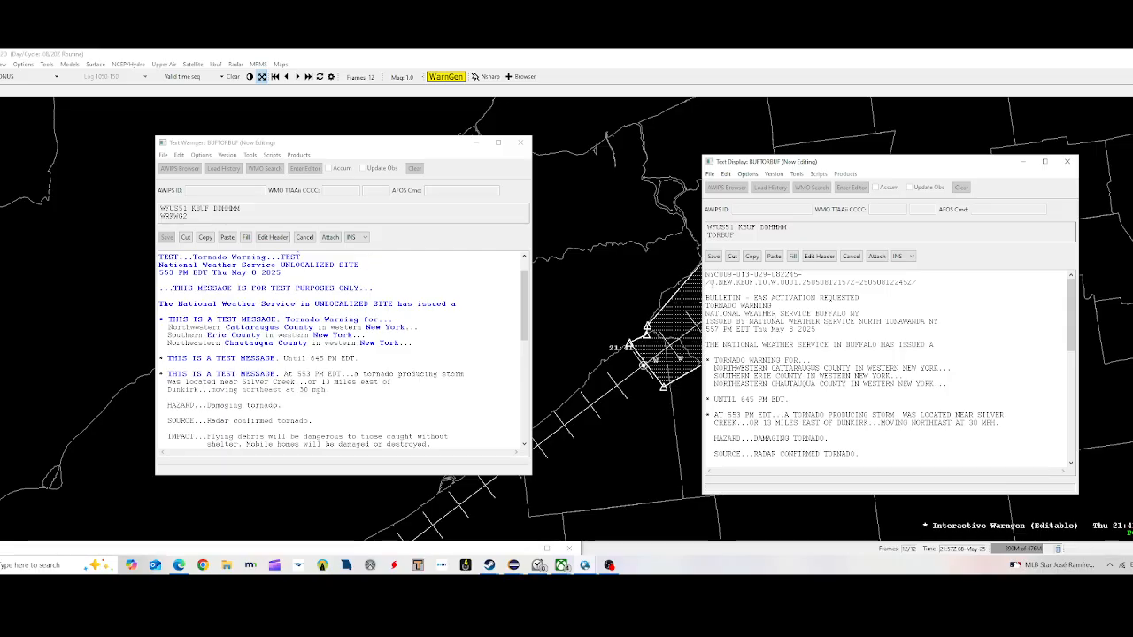
# - Review the saved warning text and highlight its VTEC line and the event times within it
pyautogui.scroll(-8, 795, 400)
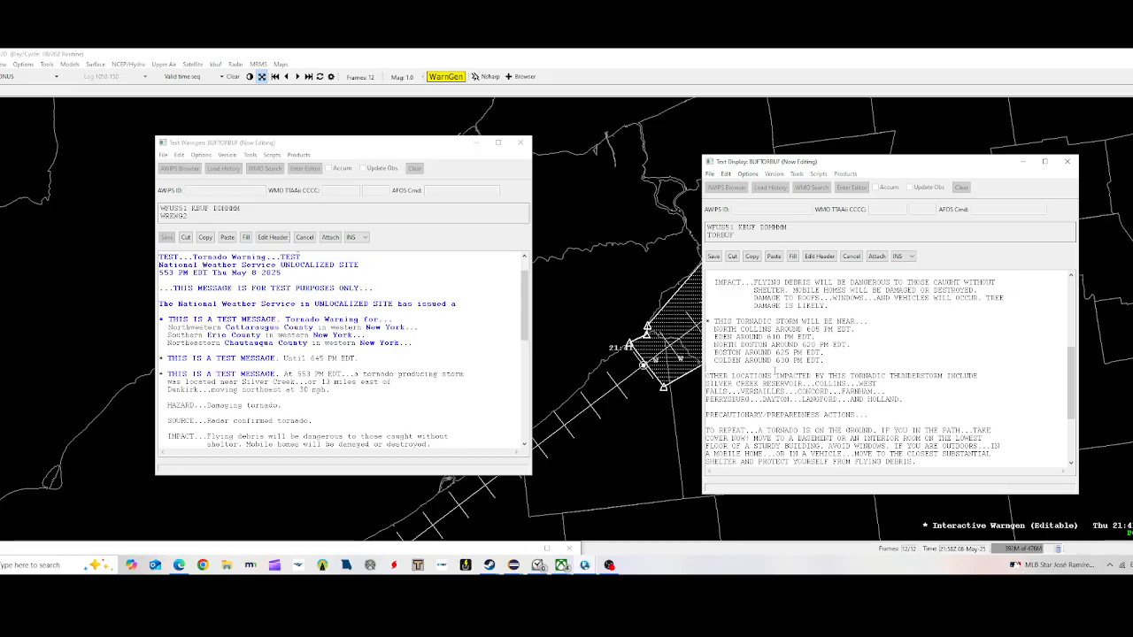
pyautogui.scroll(9, 769, 315)
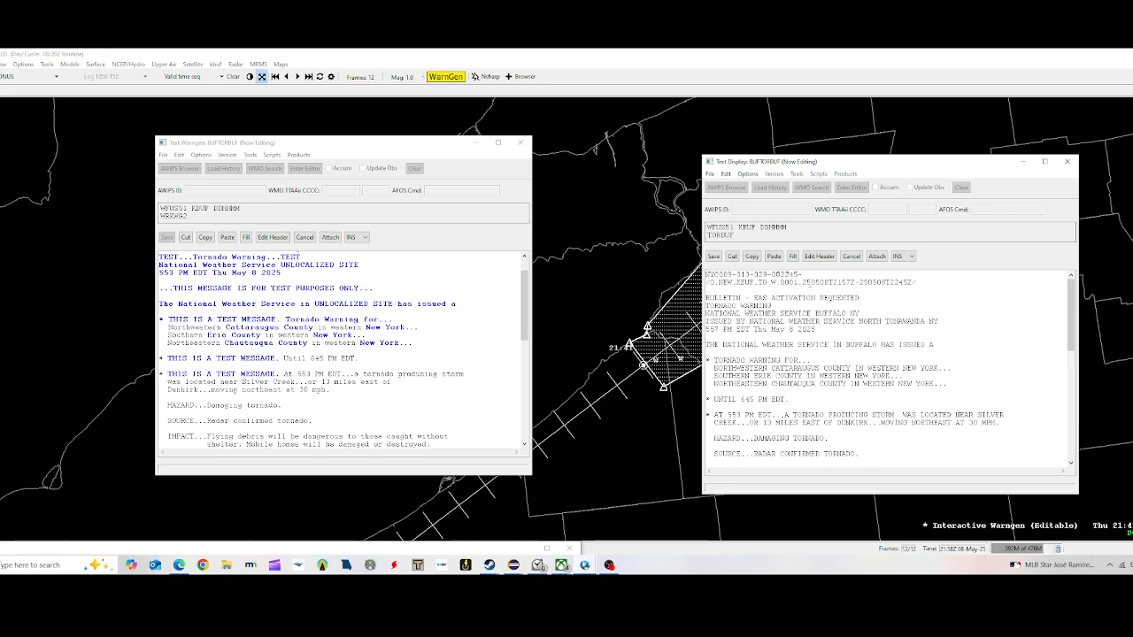
pyautogui.moveTo(849, 282); pyautogui.dragTo(802, 282)
pyautogui.moveTo(960, 281); pyautogui.dragTo(705, 282)
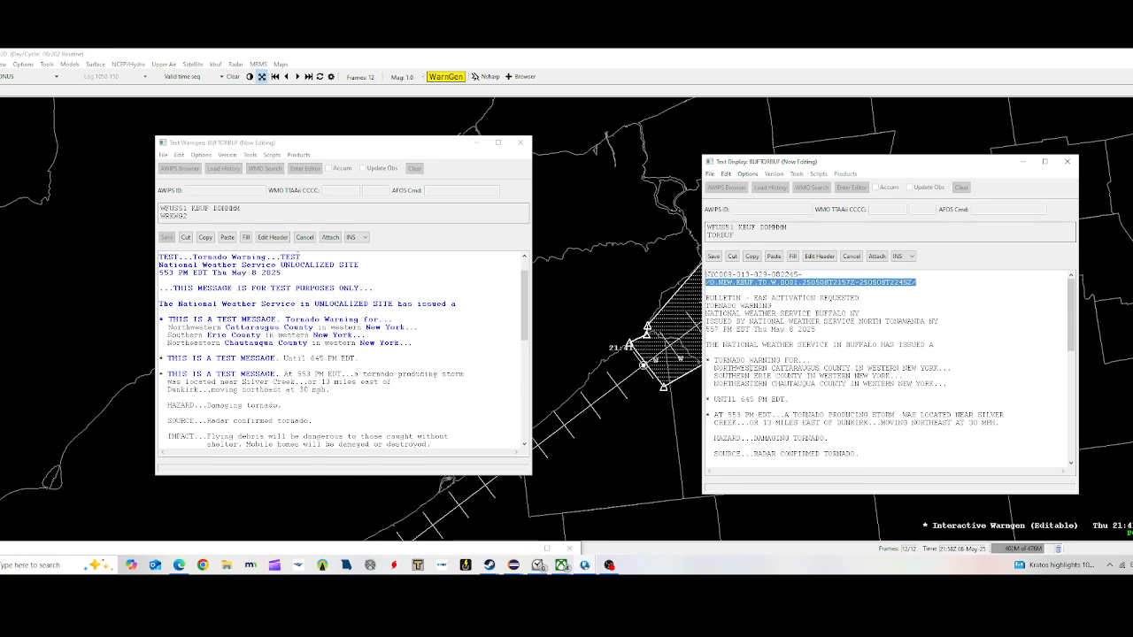
pyautogui.moveTo(802, 281); pyautogui.dragTo(933, 294)
pyautogui.click(896, 333)
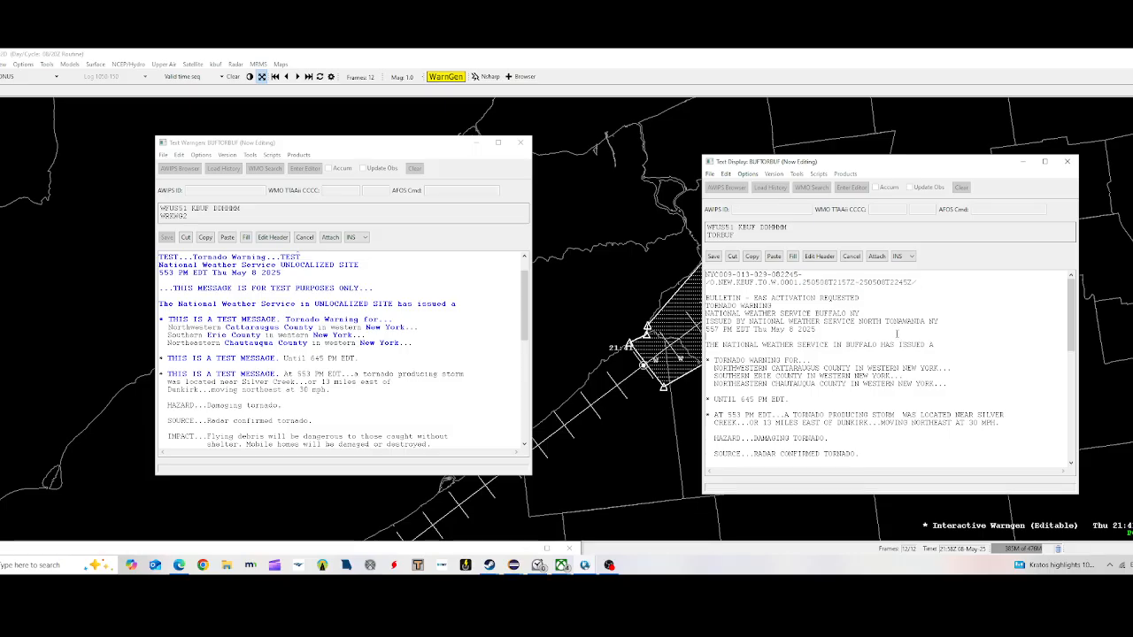
# - Replace the whole saved text in the editor with the copied mixed-case version of the warning
pyautogui.hotkey('ctrl', 'a')
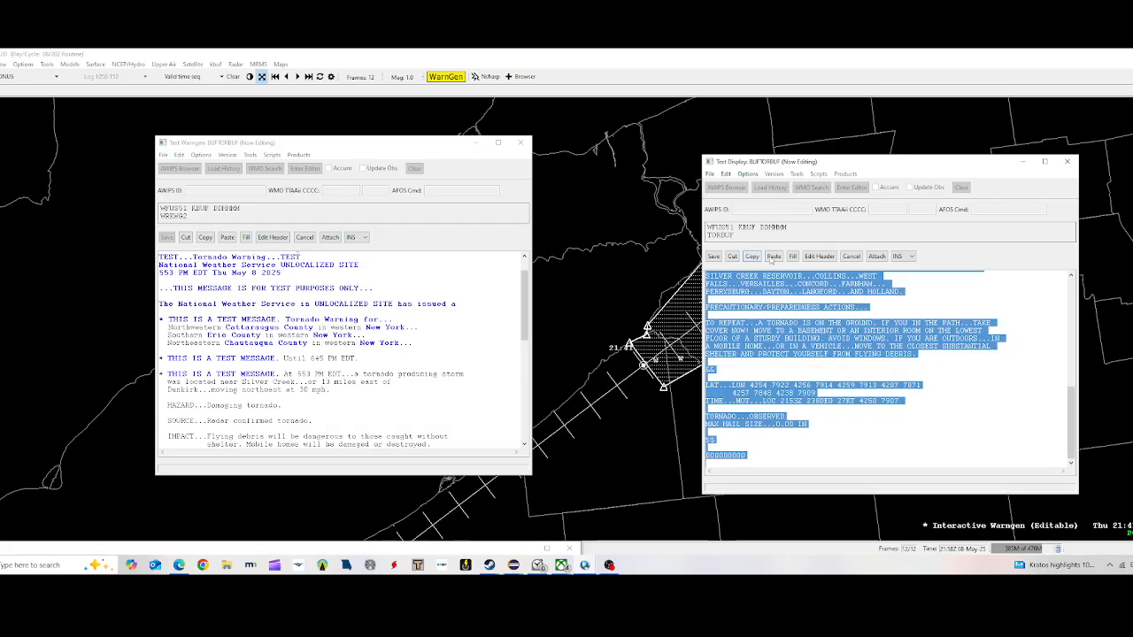
pyautogui.click(773, 256)
pyautogui.scroll(5, 708, 321)
pyautogui.scroll(2, 709, 321)
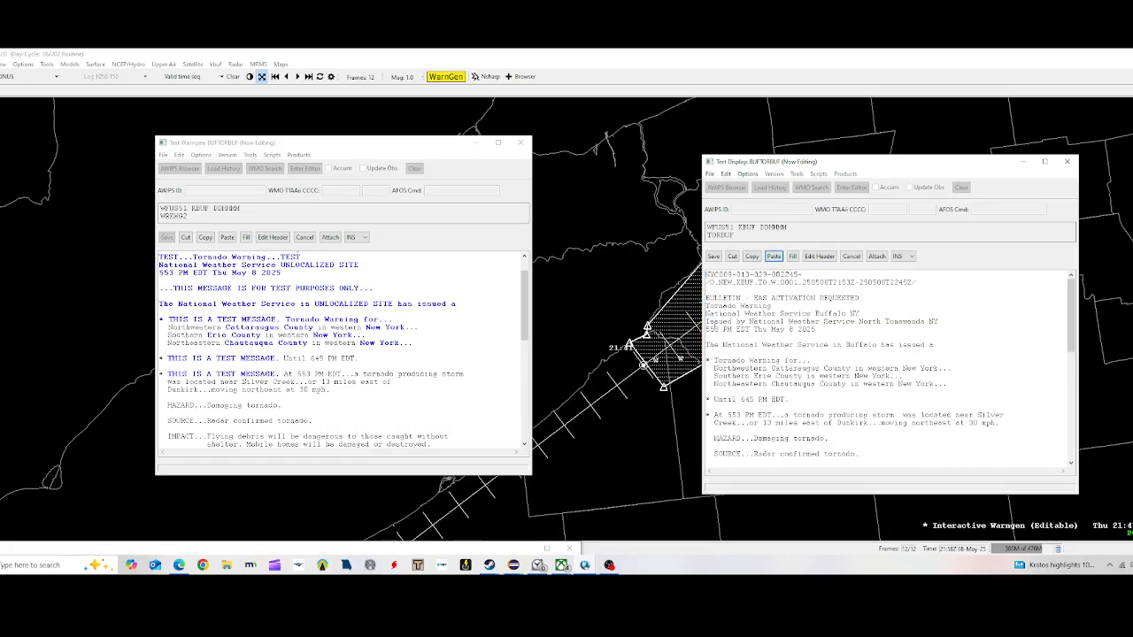
# - Set the issue time to 557 PM and the VTEC line's start time to 2157Z
pyautogui.click(713, 327)
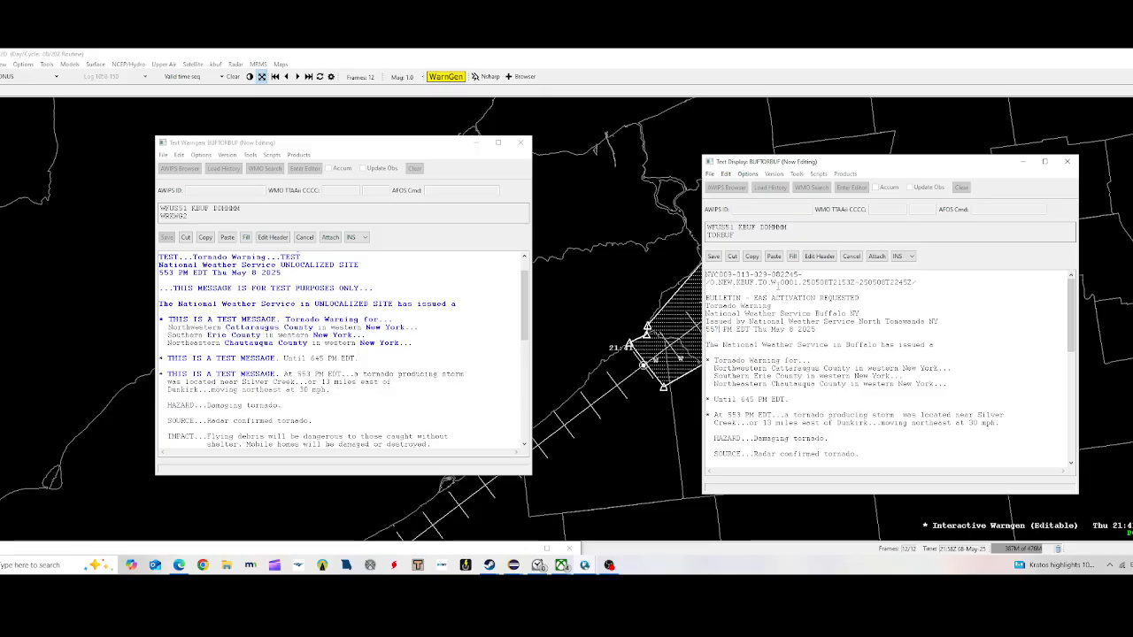
pyautogui.write('7')
pyautogui.write('7')
# - Copy the full updated warning text and cancel editing in both text windows, discarding unsaved changes
pyautogui.hotkey('ctrl', 'a')
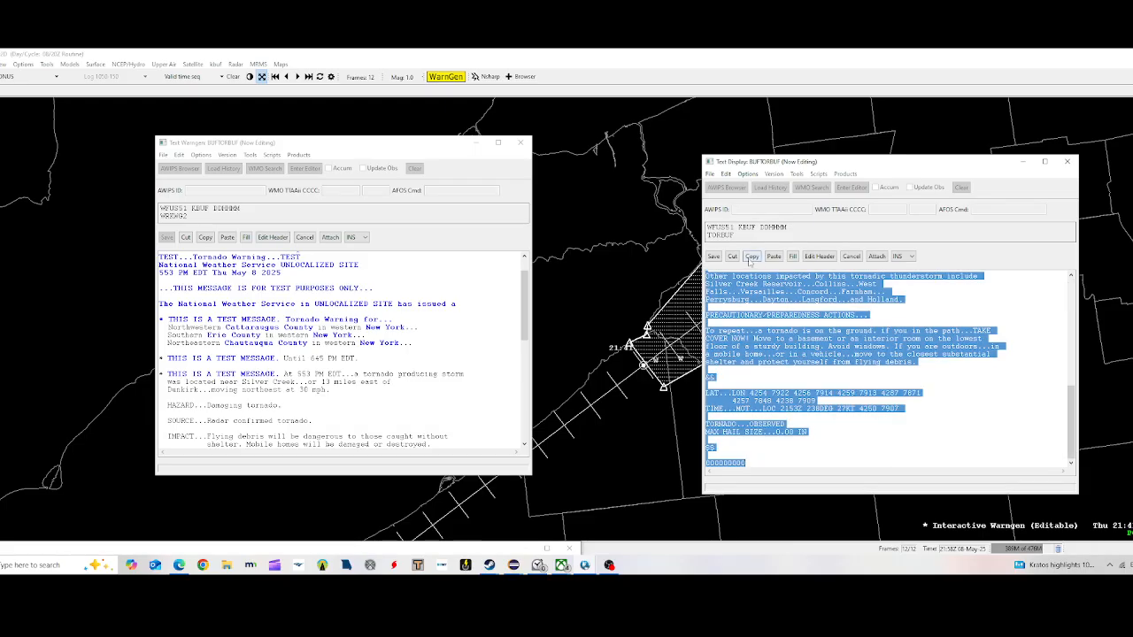
pyautogui.click(852, 256)
pyautogui.click(864, 345)
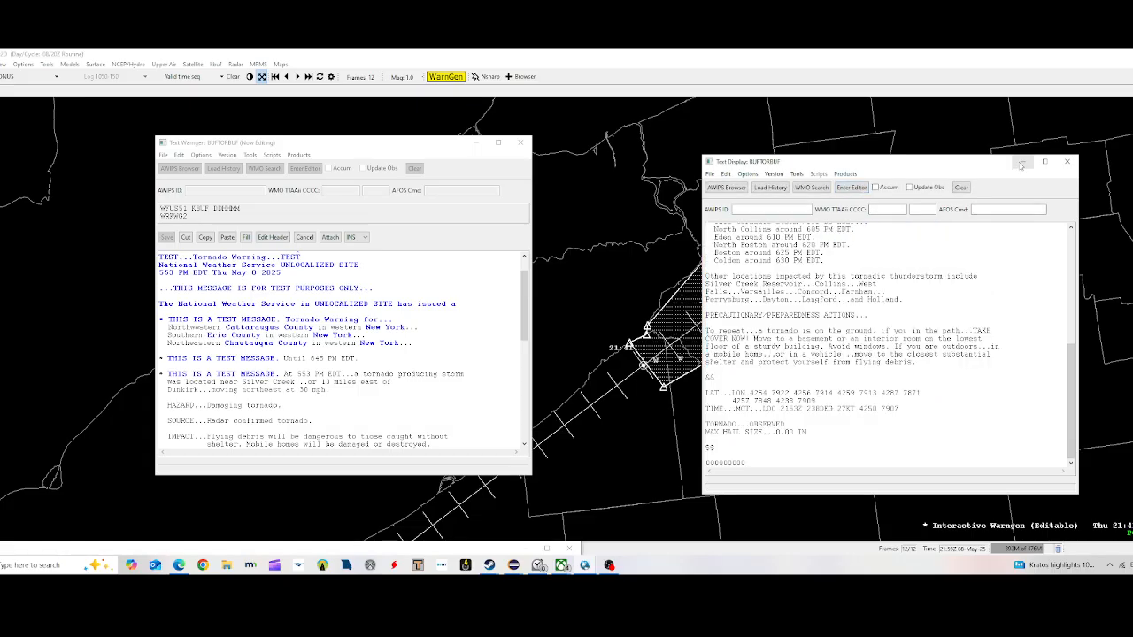
pyautogui.click(521, 143)
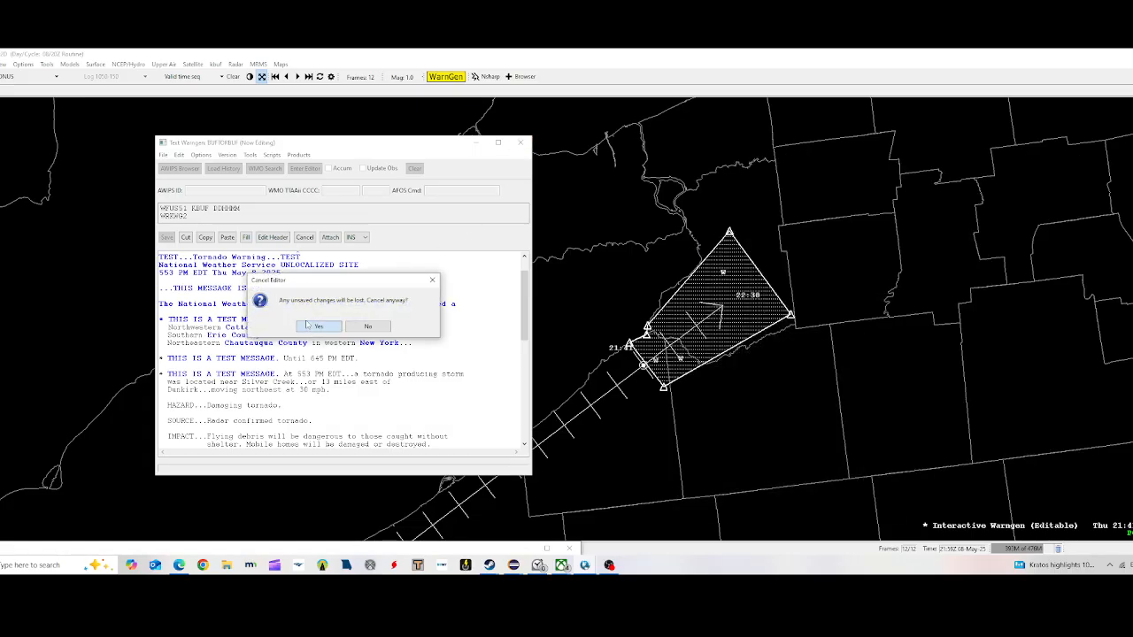
pyautogui.click(309, 325)
# - Open Notepad and paste the copied tornado warning into a new document
pyautogui.press('super')
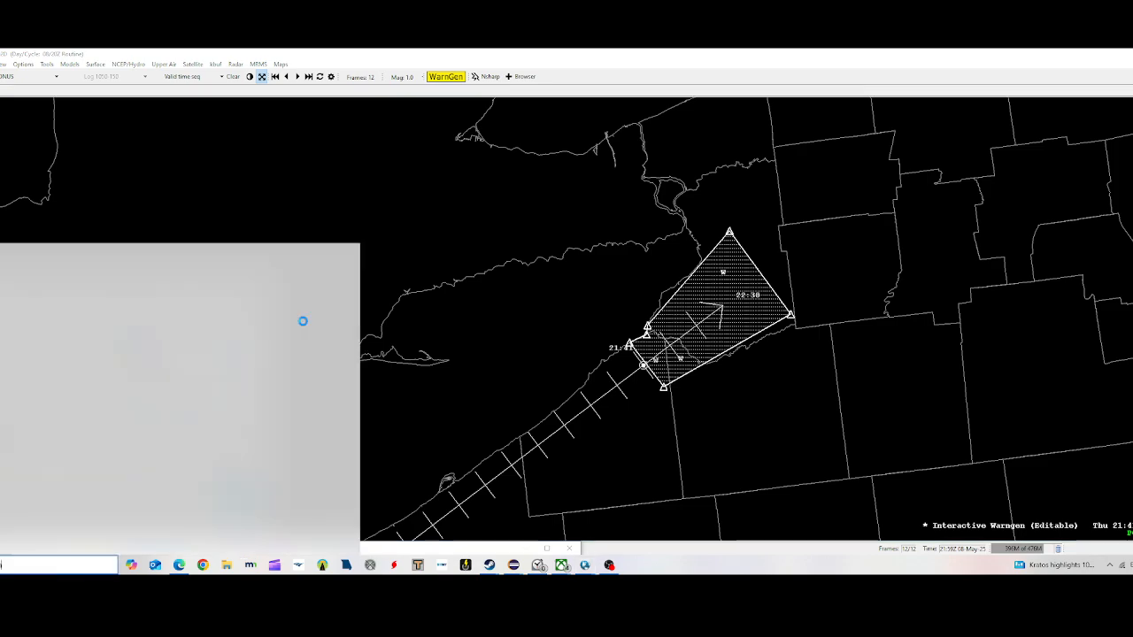
pyautogui.write('notepad')
pyautogui.press('Return')
pyautogui.hotkey('ctrl', 'v')
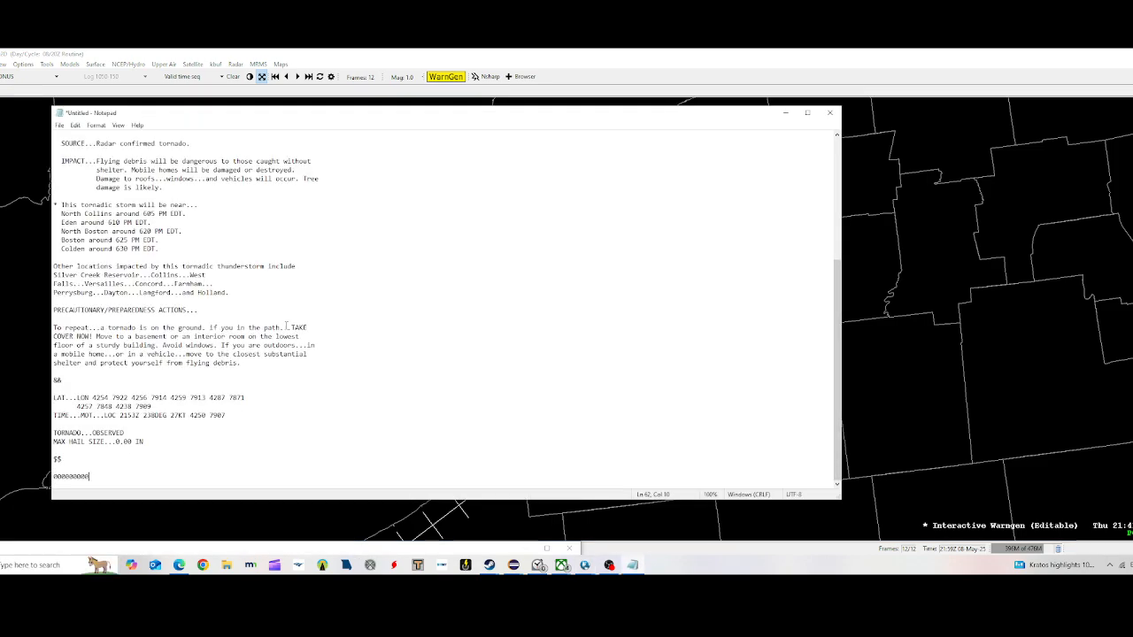
# - Enlarge the Notepad text to 120% and look over the pasted tornado warning from its header down
pyautogui.scroll(8, 127, 384)
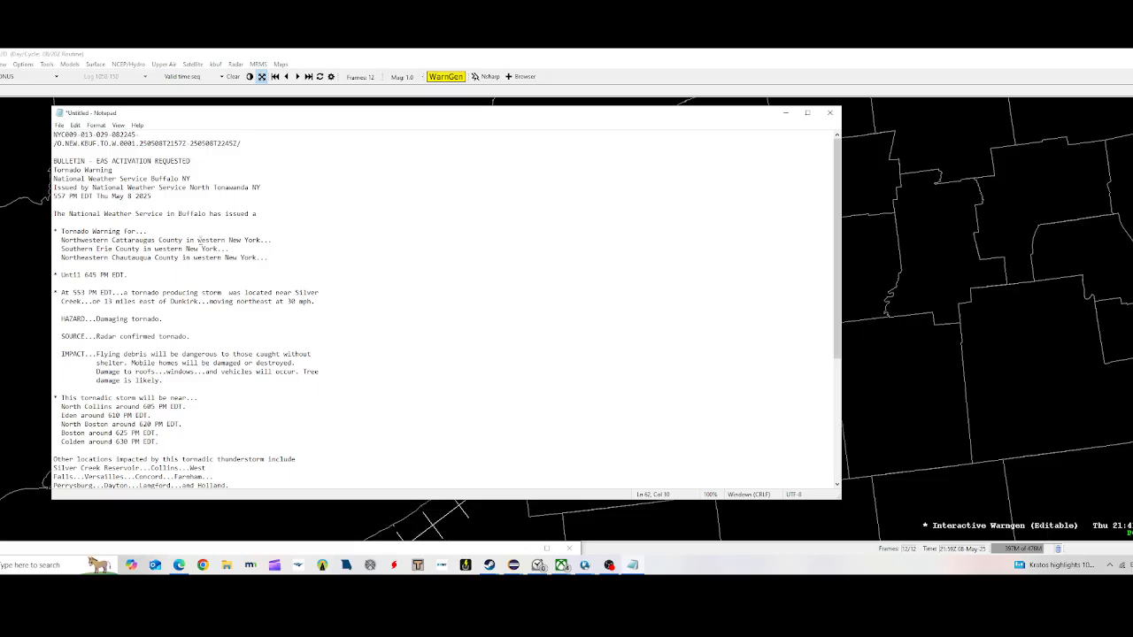
pyautogui.keyDown('ctrl'); pyautogui.scroll(-4, 199, 240); pyautogui.keyUp('ctrl')
pyautogui.keyDown('ctrl'); pyautogui.scroll(14, 202, 241); pyautogui.keyUp('ctrl')
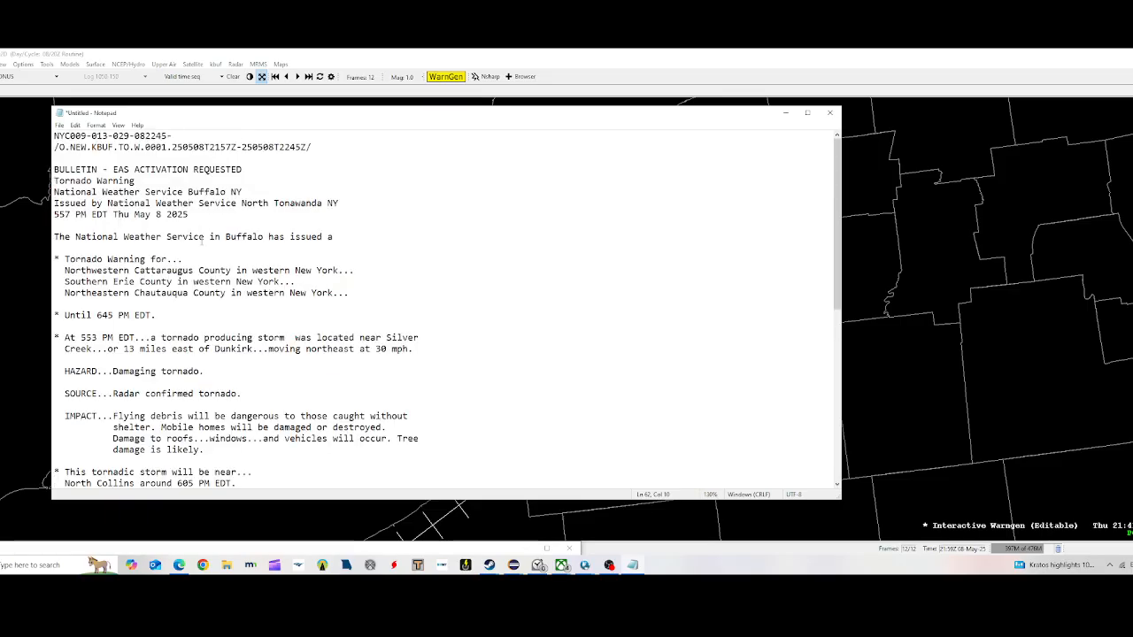
pyautogui.keyDown('ctrl'); pyautogui.scroll(-2, 204, 244); pyautogui.keyUp('ctrl')
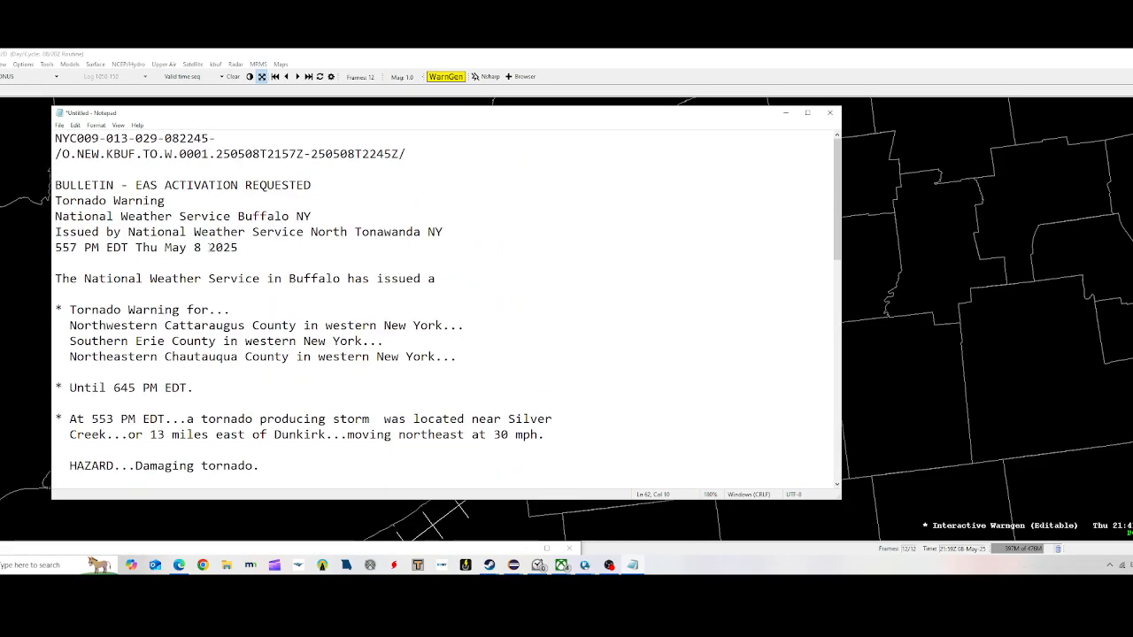
pyautogui.moveTo(354, 113); pyautogui.dragTo(525, 451)
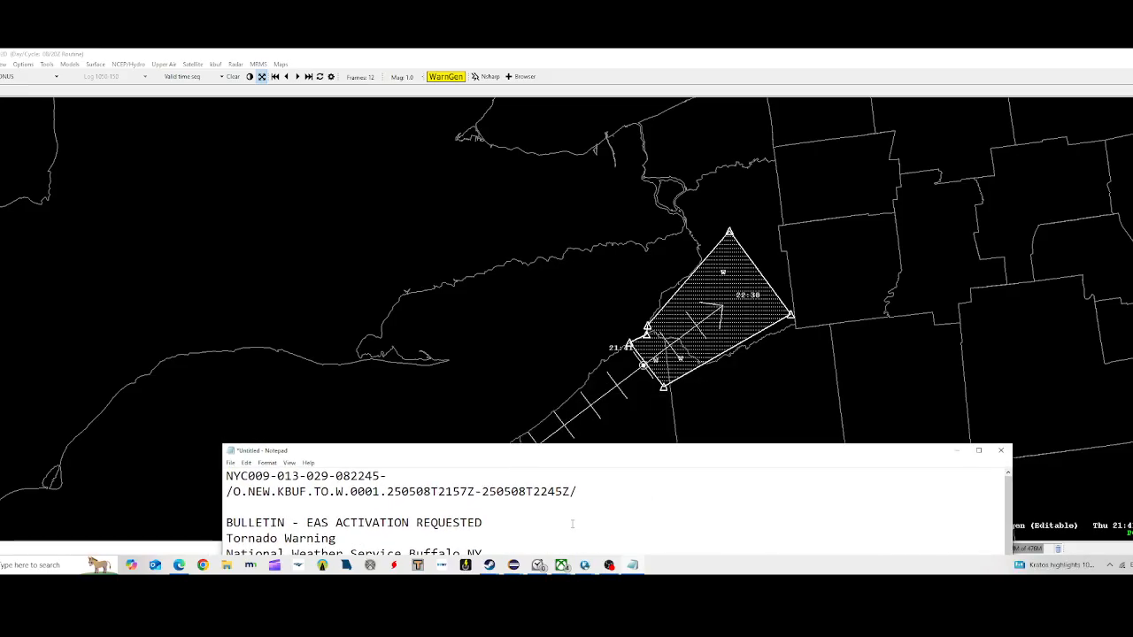
pyautogui.press('Return')
pyautogui.press('BackSpace')
pyautogui.moveTo(556, 463); pyautogui.dragTo(332, 137)
pyautogui.scroll(-6, 358, 280)
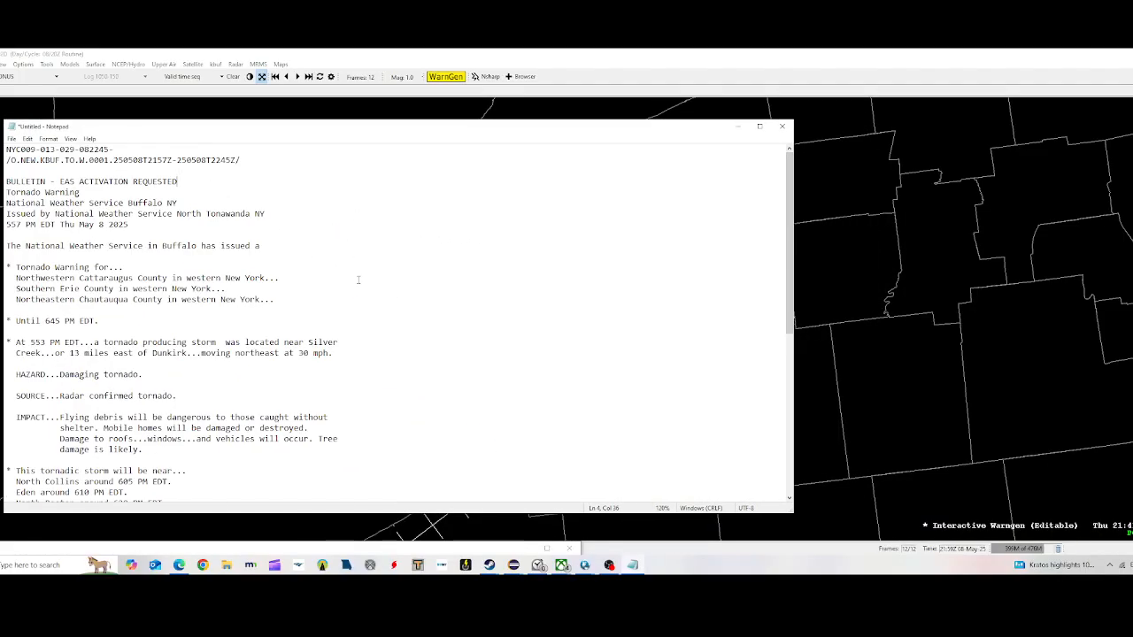
# - Switch to the Steam weather group chat and examine the earlier Buffalo flood products posted there
pyautogui.click(492, 567)
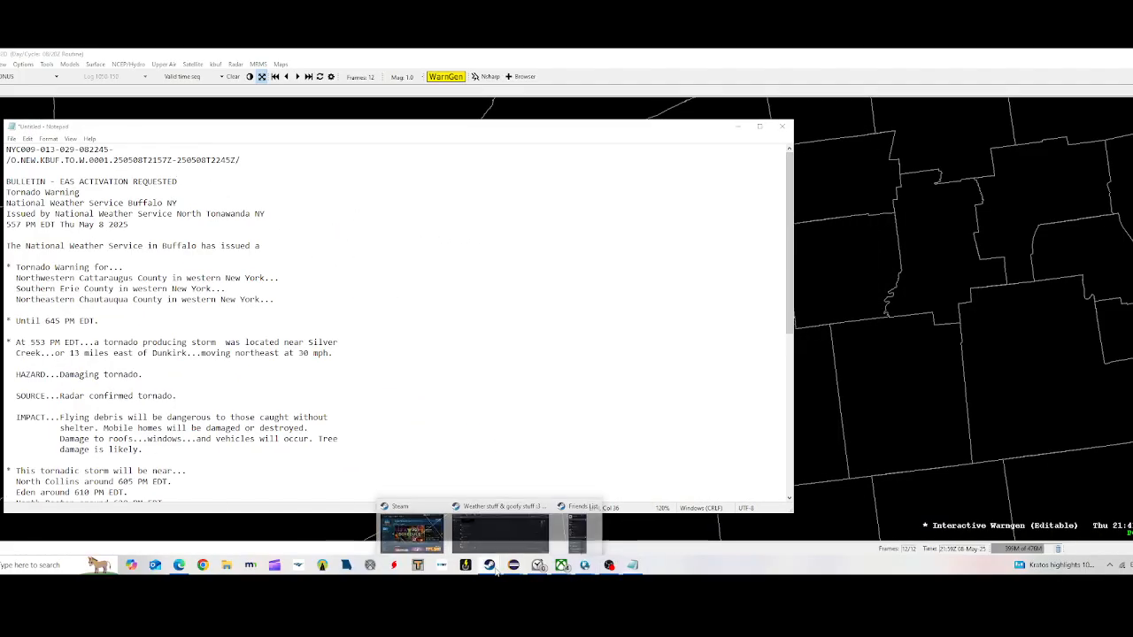
pyautogui.click(500, 532)
pyautogui.scroll(5, 262, 389)
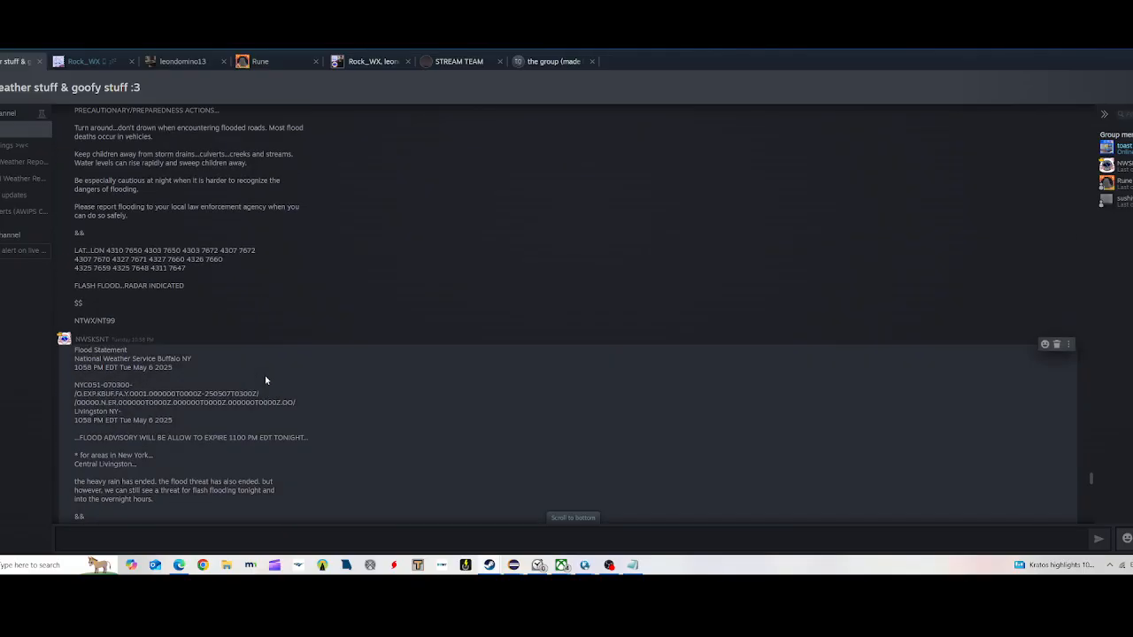
pyautogui.scroll(4, 266, 380)
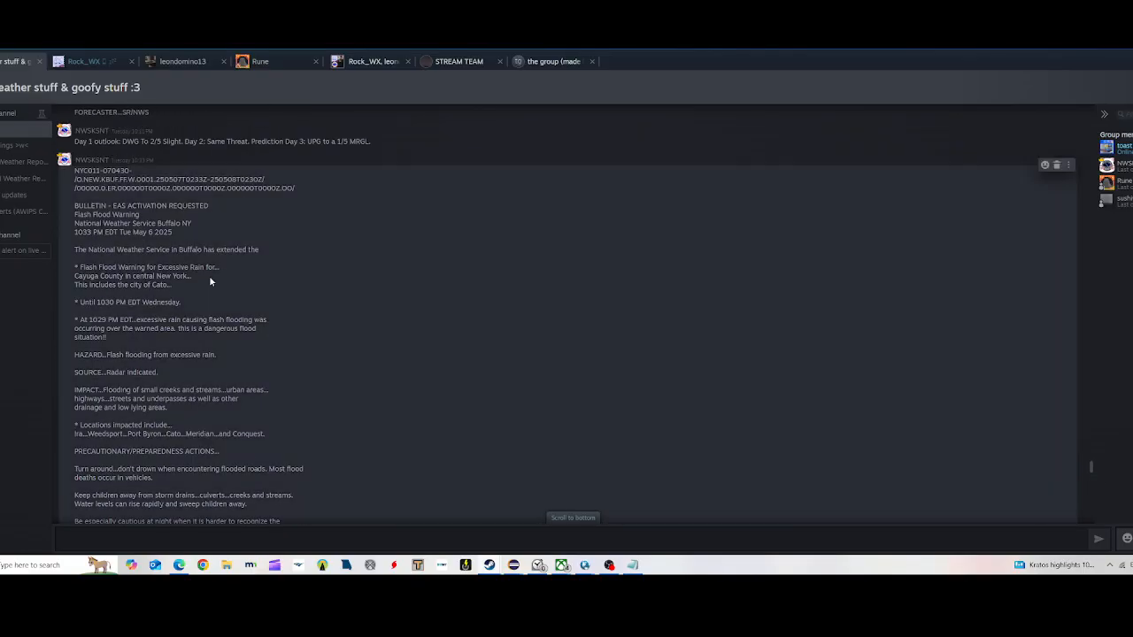
pyautogui.scroll(-1, 211, 281)
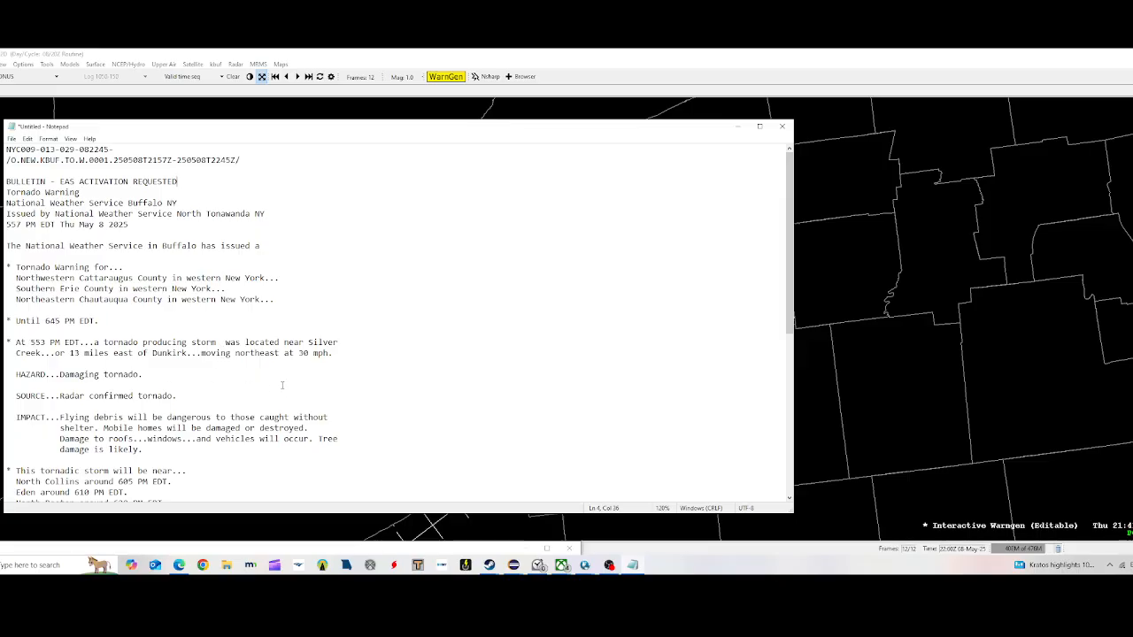
# - Minimize Notepad and start a new line object from the Lines class of the PGEN palette
pyautogui.click(738, 127)
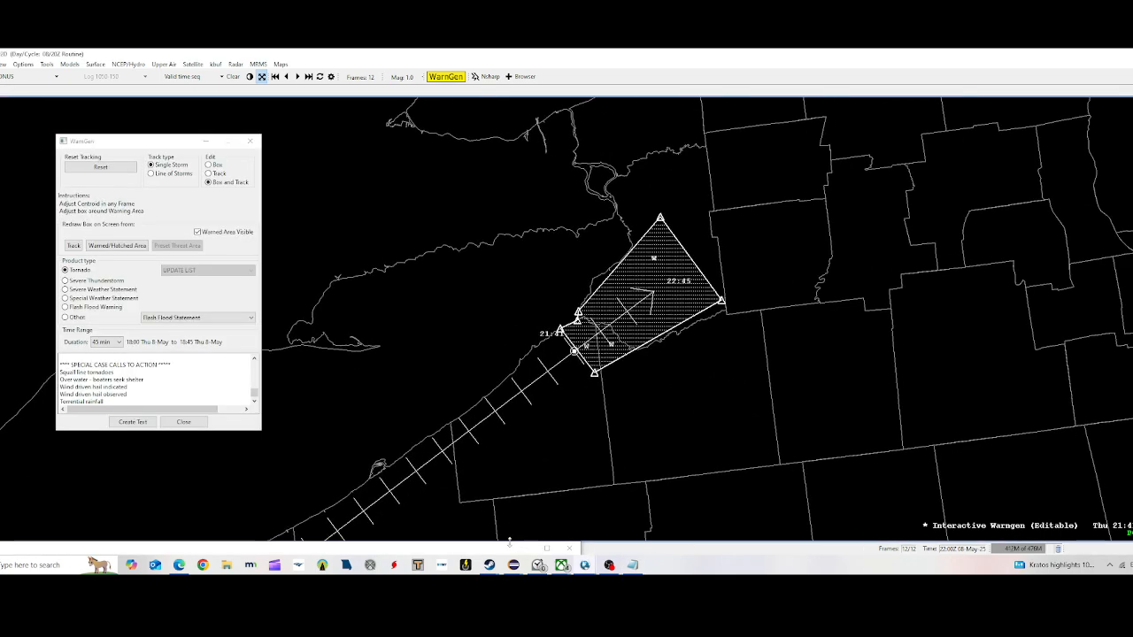
pyautogui.moveTo(508, 541); pyautogui.dragTo(477, 374)
pyautogui.scroll(-5, 71, 522)
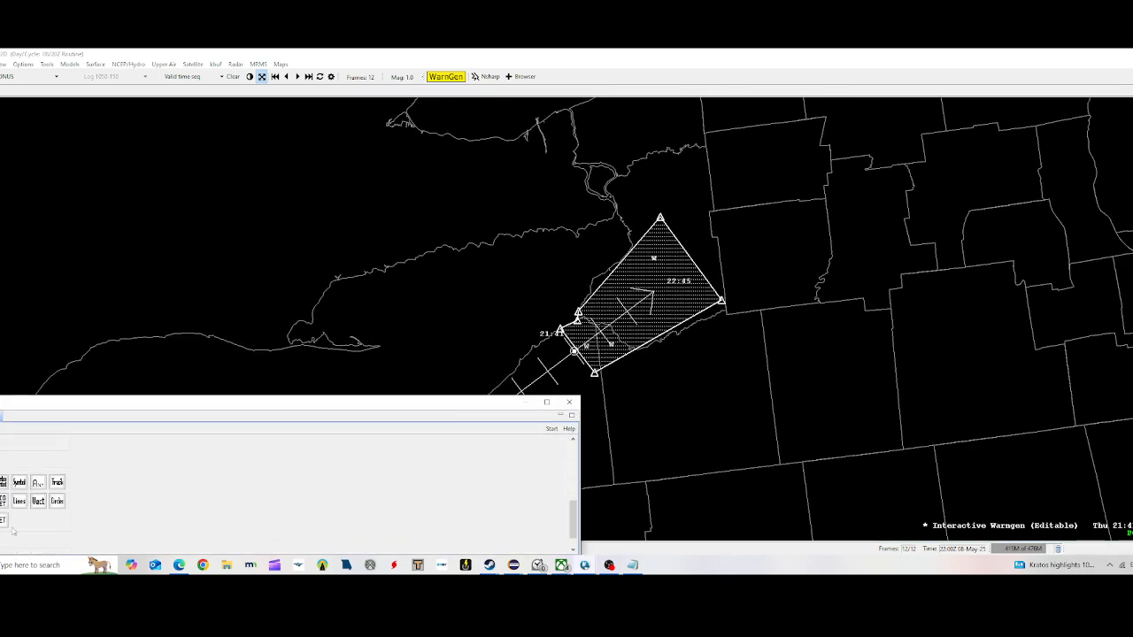
pyautogui.click(19, 501)
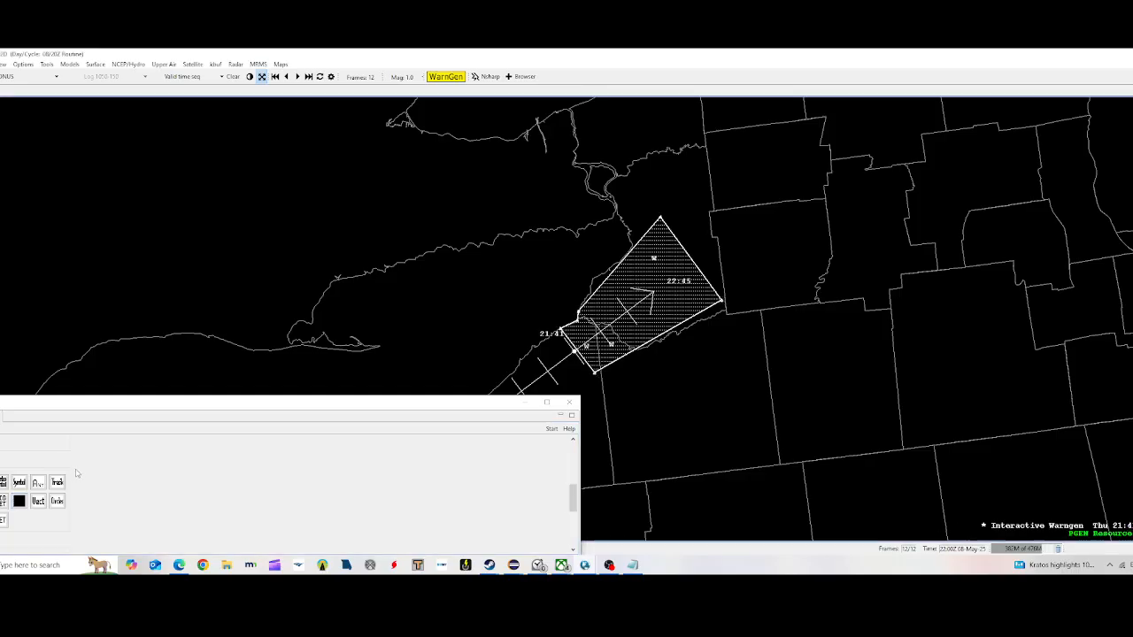
pyautogui.scroll(-3, 24, 506)
pyautogui.click(2, 476)
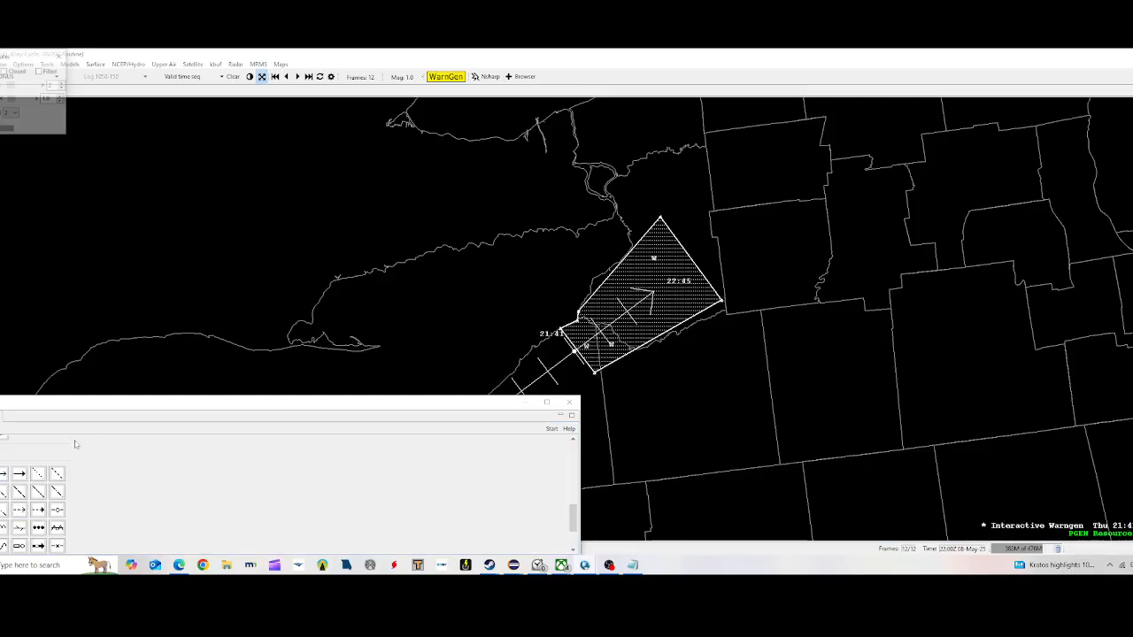
pyautogui.moveTo(200, 405); pyautogui.dragTo(194, 553)
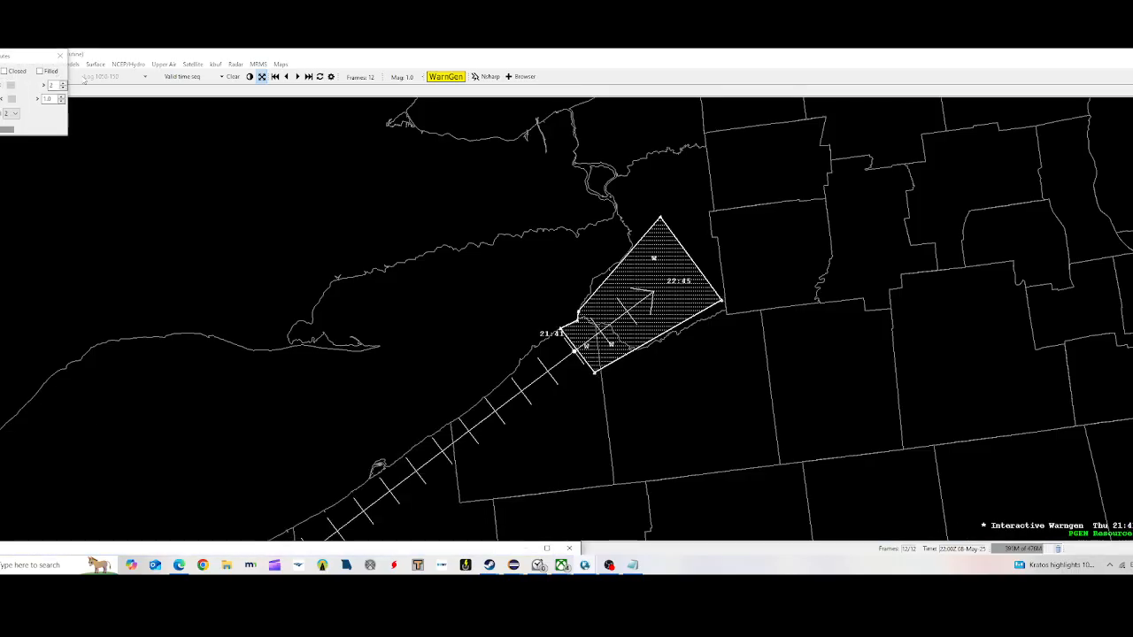
# - Set the new line's attributes to a red, closed shape with a translucent fill pattern
pyautogui.click(2, 71)
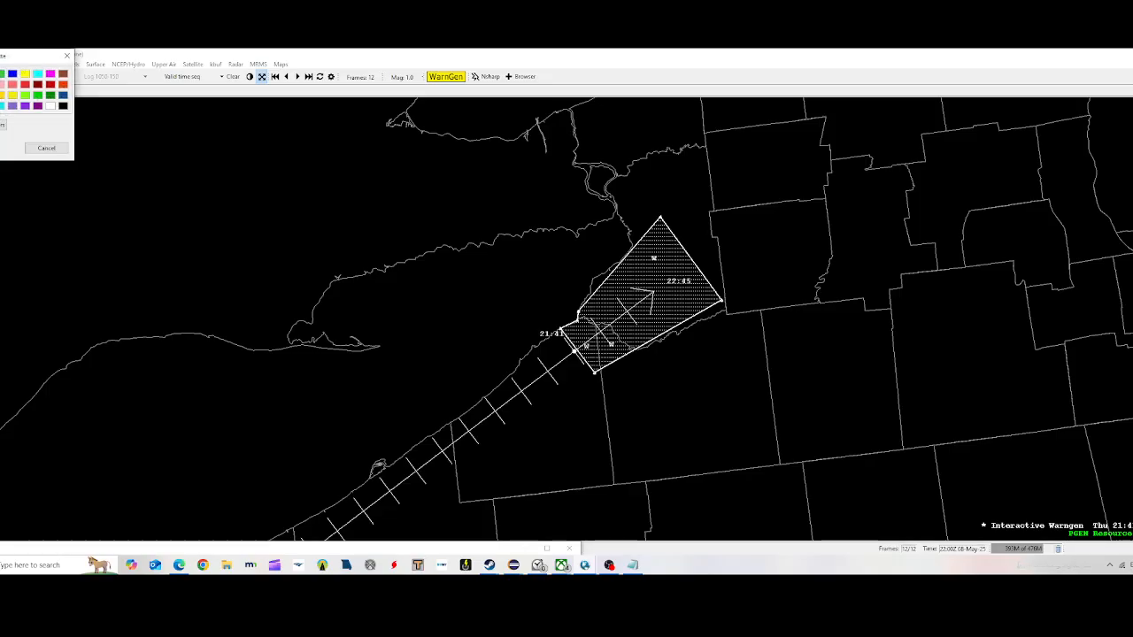
pyautogui.click(2, 147)
pyautogui.click(3, 71)
pyautogui.click(40, 71)
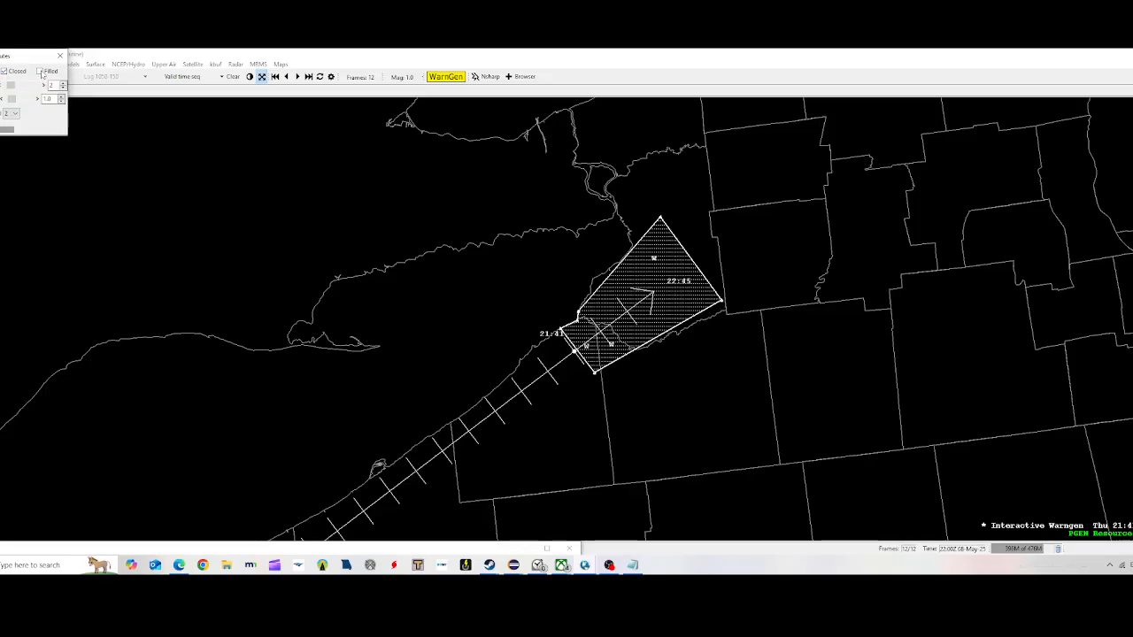
pyautogui.click(11, 129)
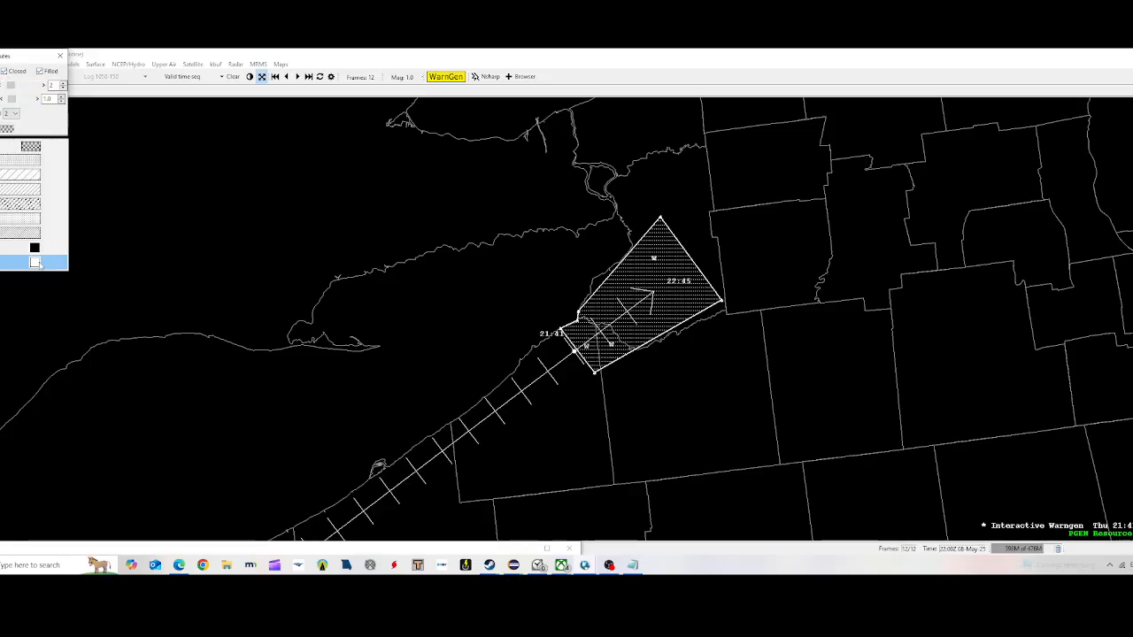
pyautogui.click(22, 246)
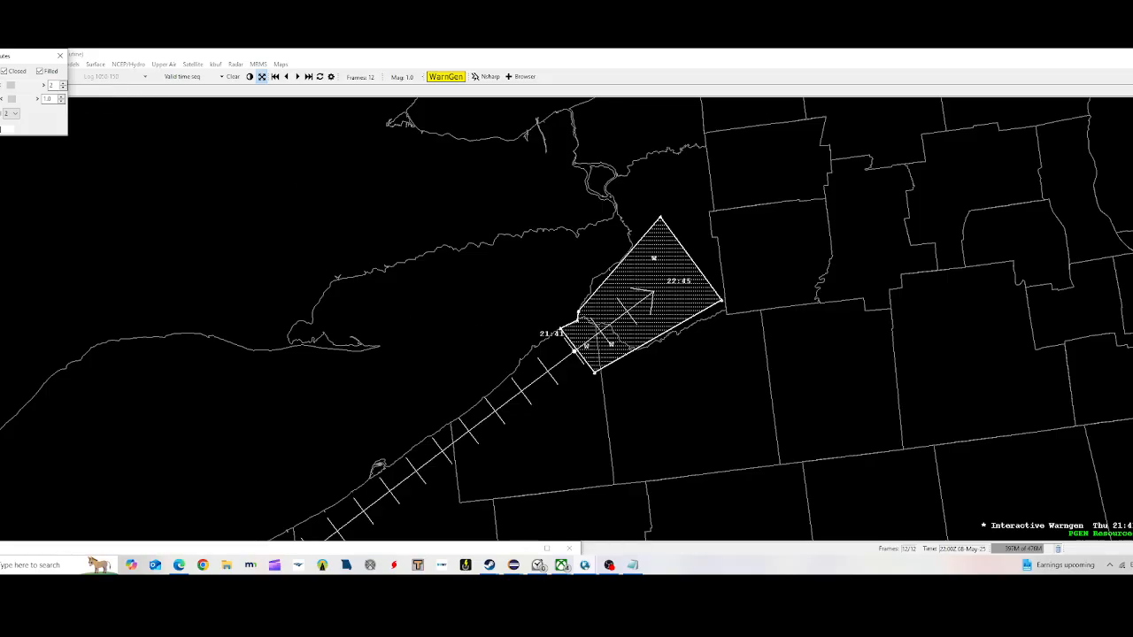
# - Draw a straight-edged filled red polygon tracing the corners of the WarnGen warning box, and close the line attributes
pyautogui.click(562, 331)
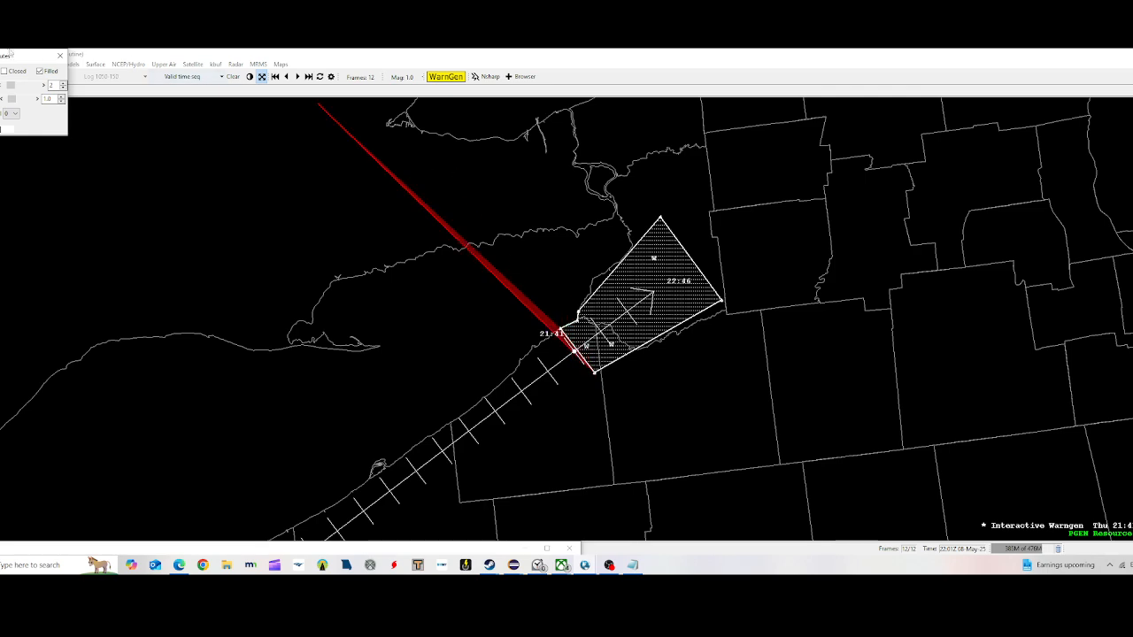
pyautogui.click(722, 306)
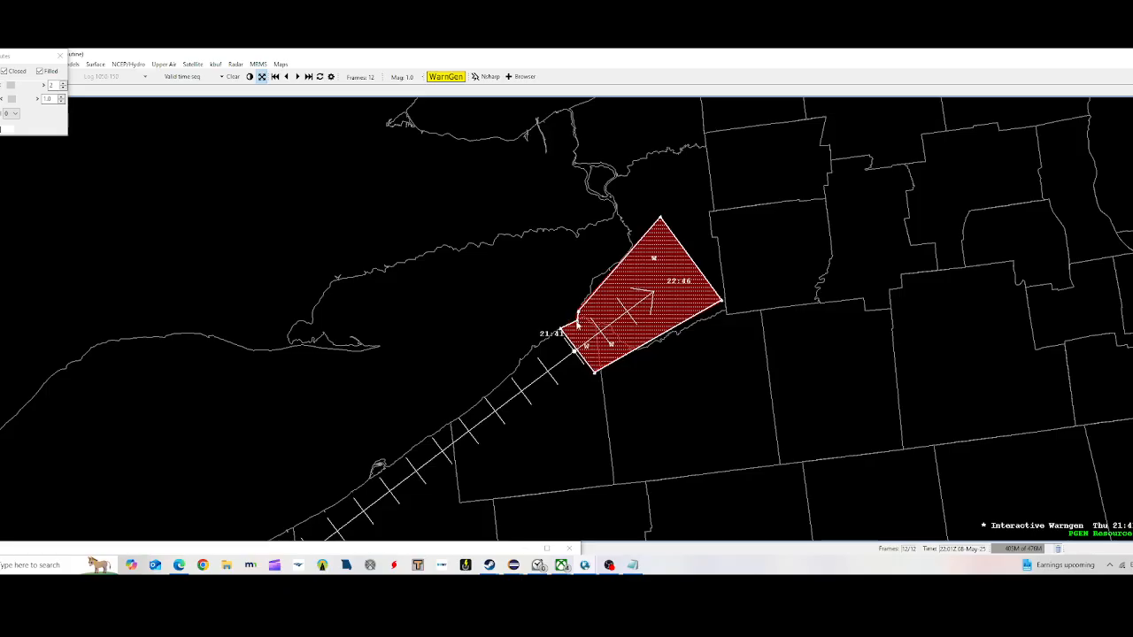
pyautogui.click(59, 55)
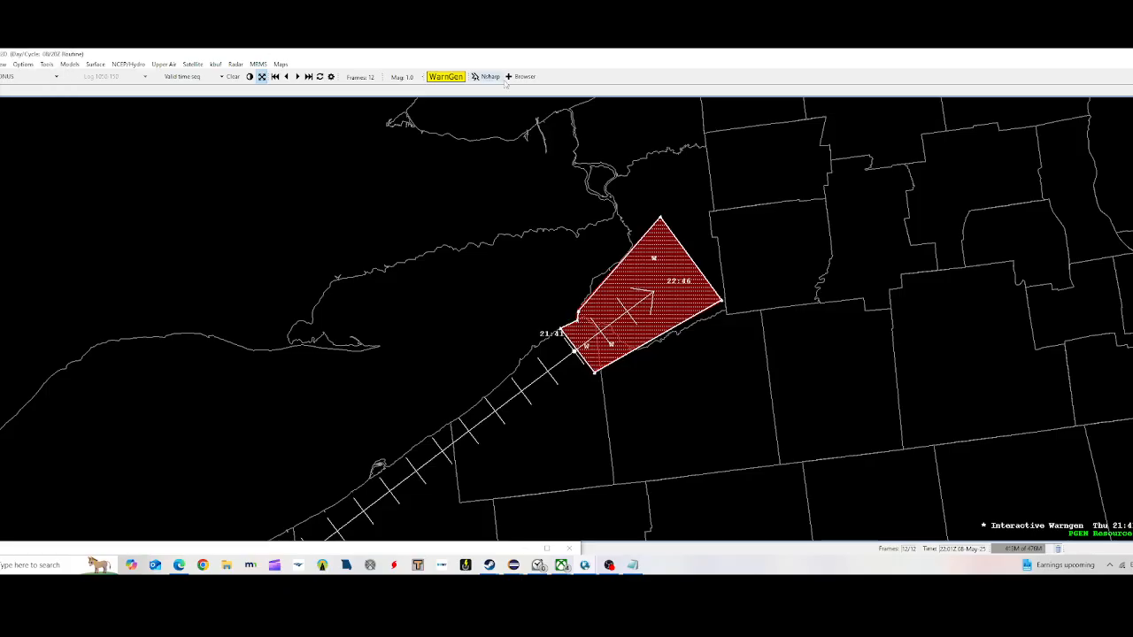
# - Reopen WarnGen to clear the old warning box and storm track from the map, and close its dialog
pyautogui.click(447, 77)
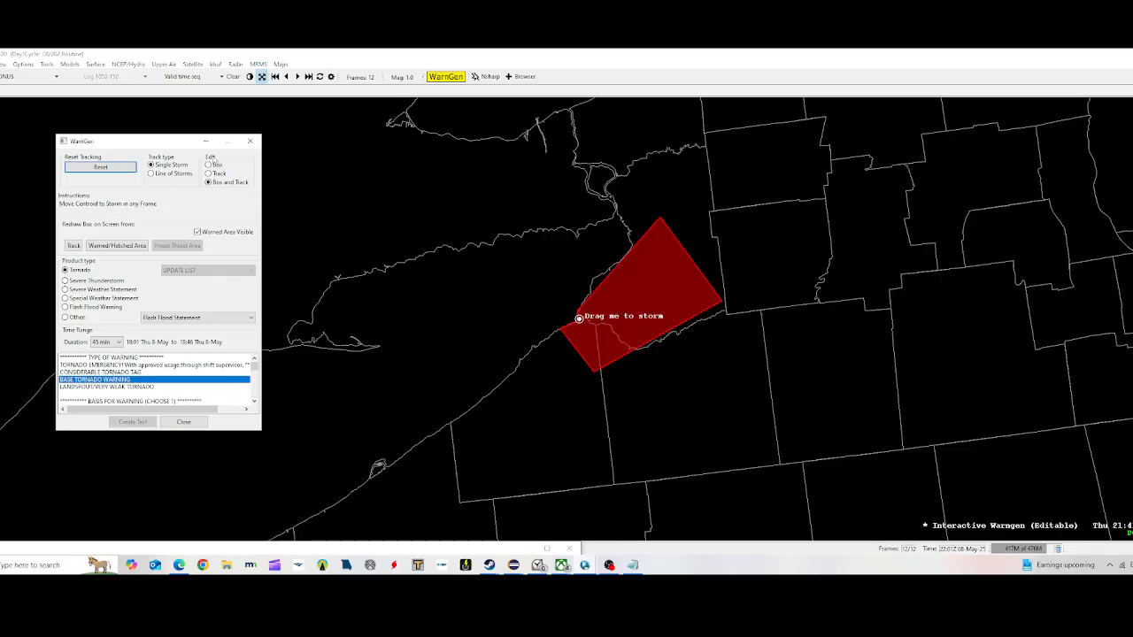
pyautogui.click(251, 141)
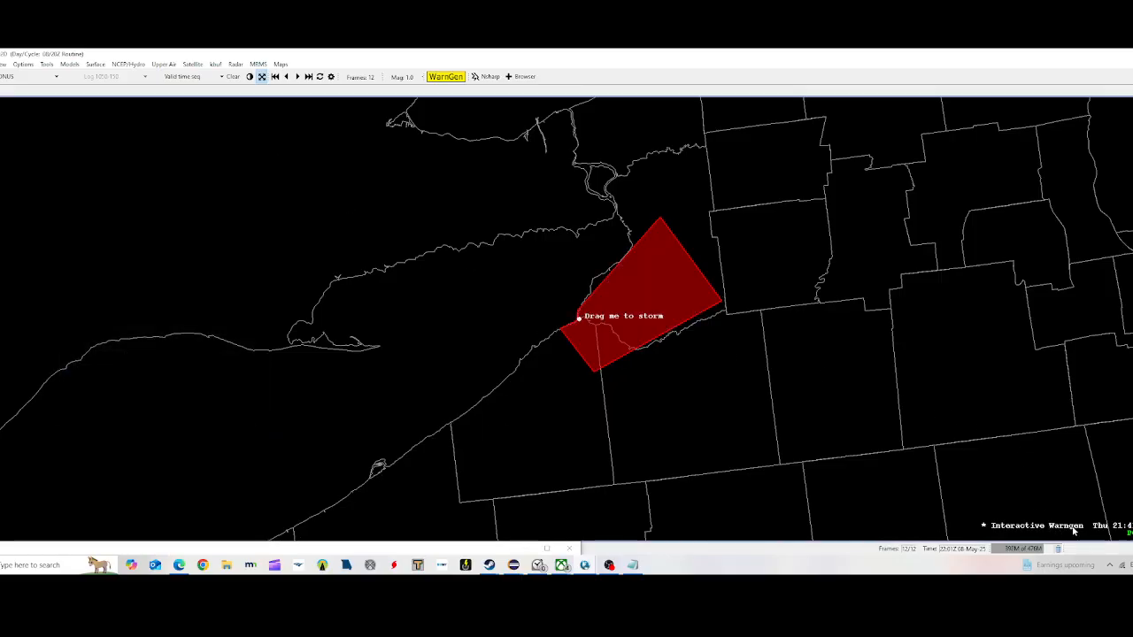
# - Examine the filled red warning polygon against the surrounding county and state borders at several map scales
pyautogui.scroll(-2, 920, 381)
pyautogui.moveTo(920, 391); pyautogui.dragTo(597, 372)
pyautogui.moveTo(431, 324); pyautogui.dragTo(484, 351)
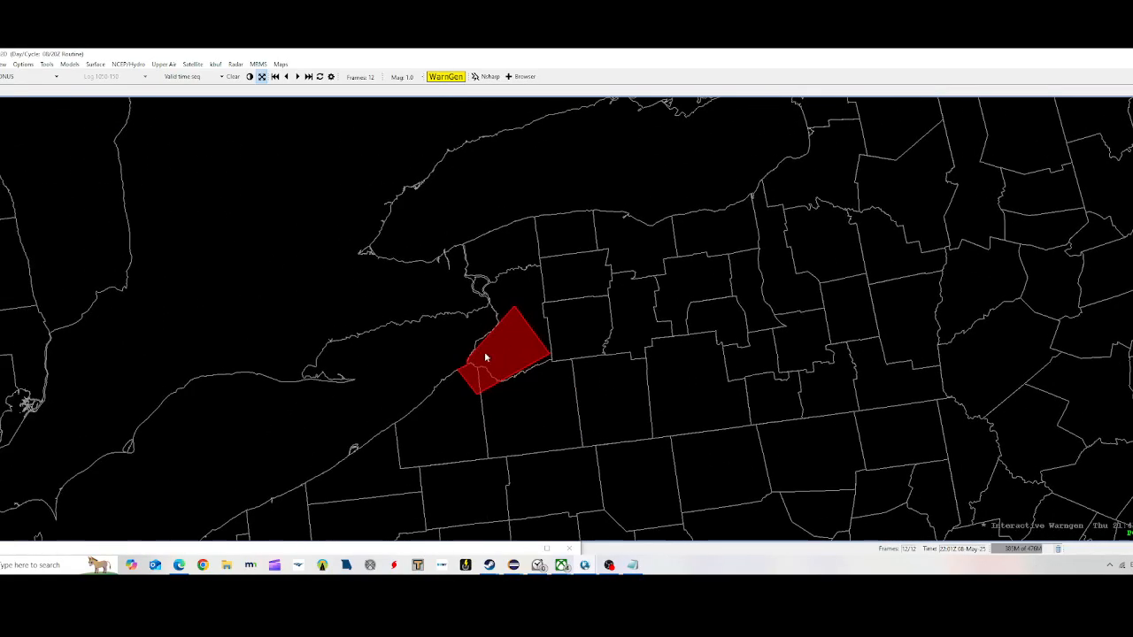
pyautogui.scroll(2, 484, 351)
pyautogui.scroll(-5, 749, 353)
pyautogui.moveTo(768, 328); pyautogui.dragTo(718, 319)
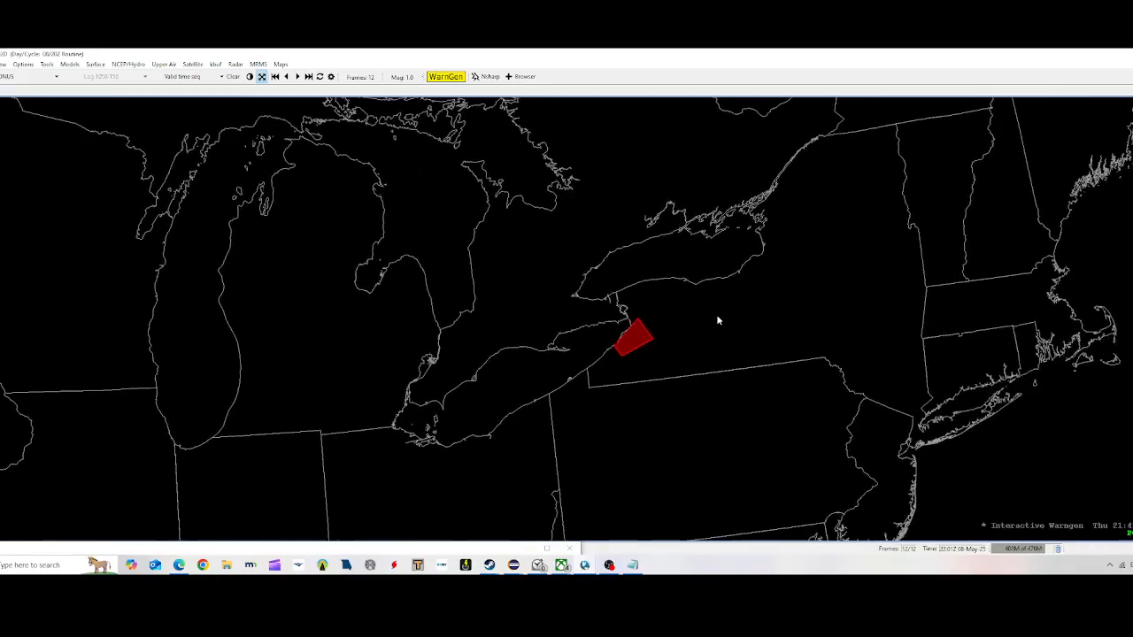
pyautogui.scroll(3, 723, 321)
pyautogui.scroll(-4, 721, 317)
pyautogui.scroll(-1, 722, 317)
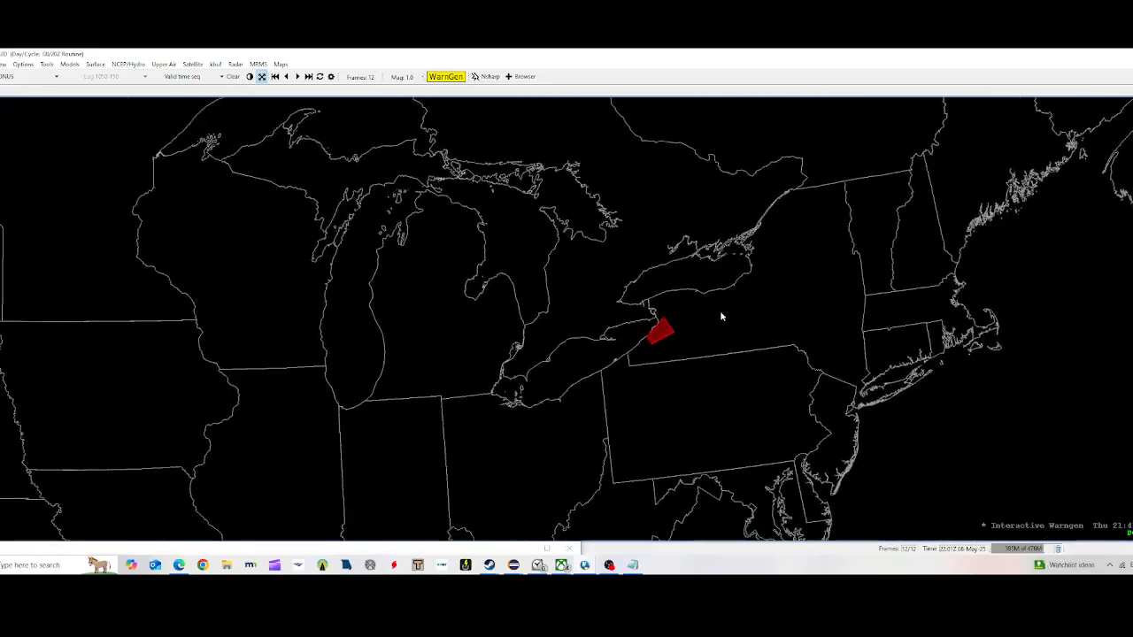
pyautogui.scroll(2, 659, 341)
pyautogui.scroll(2, 660, 340)
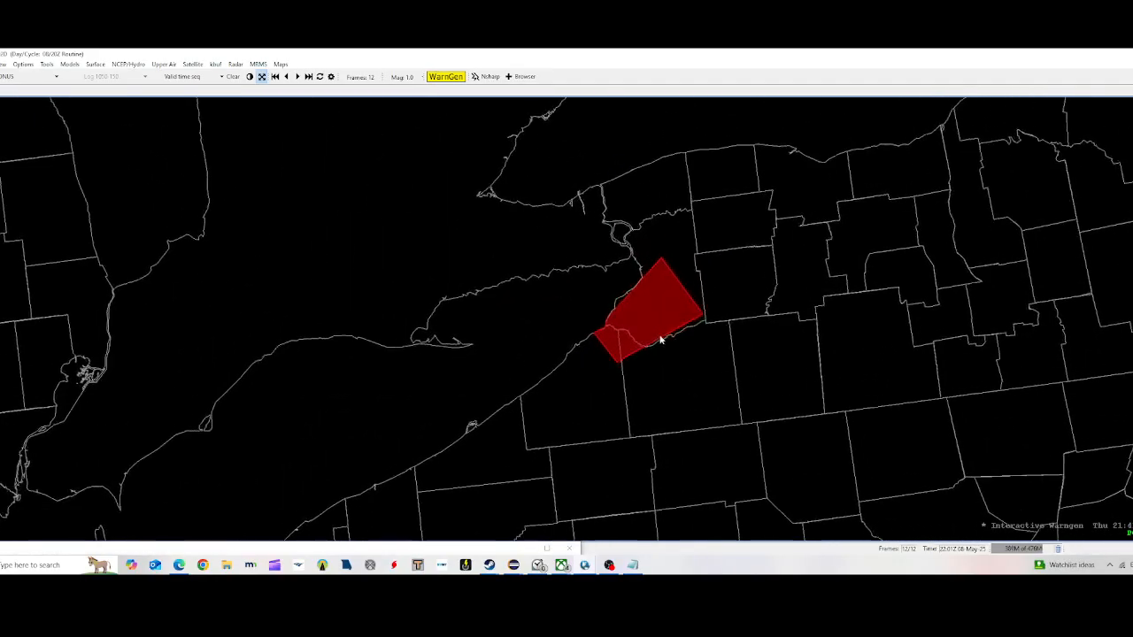
pyautogui.scroll(1, 671, 337)
pyautogui.scroll(1, 668, 336)
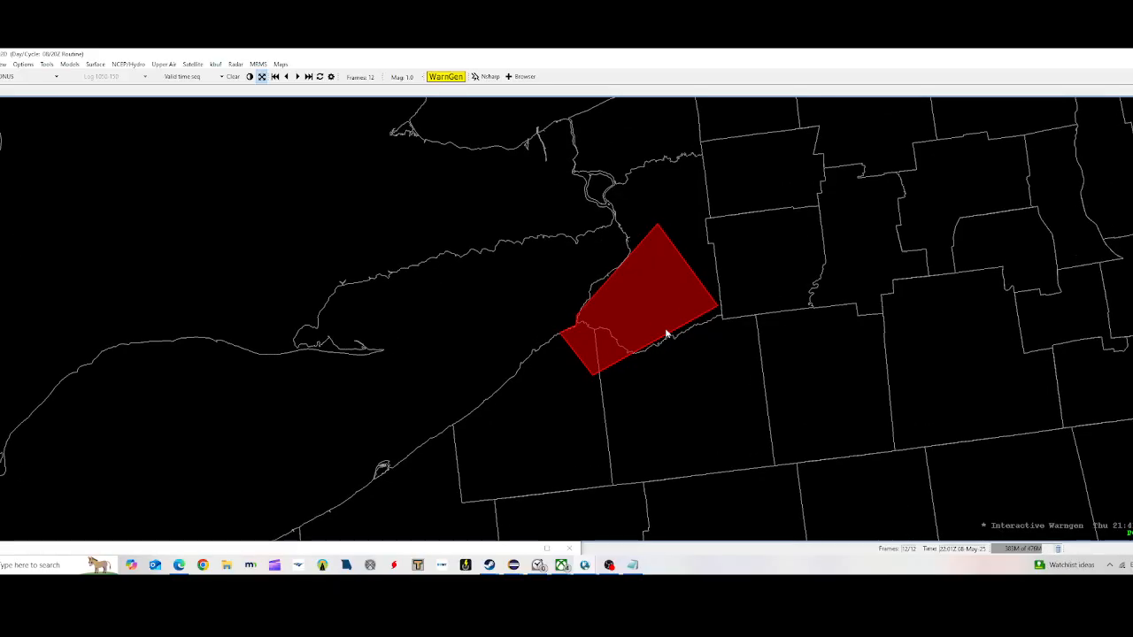
pyautogui.moveTo(812, 307); pyautogui.dragTo(610, 336)
pyautogui.scroll(-1, 615, 334)
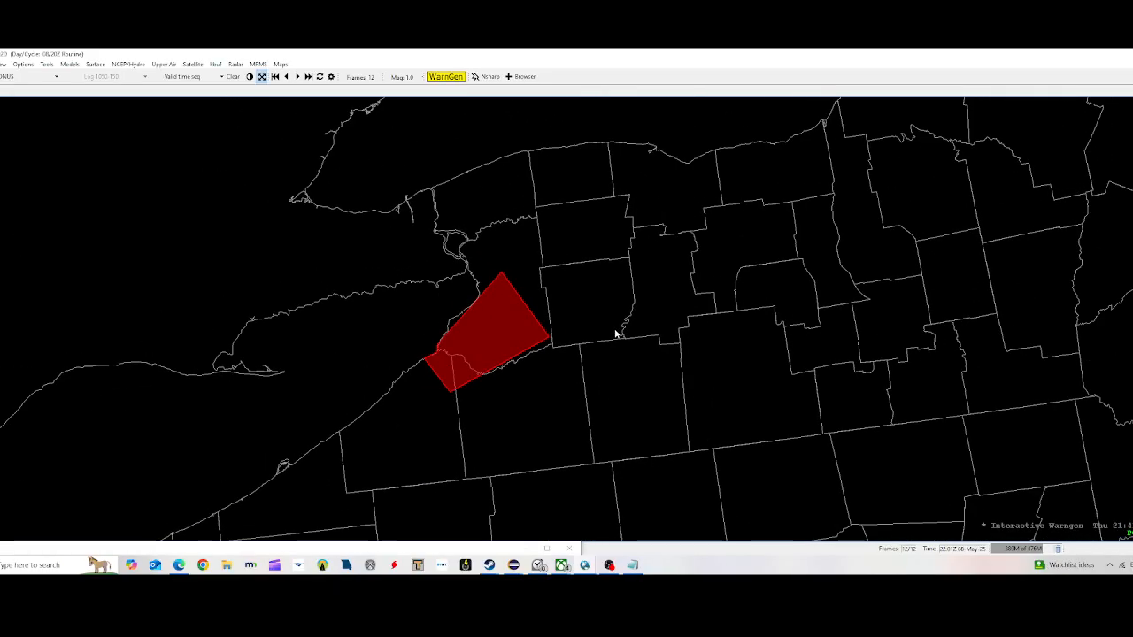
pyautogui.scroll(-2, 613, 345)
pyautogui.moveTo(763, 332); pyautogui.dragTo(649, 405)
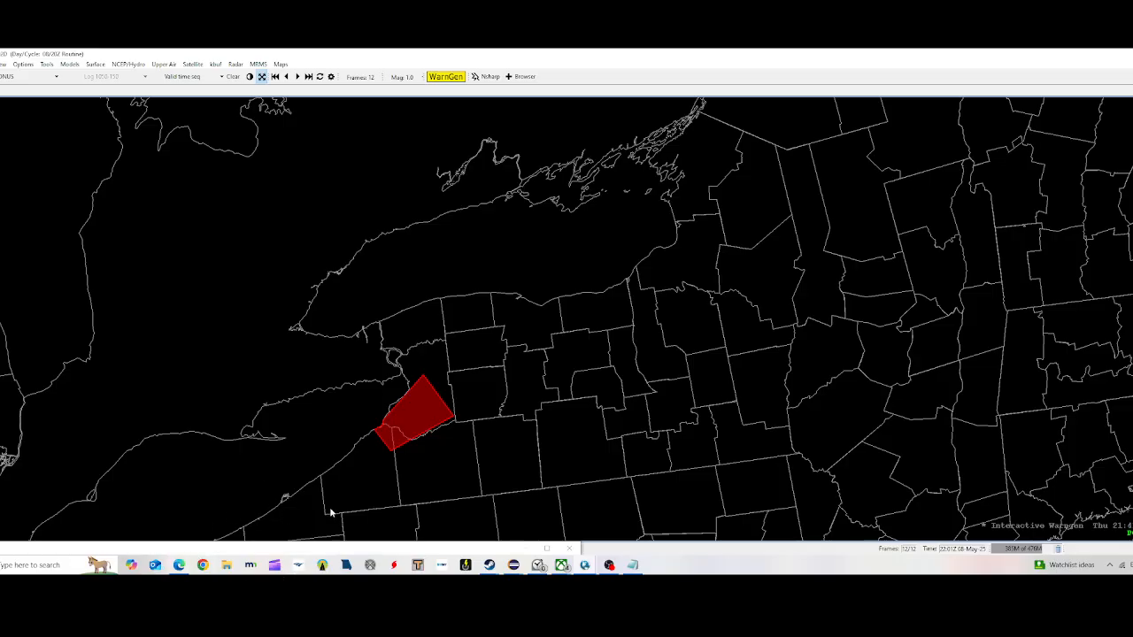
pyautogui.click(609, 565)
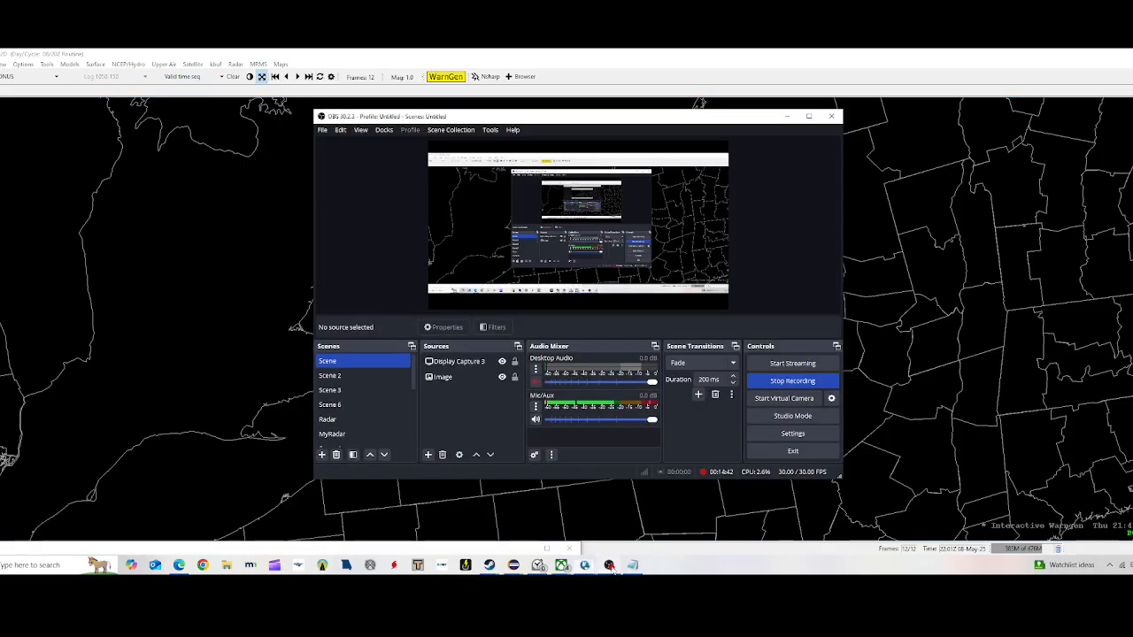